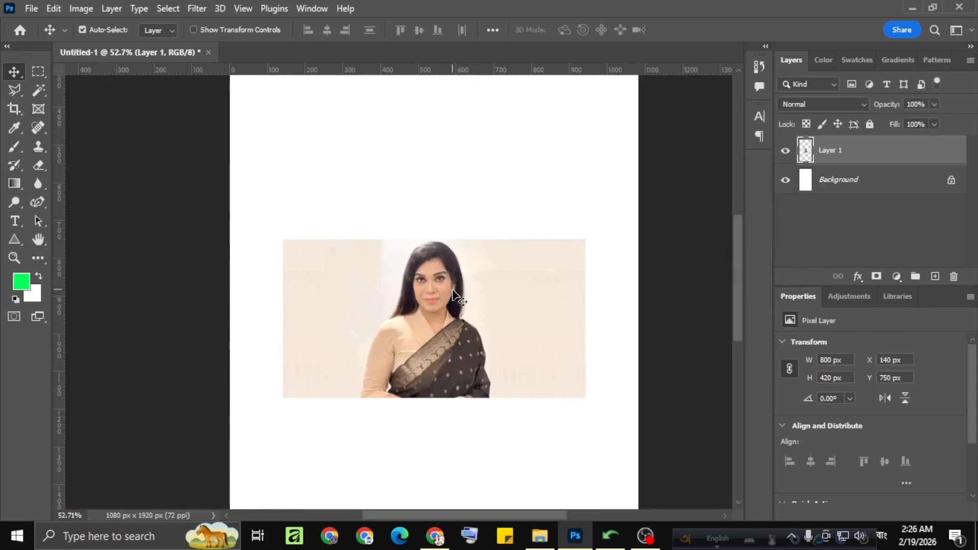
Select the woman in Layer 1 as the subject and mask out the photo's background.
click(163, 6)
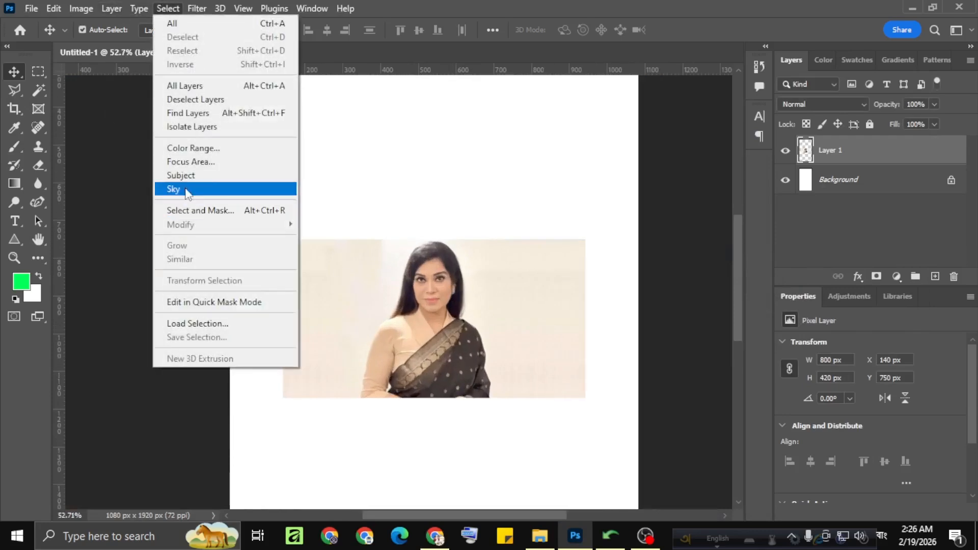
click(197, 173)
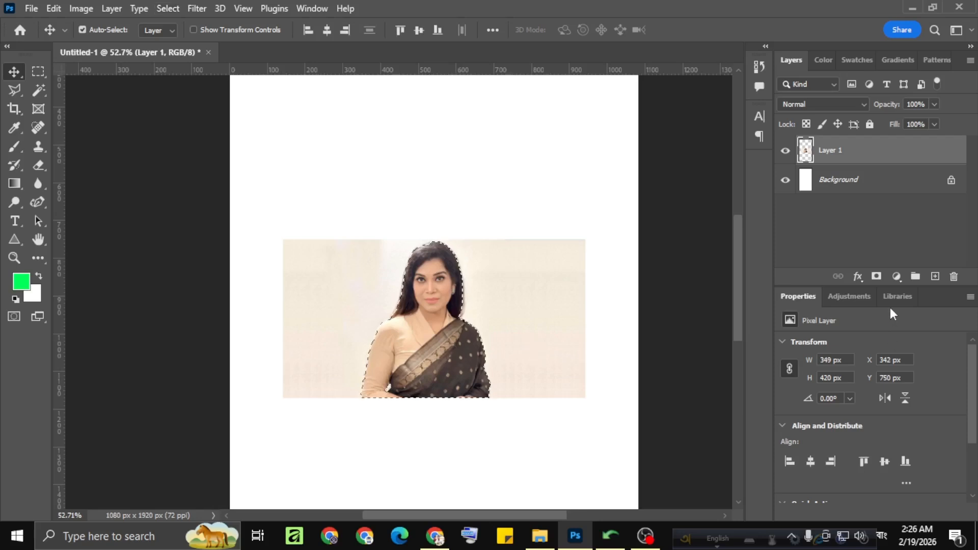
click(876, 277)
Enlarge the masked portrait to about 202% and place it centred in the upper half of the canvas.
scroll(465, 305, down, 2)
mouse_move(435, 365)
mouse_down()
mouse_move(442, 296)
mouse_move(437, 369)
mouse_up()
scroll(458, 306, down, 1)
key(ctrl+t)
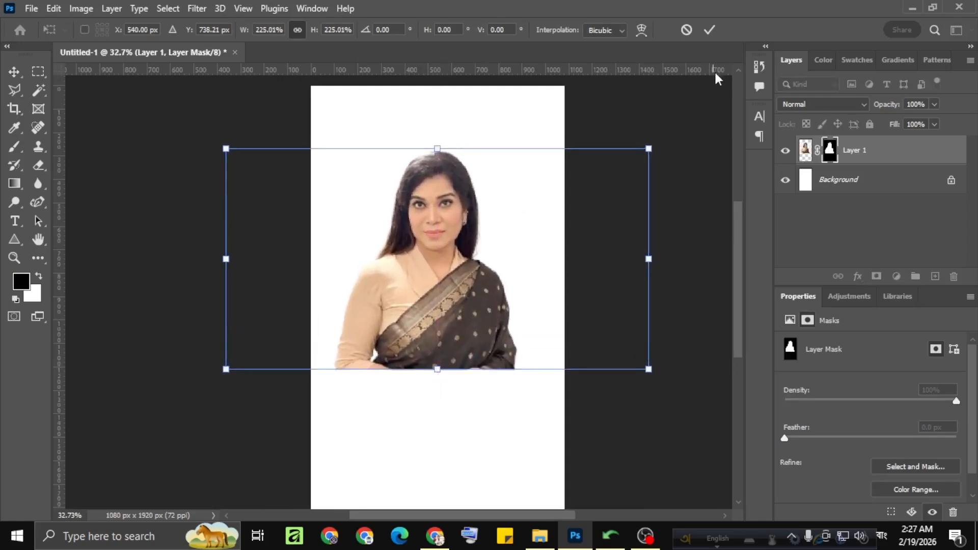
drag(649, 148, 627, 157)
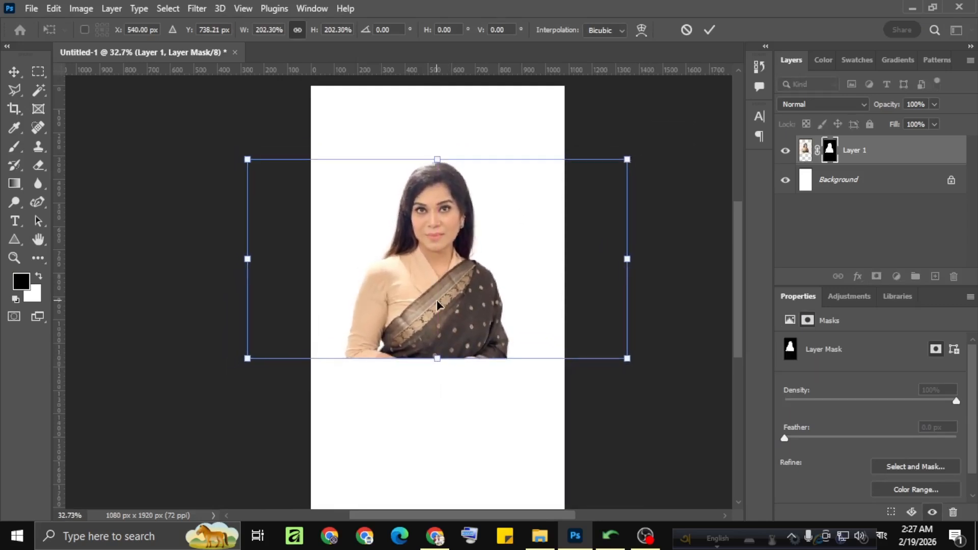
drag(439, 305, 440, 302)
click(710, 31)
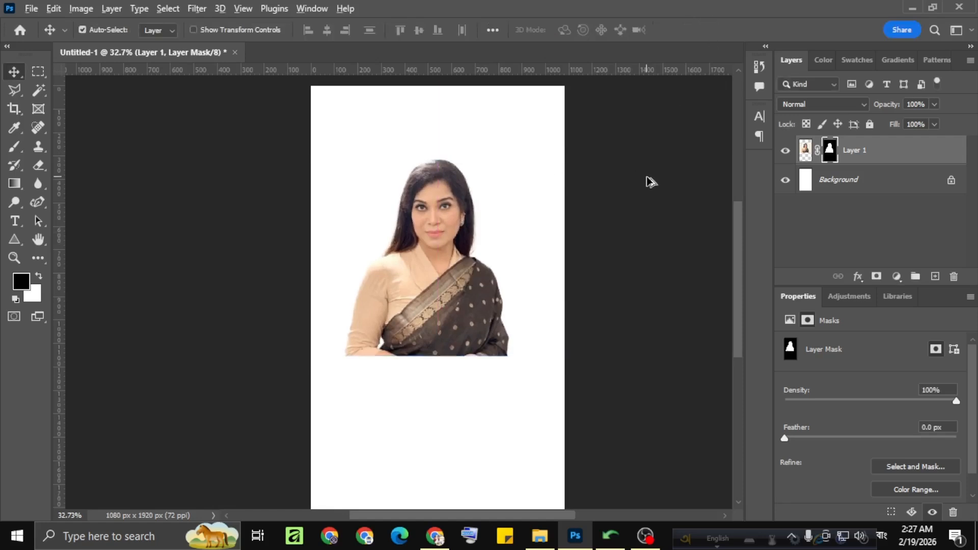
scroll(395, 295, down, 3)
scroll(368, 308, up, 4)
scroll(471, 287, down, 2)
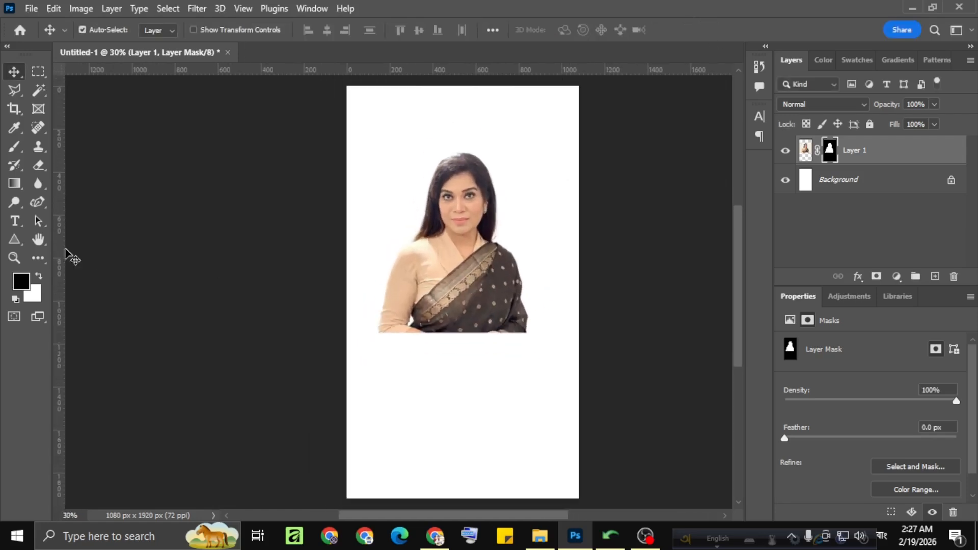
Convert the portrait layer to a smart object and apply the Camera Raw Filter to it.
click(14, 220)
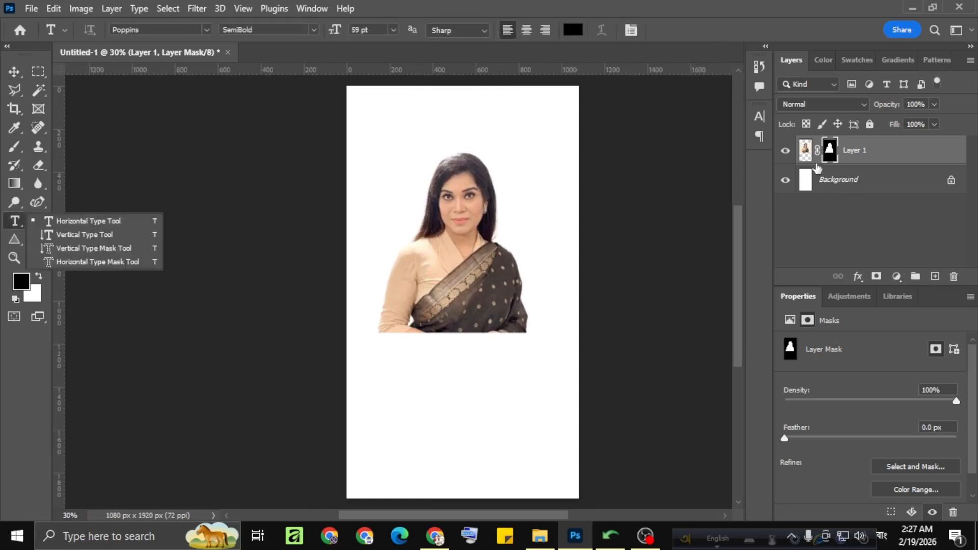
click(810, 152)
right_click(864, 160)
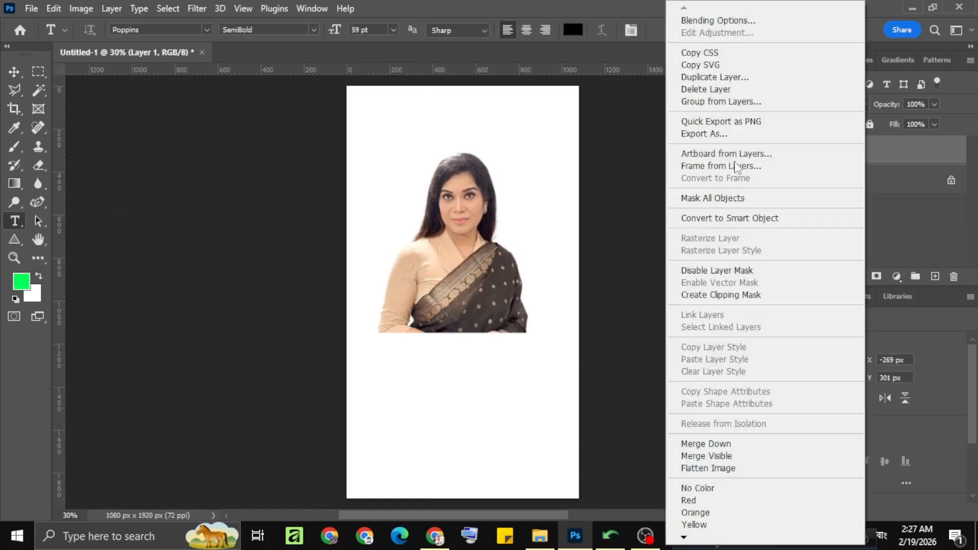
click(699, 219)
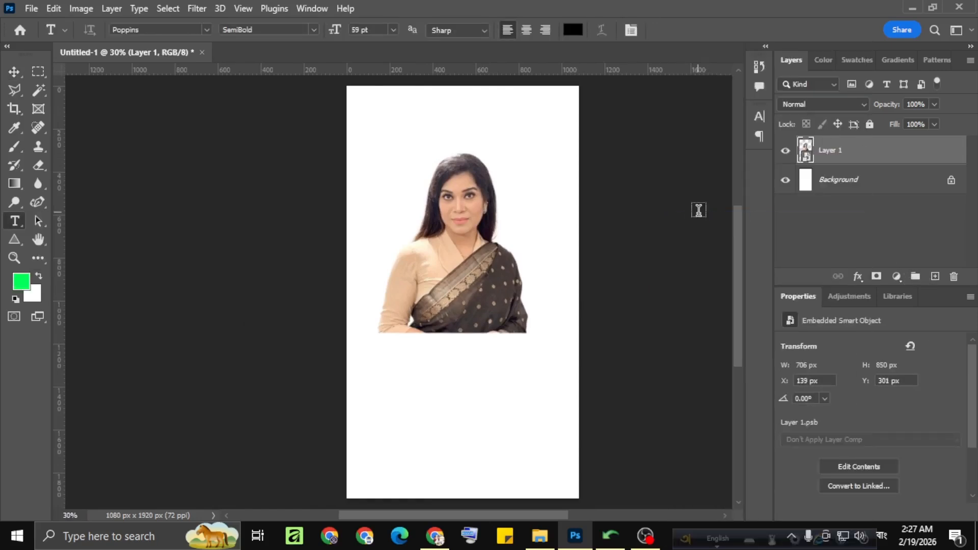
click(203, 8)
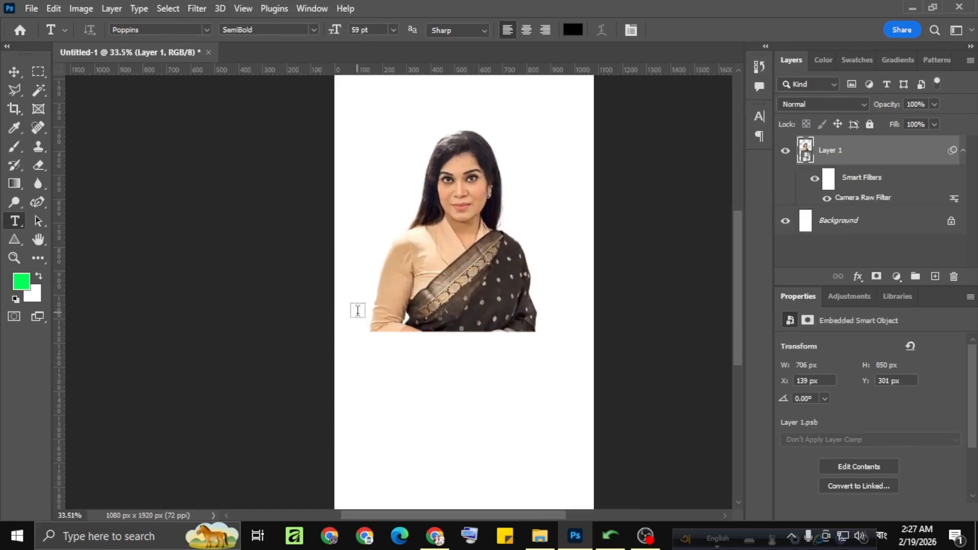
Add the text জামাইয়াত কোন at the portrait's lower edge and set its font to FN Shorif Opekkha Unicode.
click(386, 370)
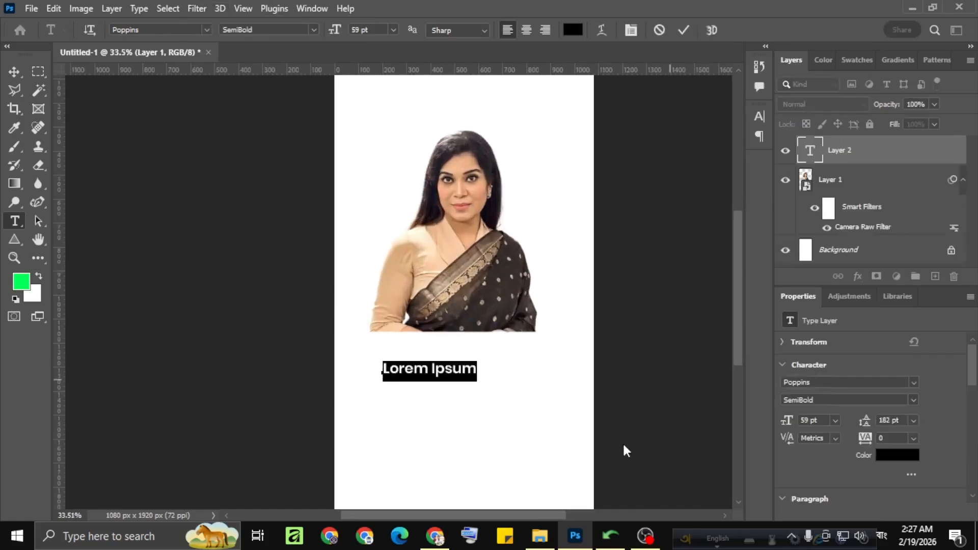
text(jamat)
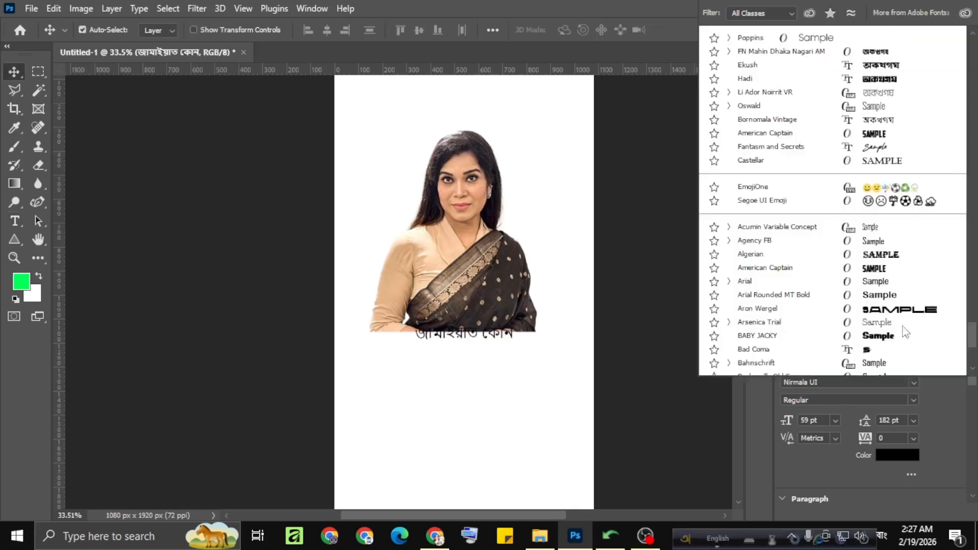
scroll(906, 333, down, 10)
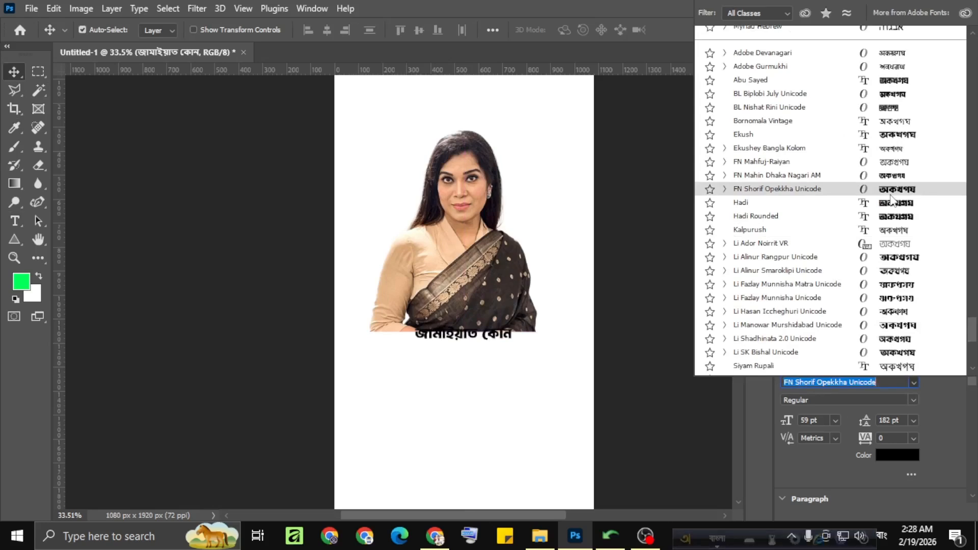
click(891, 194)
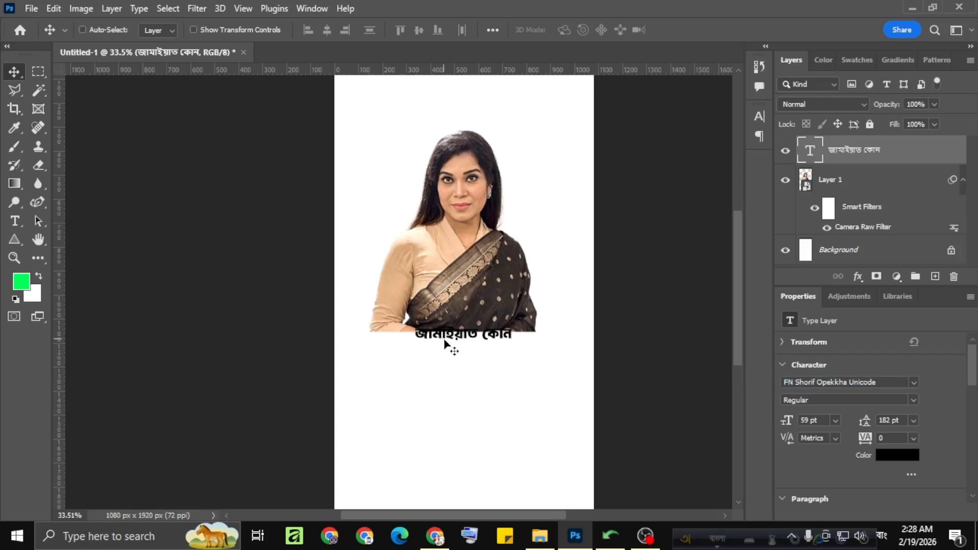
Scale the জামাইয়াত কোন text to about 225% so it spans most of the canvas width.
key(ctrl+t)
mouse_move(463, 325)
mouse_down()
mouse_move(465, 304)
mouse_move(464, 322)
mouse_up()
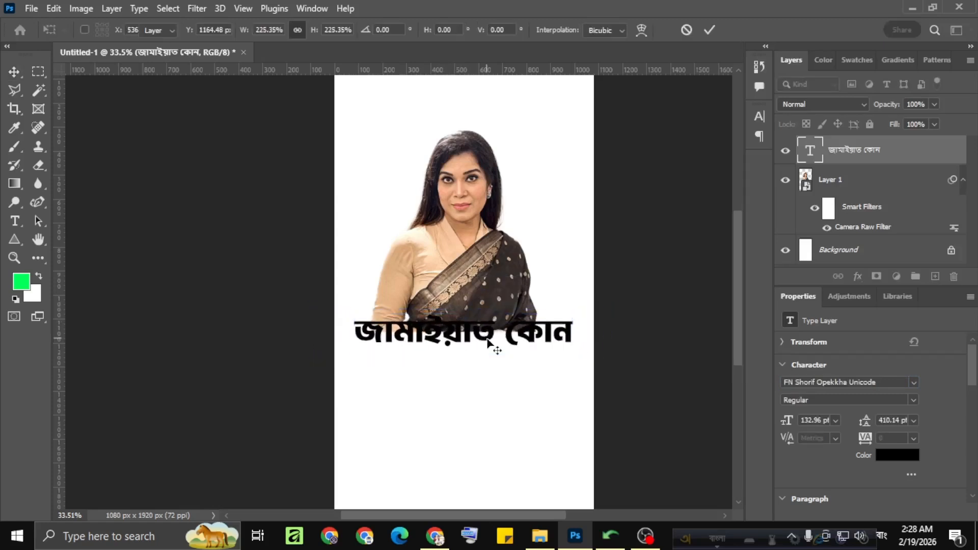
key(Return)
Delete the word কোন from the headline so only জামাইয়াত is left.
double_click(508, 335)
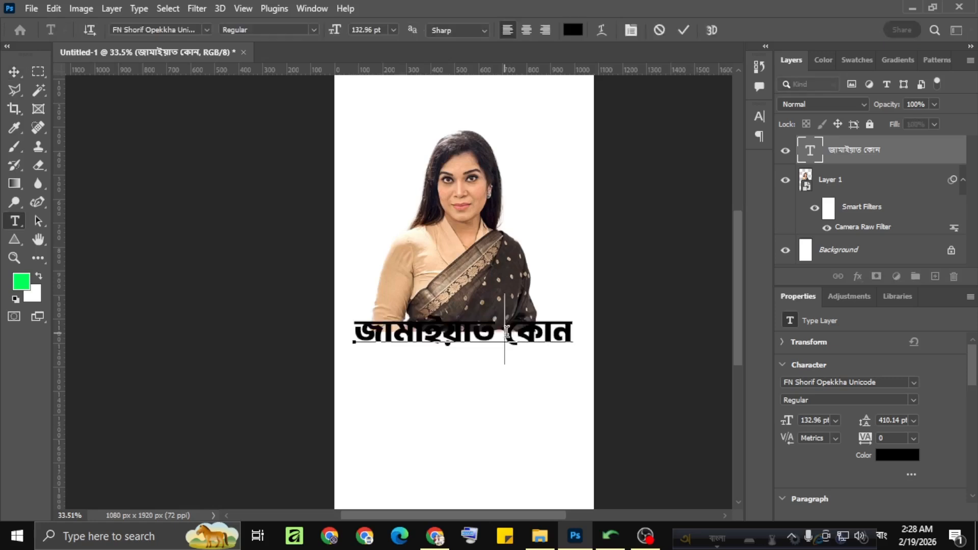
key(BackSpace)
drag(425, 415, 365, 421)
key(BackSpace)
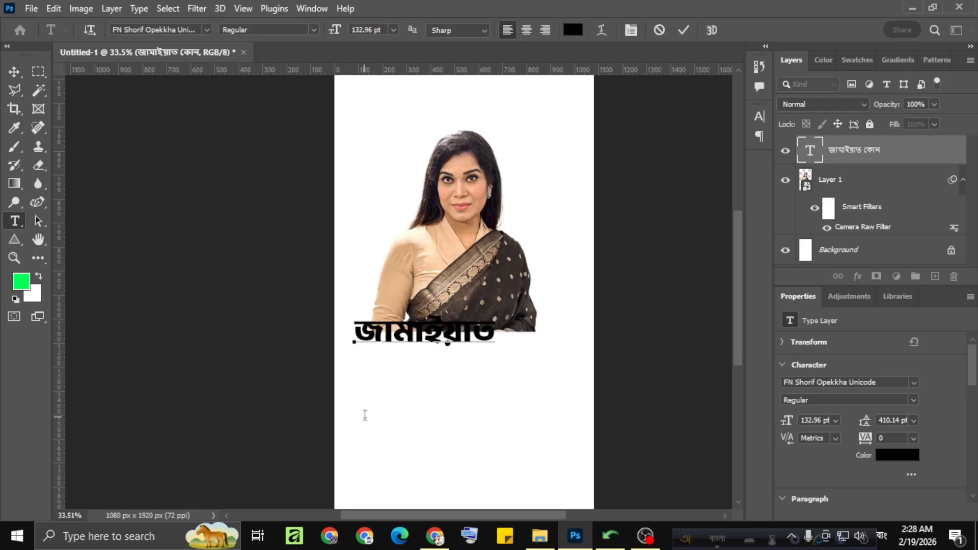
click(686, 30)
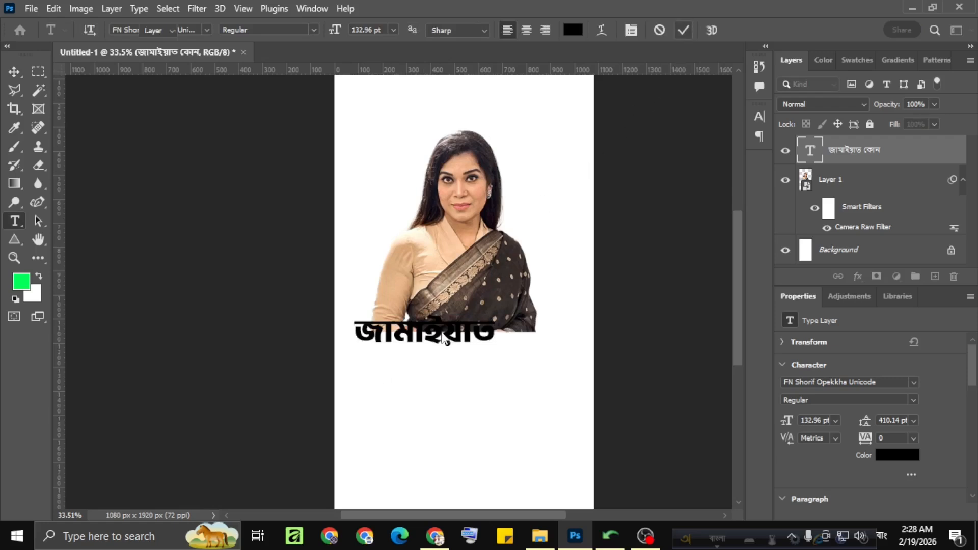
Scale the জামাইয়াত headline to about 152% and centre it horizontally over the portrait's lower edge.
key(v)
mouse_move(443, 335)
mouse_down()
mouse_move(471, 337)
mouse_move(452, 298)
mouse_move(453, 342)
mouse_up()
key(ctrl+t)
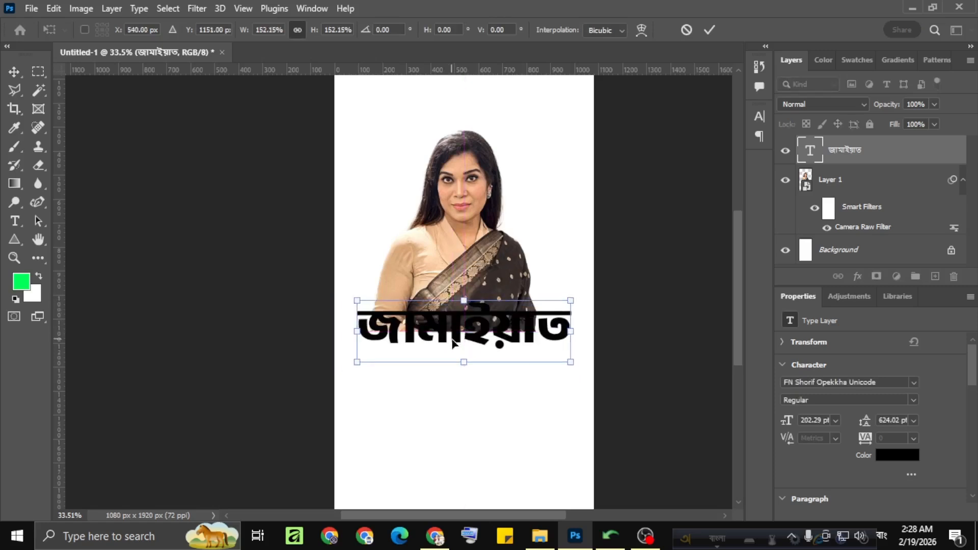
click(708, 30)
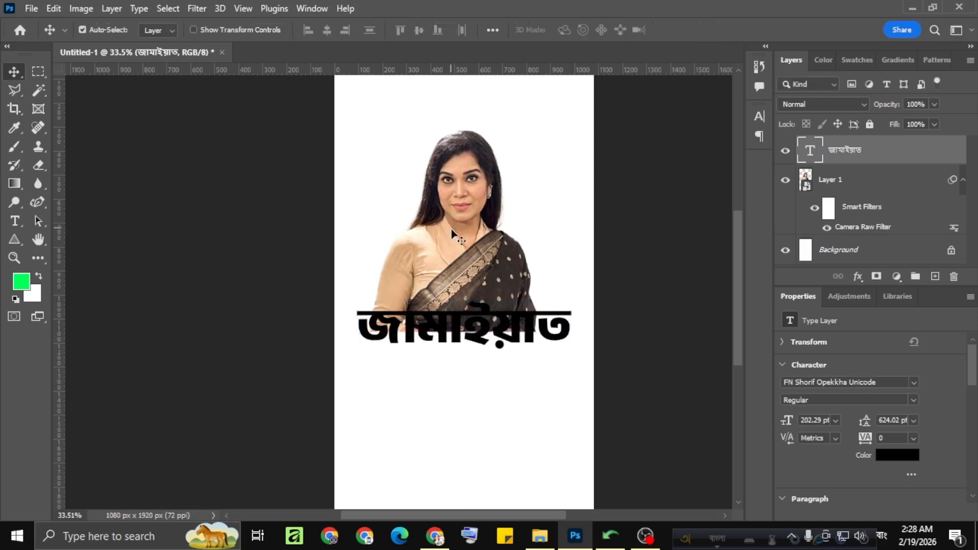
Shift the portrait horizontally to X 157 px.
drag(452, 232, 455, 229)
scroll(501, 266, down, 3)
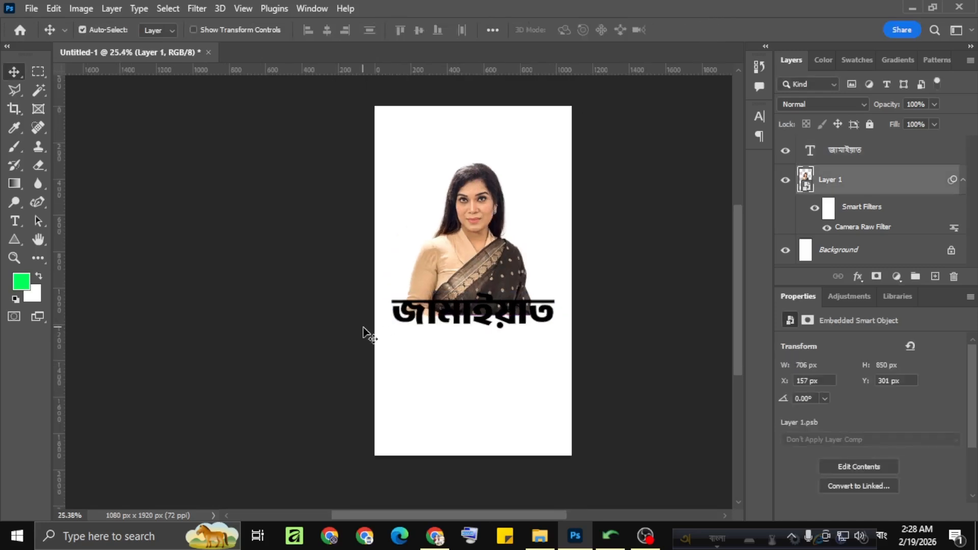
scroll(365, 328, up, 4)
Remove the letter ই from the headline so it reads জামায়াত.
click(486, 321)
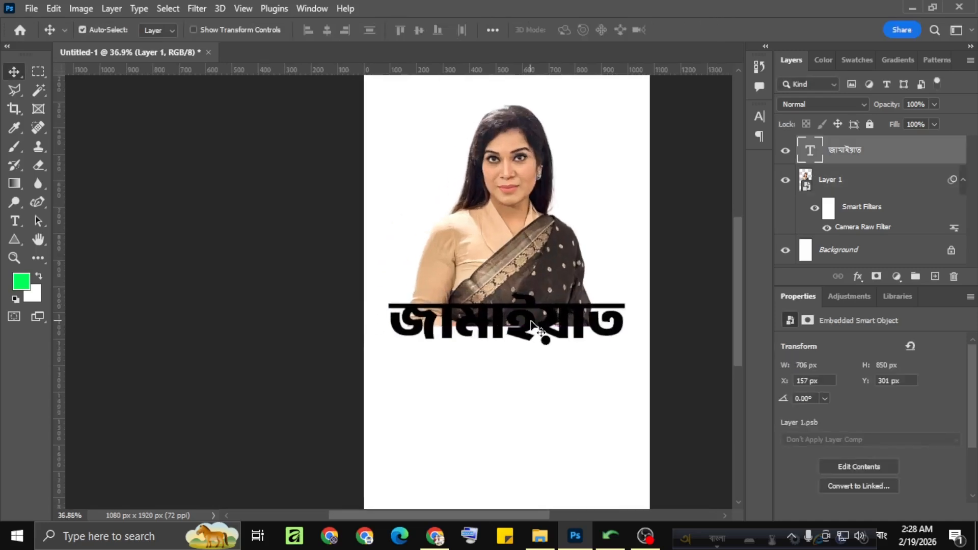
key(t)
click(537, 316)
key(BackSpace)
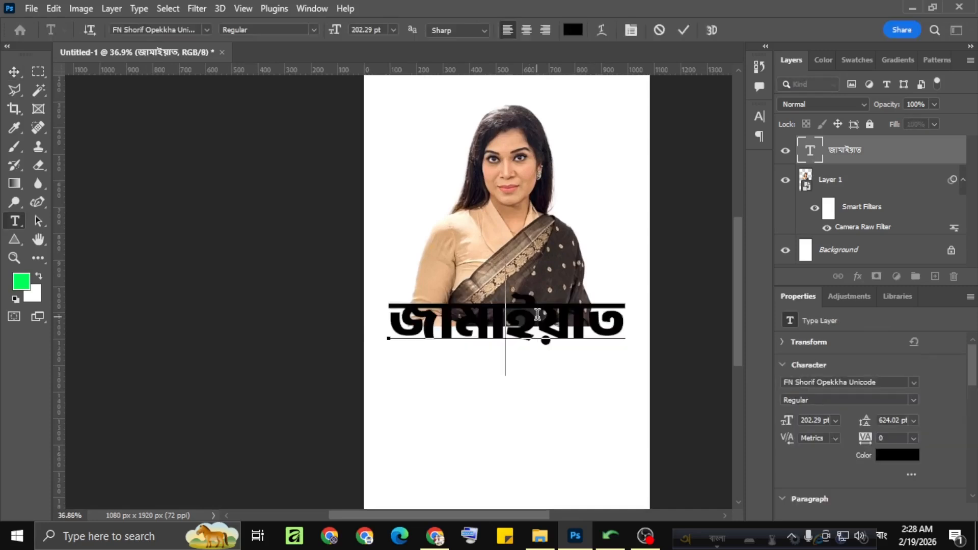
click(684, 29)
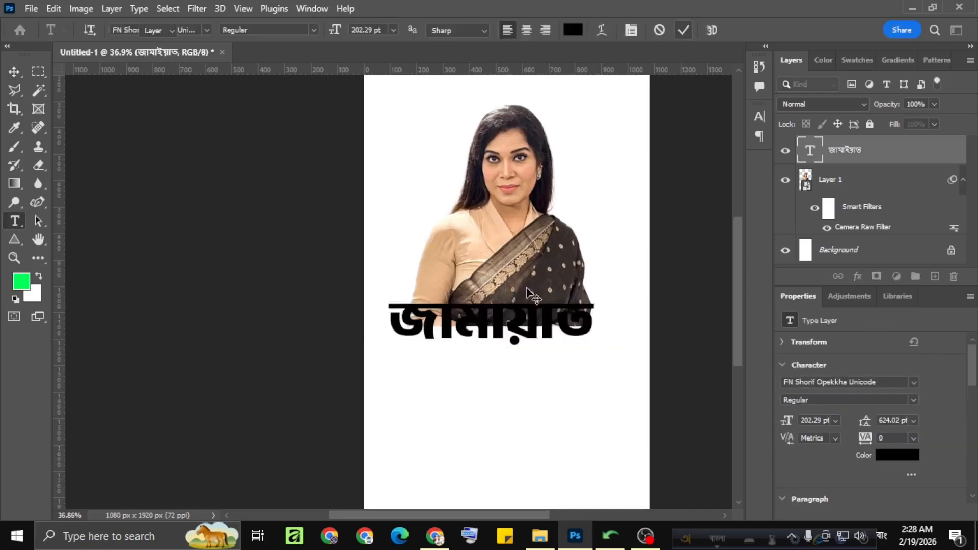
Scale the জামায়াত headline to about 113% and centre it at X 540 px, Y 1151 px.
key(v)
key(ctrl+t)
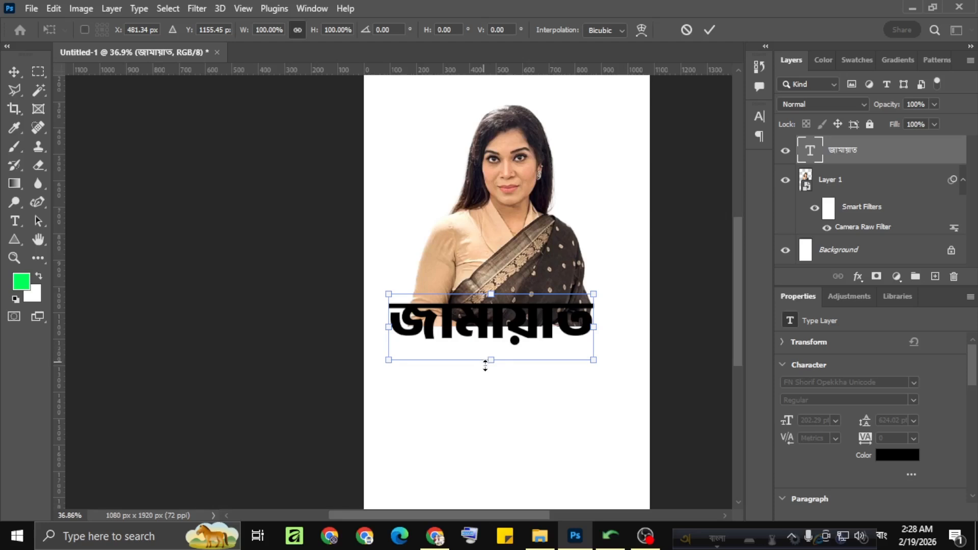
drag(485, 366, 485, 373)
drag(497, 327, 507, 326)
mouse_move(383, 286)
mouse_down()
mouse_move(399, 289)
mouse_move(391, 288)
mouse_up()
click(706, 32)
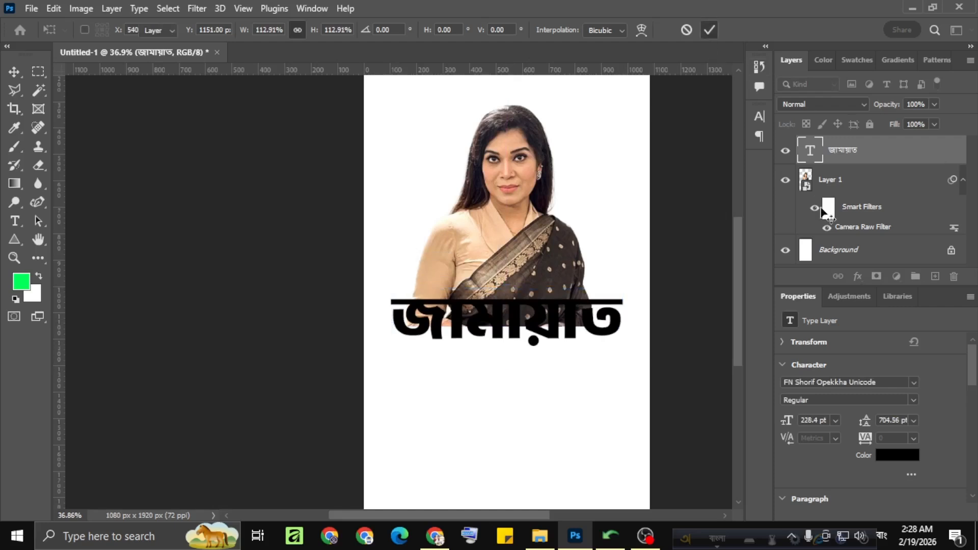
Change the headline's font to Hadi Rounded and nudge it back to the horizontal centre of the canvas.
click(913, 384)
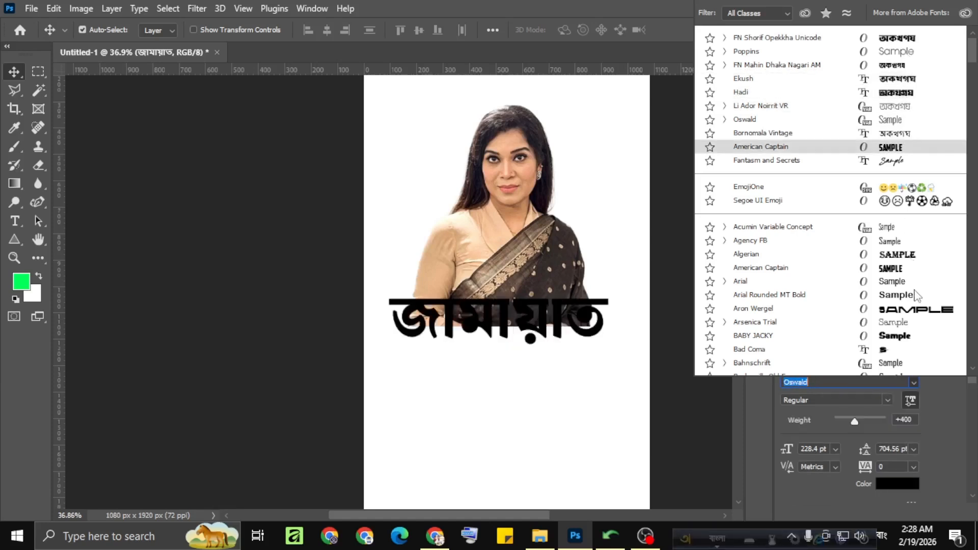
drag(973, 58, 967, 385)
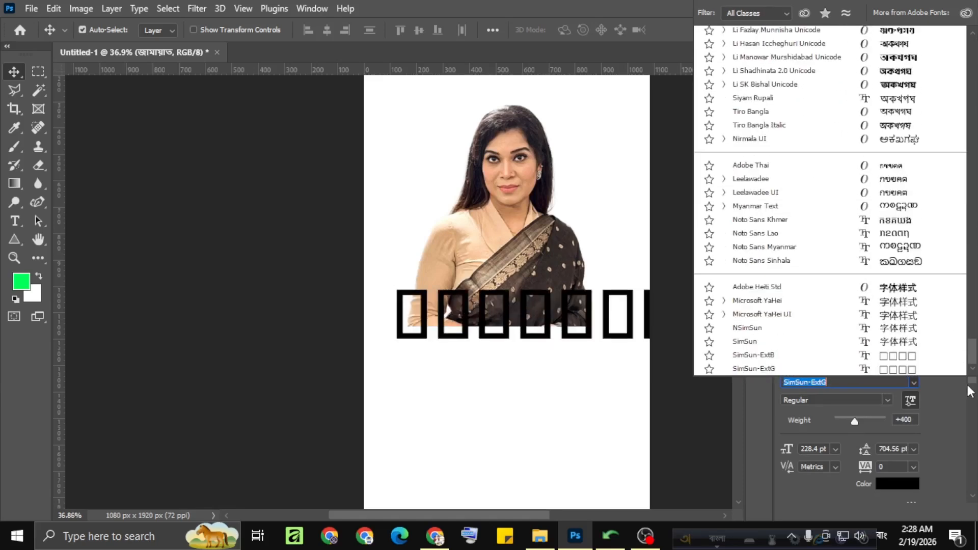
scroll(901, 153, up, 3)
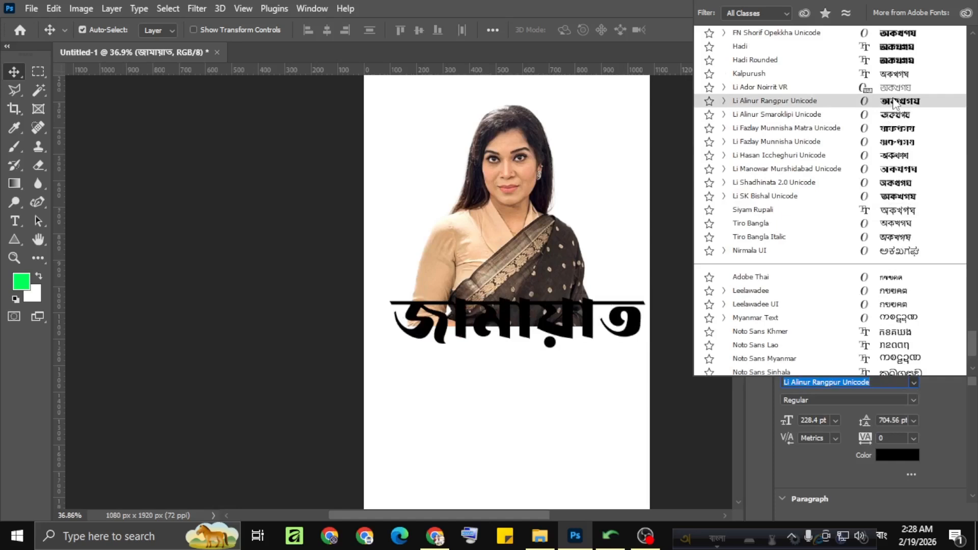
scroll(894, 100, up, 2)
click(895, 134)
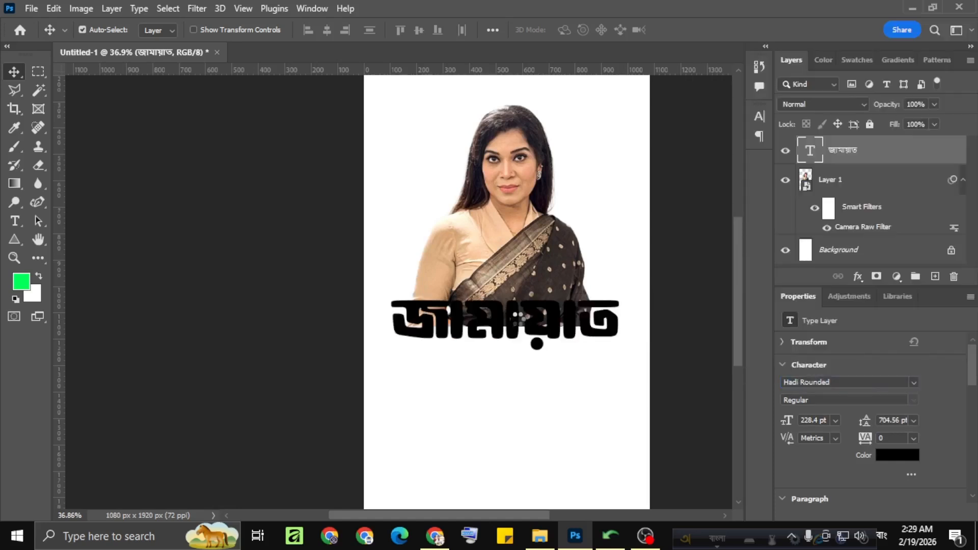
drag(519, 326, 522, 330)
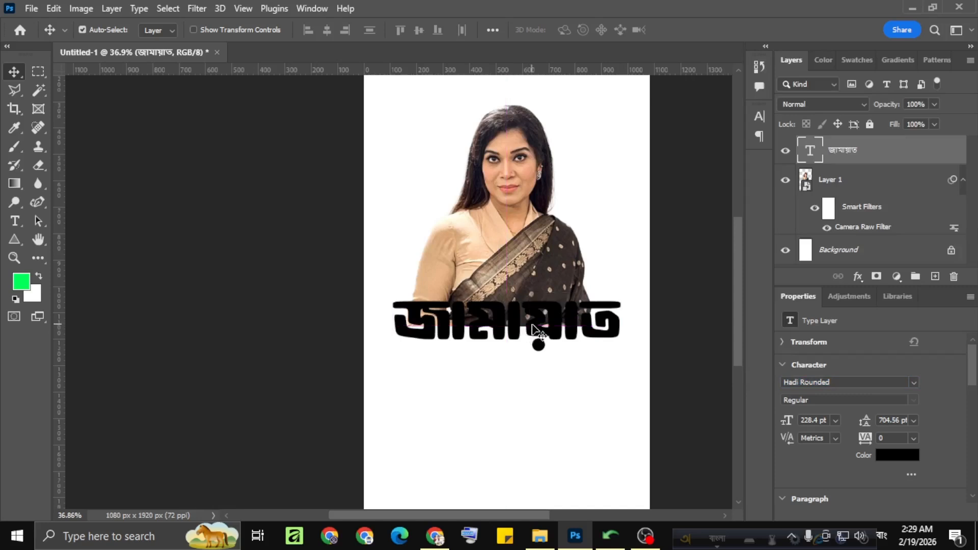
Shorten the headline to জামাত and scale it to about 132%, centred at X 540 px.
key(t)
click(576, 321)
key(BackSpace)
key(BackSpace)
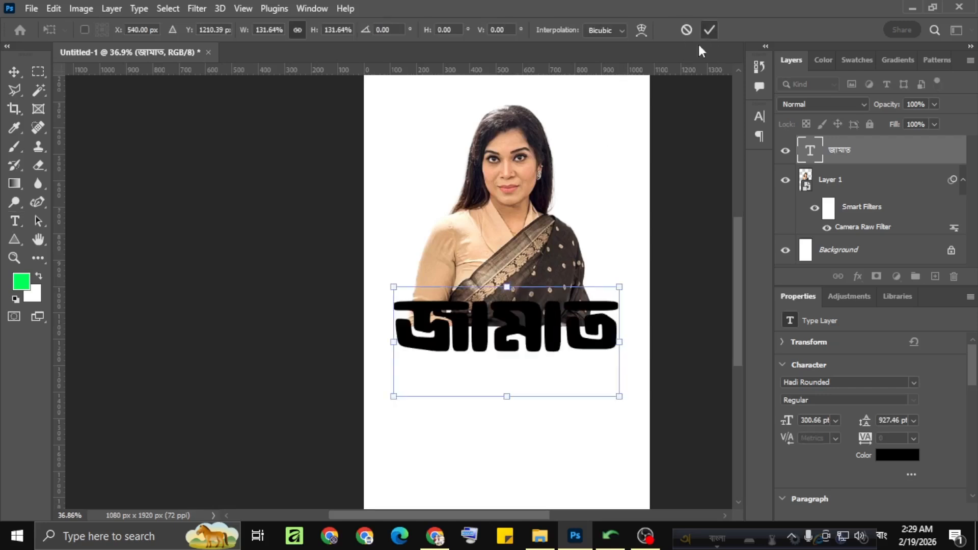
click(709, 29)
Duplicate the জামাত headline below itself and change the copy to কোন ইসলাম মানে at 158 pt with 100 pt leading.
key(v)
scroll(515, 299, down, 2)
drag(515, 275, 515, 336)
double_click(527, 325)
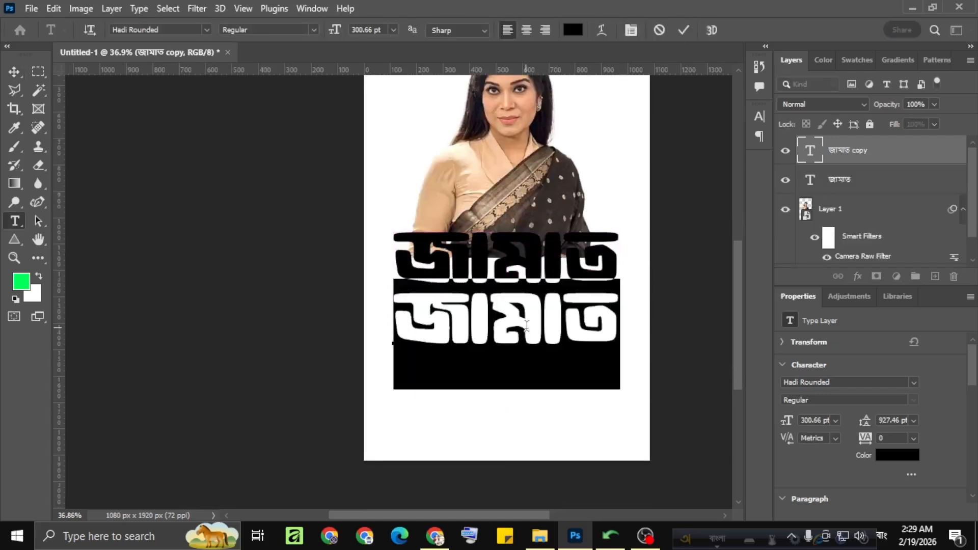
text(kon)
key(space)
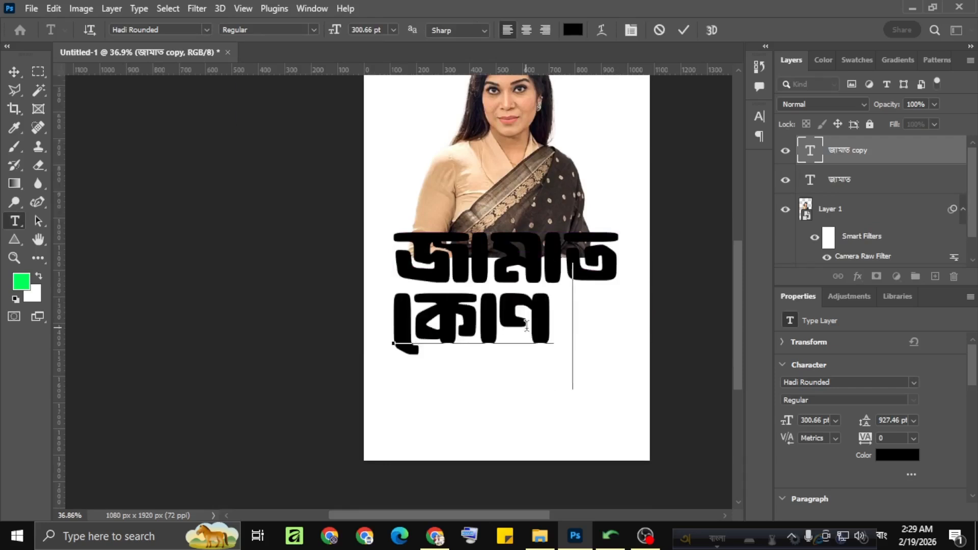
scroll(815, 466, down, 2)
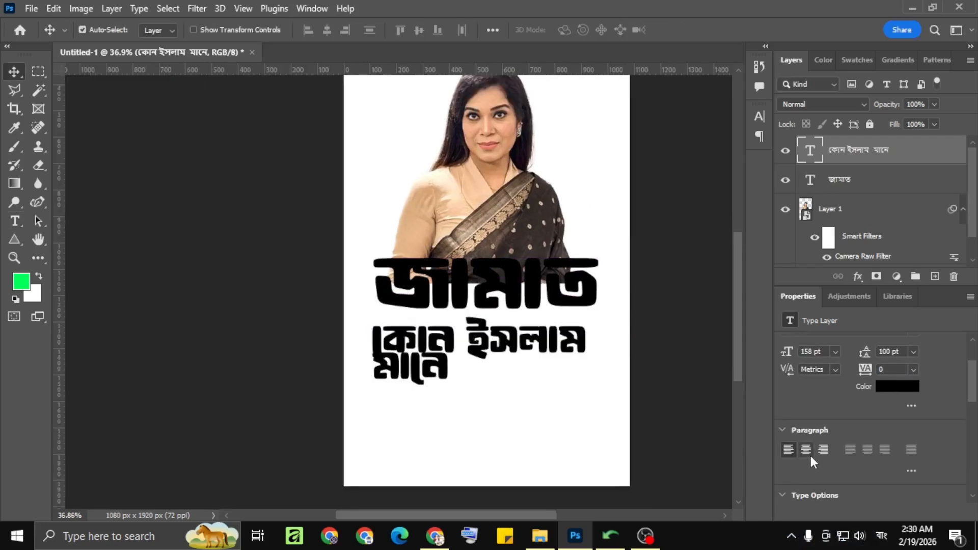
Centre-align the two-line কোন ইসলাম মানে text and set its leading to 149 pt.
drag(473, 356, 553, 356)
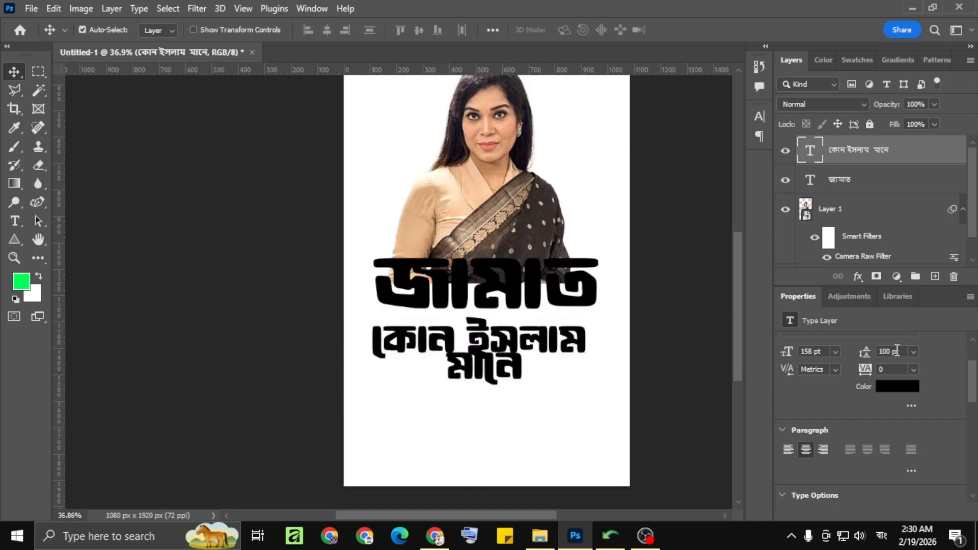
key(shift+Up)
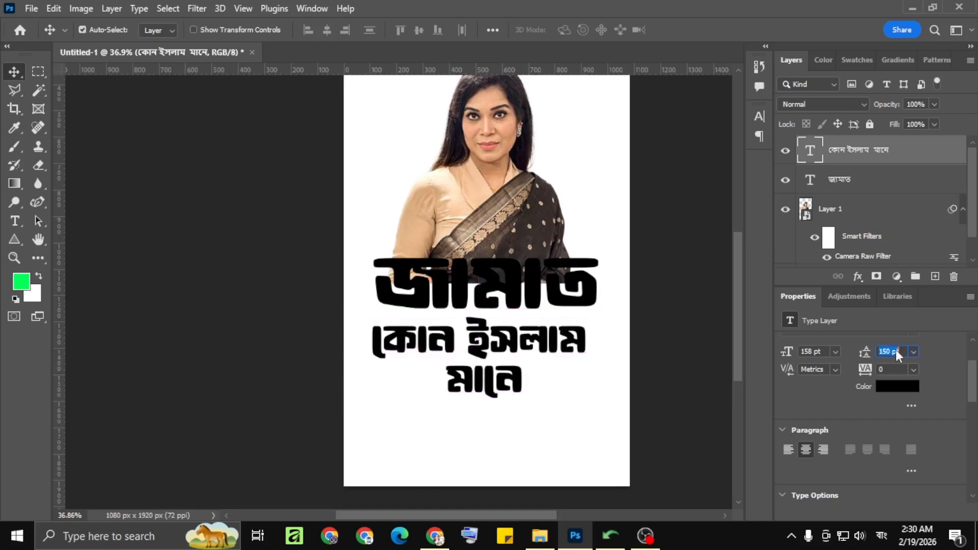
key(Down)
Try the FN Shorif Opekkha Unicode font on the কোন ইসলাম মানে text and switch it back to Hadi Rounded.
scroll(892, 372, up, 3)
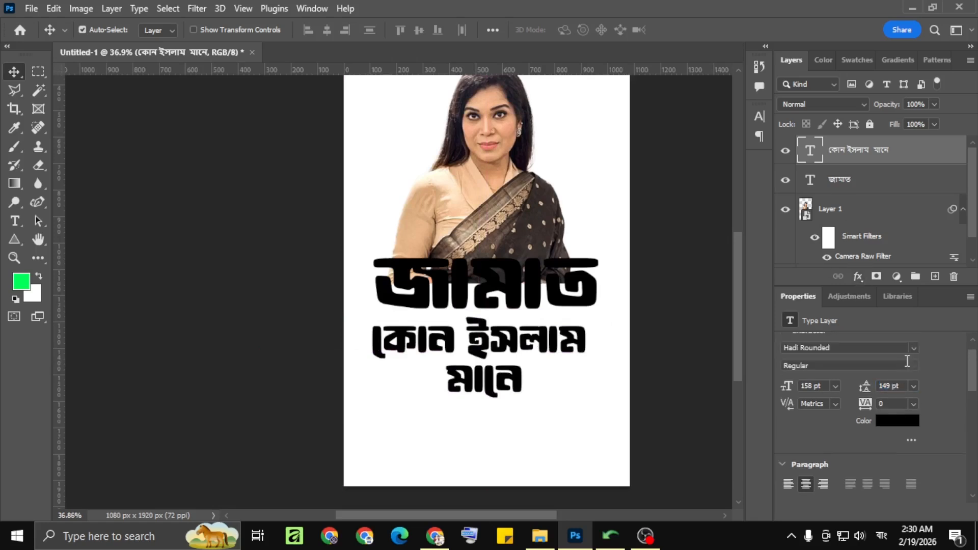
click(908, 358)
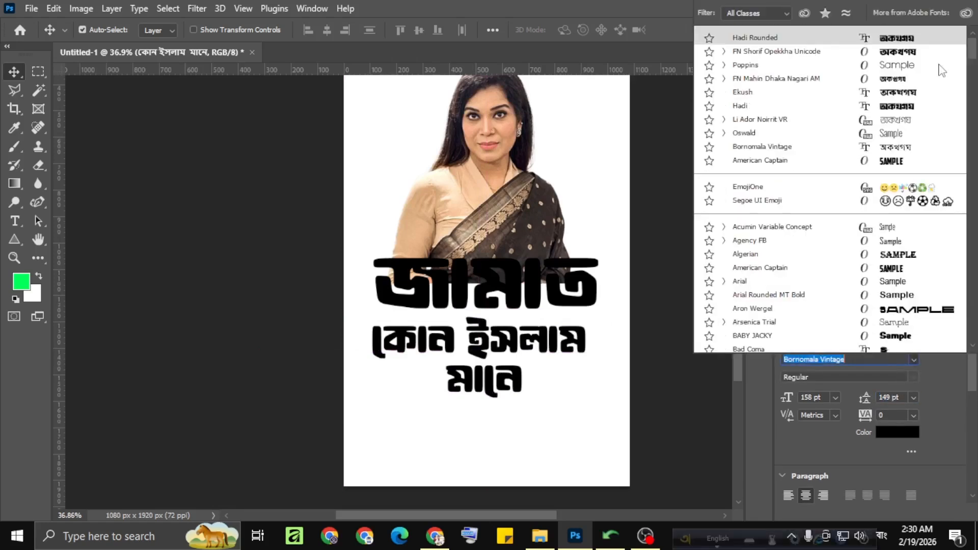
click(908, 53)
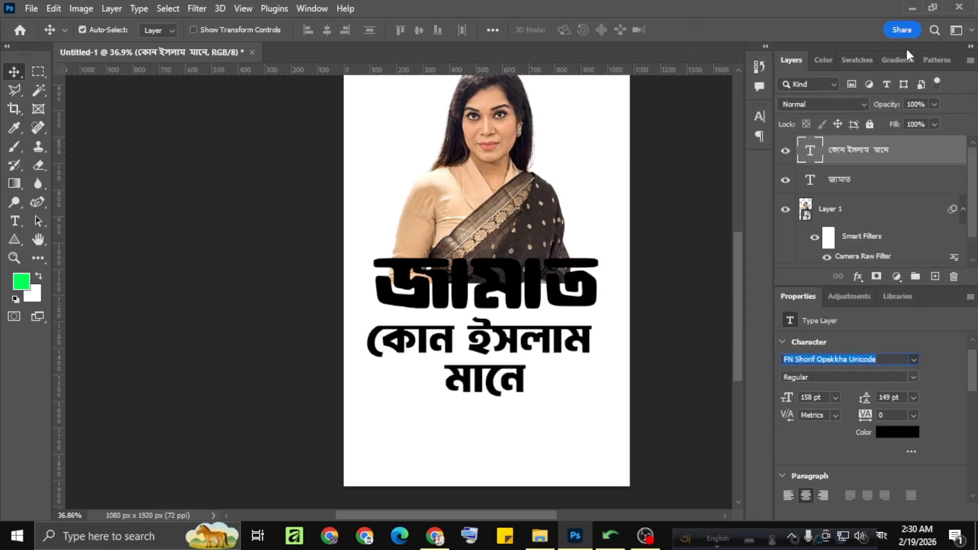
click(914, 360)
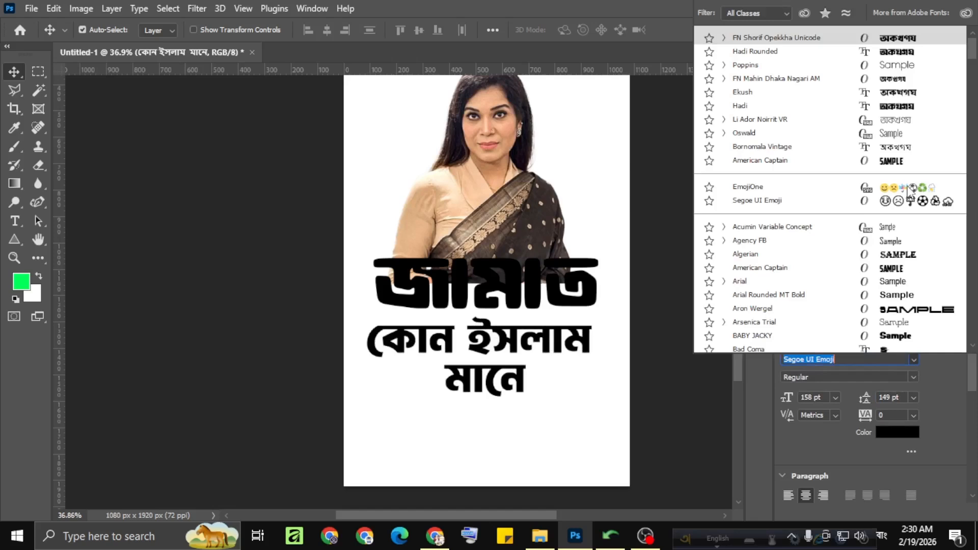
click(891, 53)
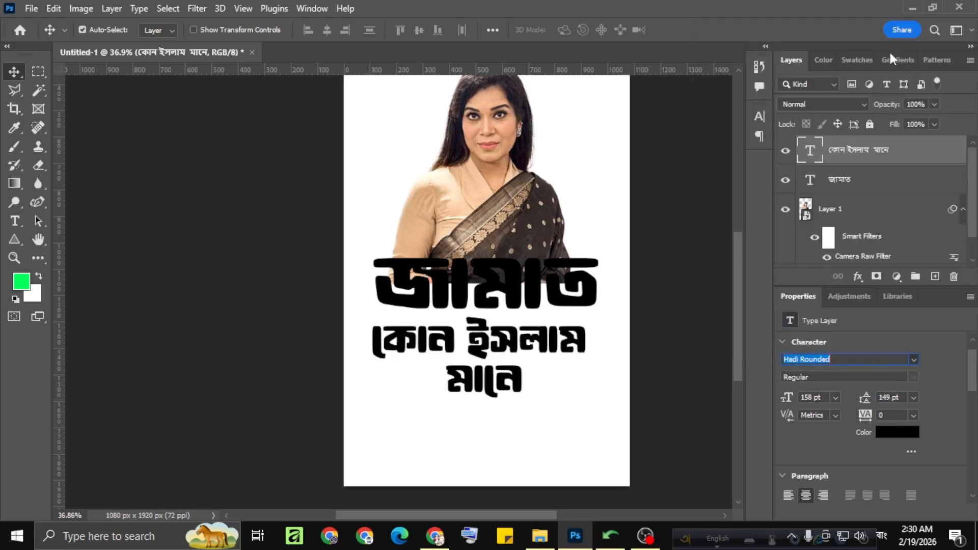
Align the কোন ইসলাম মানে text to the horizontal centre of the canvas.
click(493, 31)
click(510, 159)
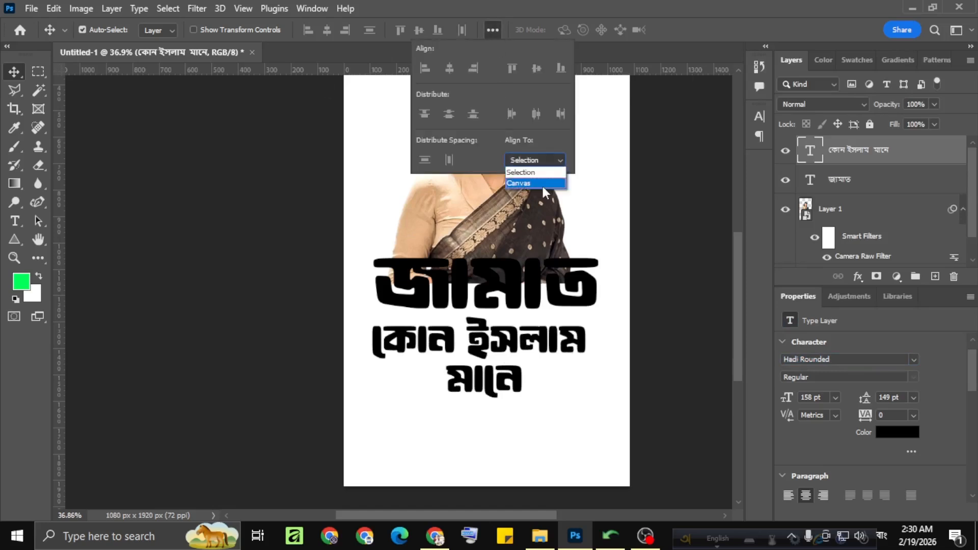
click(542, 185)
click(451, 69)
click(492, 31)
Nudge the কোন ইসলাম মানে text up so it sits closer beneath the জামাত headline.
scroll(490, 331, up, 5)
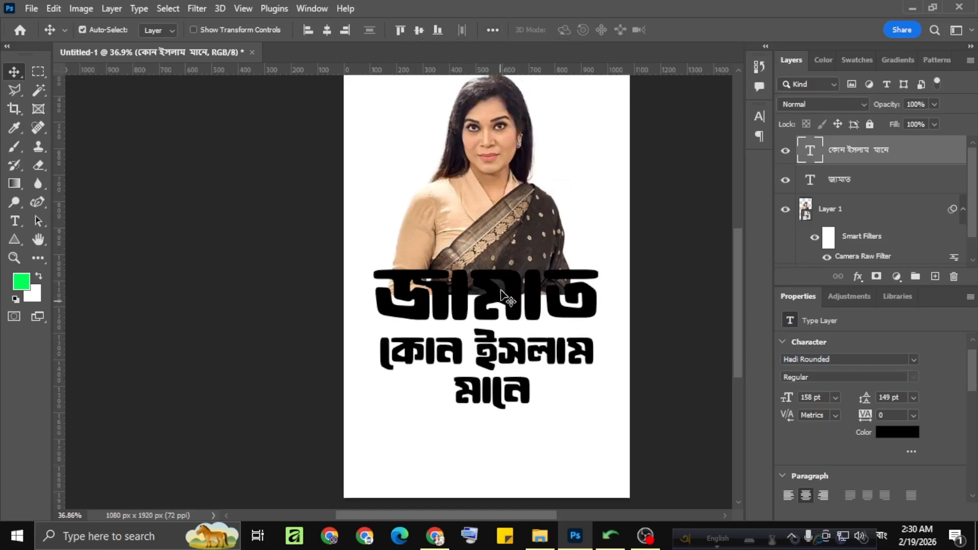
scroll(488, 359, down, 3)
scroll(488, 363, down, 1)
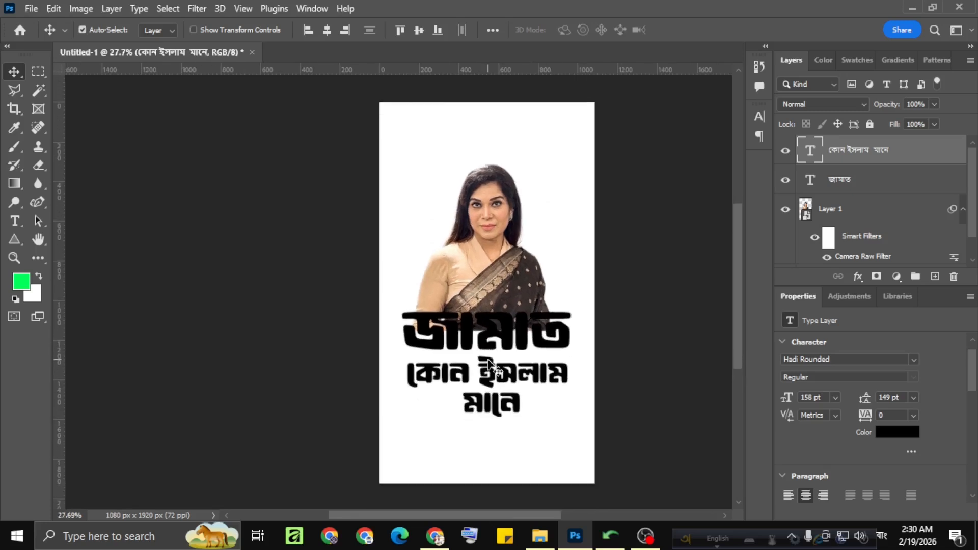
scroll(487, 364, down, 1)
key(shift+Up)
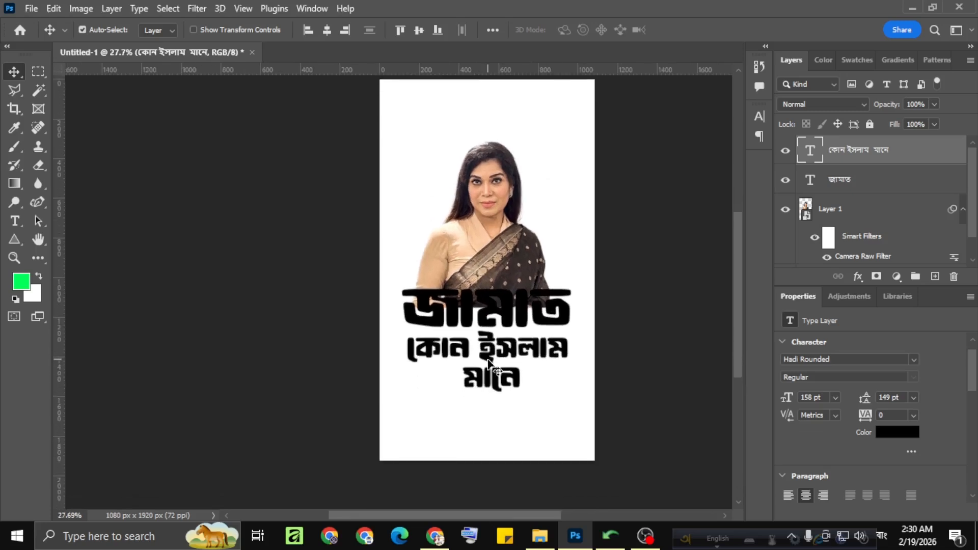
key(shift+Up)
key(shift+Up)
key(shift+Up)
key(shift+Up)
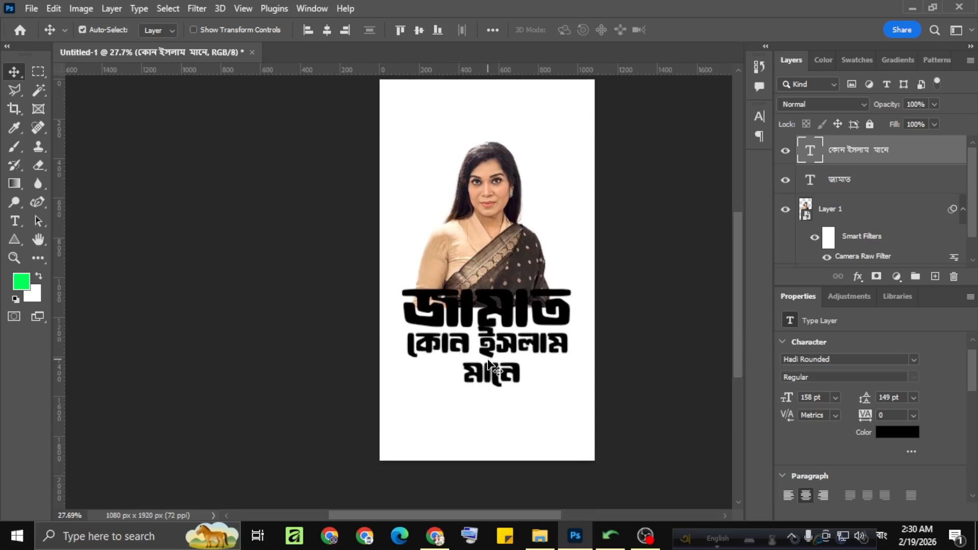
key(shift+Down)
key(Down)
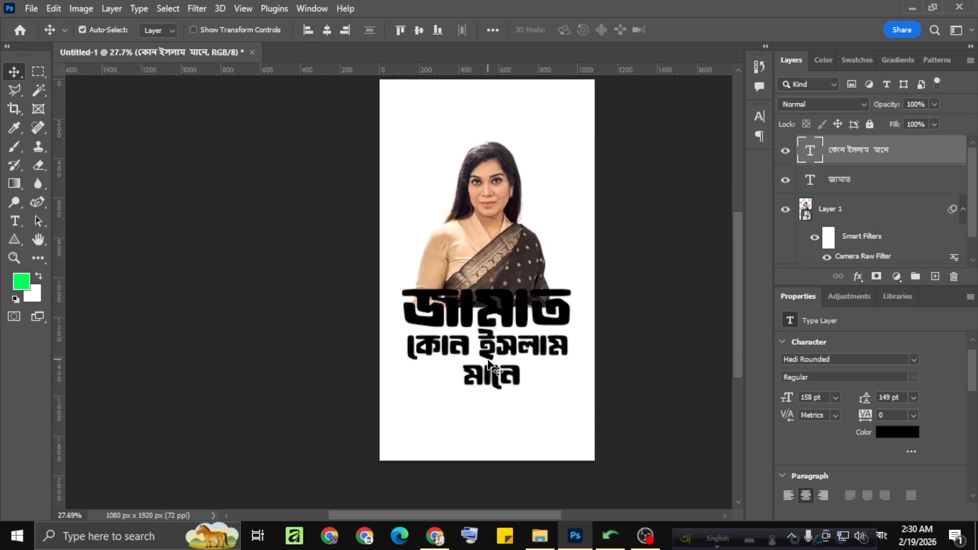
scroll(488, 364, up, 3)
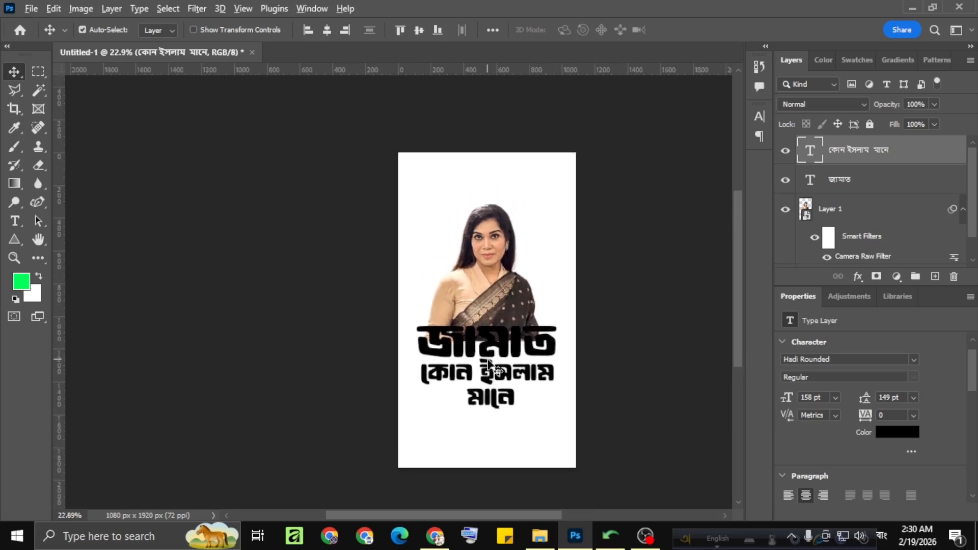
scroll(488, 363, down, 3)
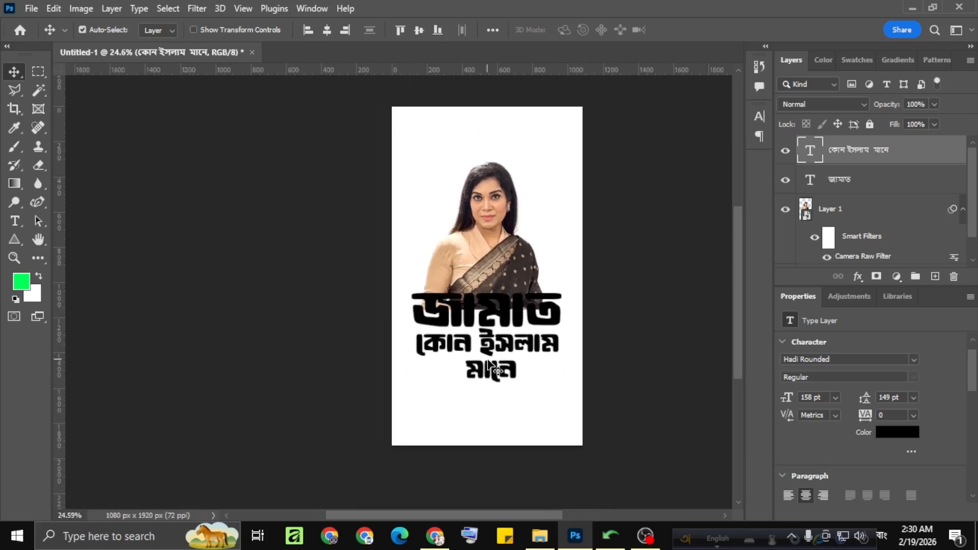
scroll(472, 276, up, 3)
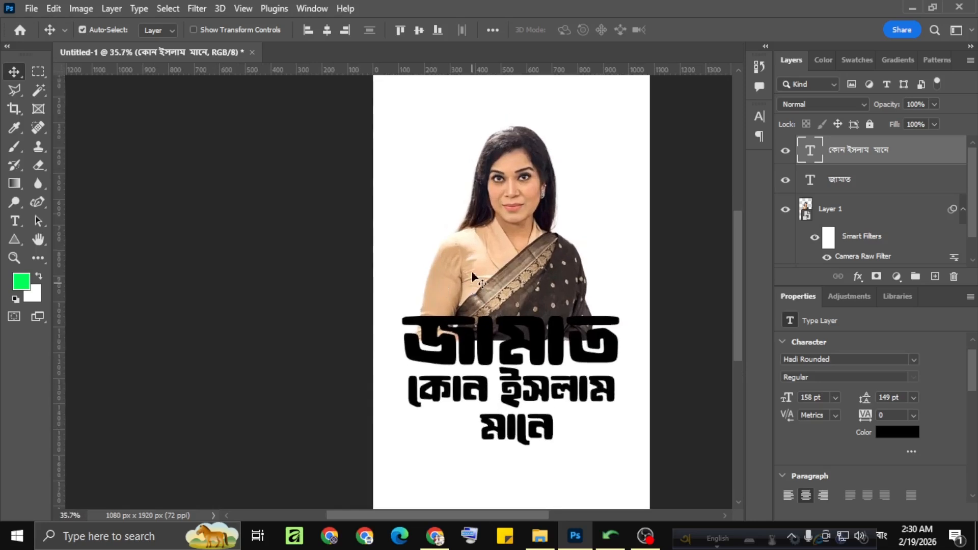
scroll(472, 276, down, 2)
scroll(455, 291, down, 1)
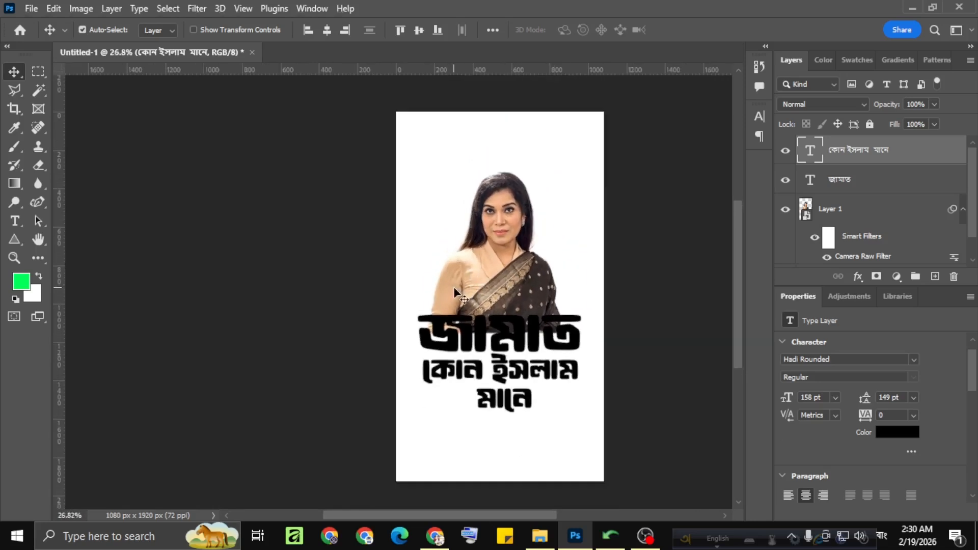
scroll(455, 290, down, 1)
scroll(874, 235, down, 1)
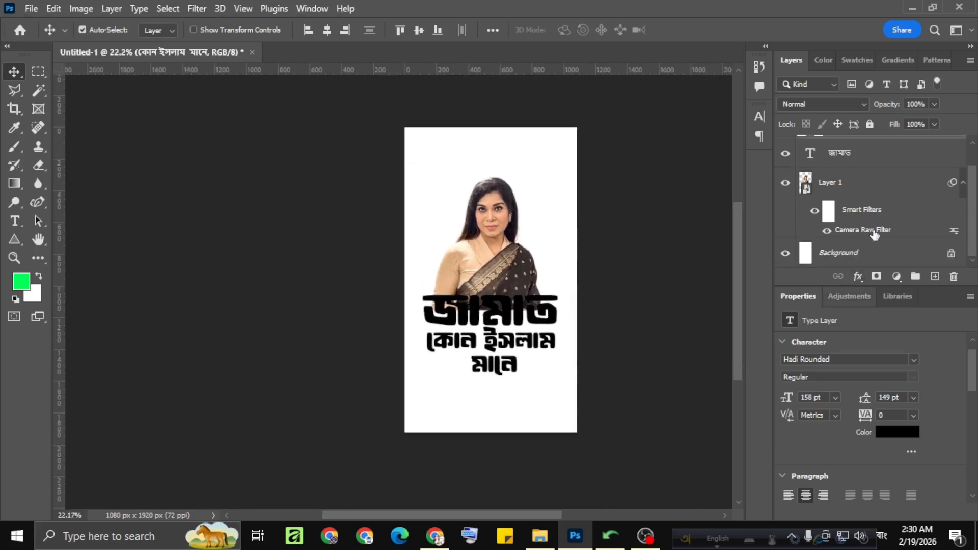
Add a new empty layer directly above the Background layer, beneath the portrait.
click(887, 263)
click(935, 276)
scroll(402, 345, down, 1)
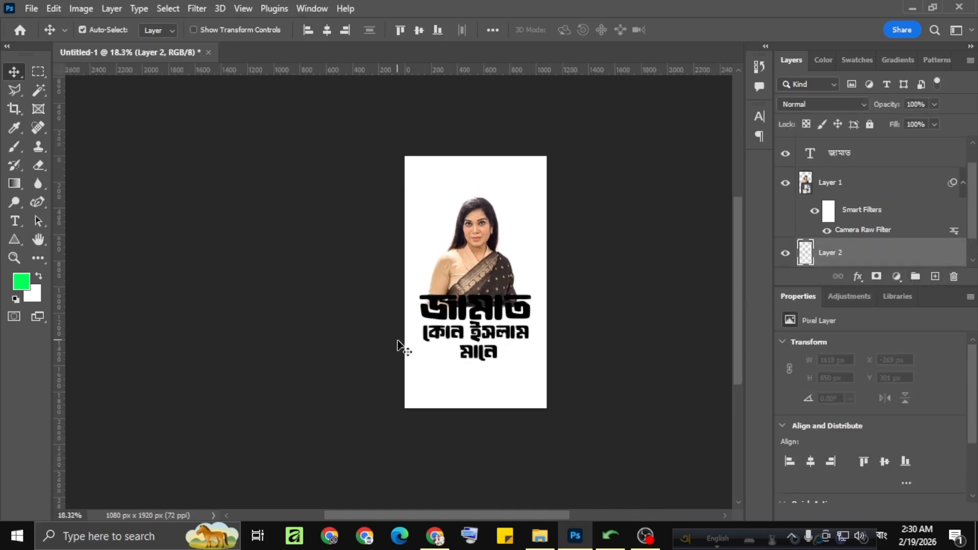
scroll(463, 258, up, 2)
scroll(339, 290, down, 1)
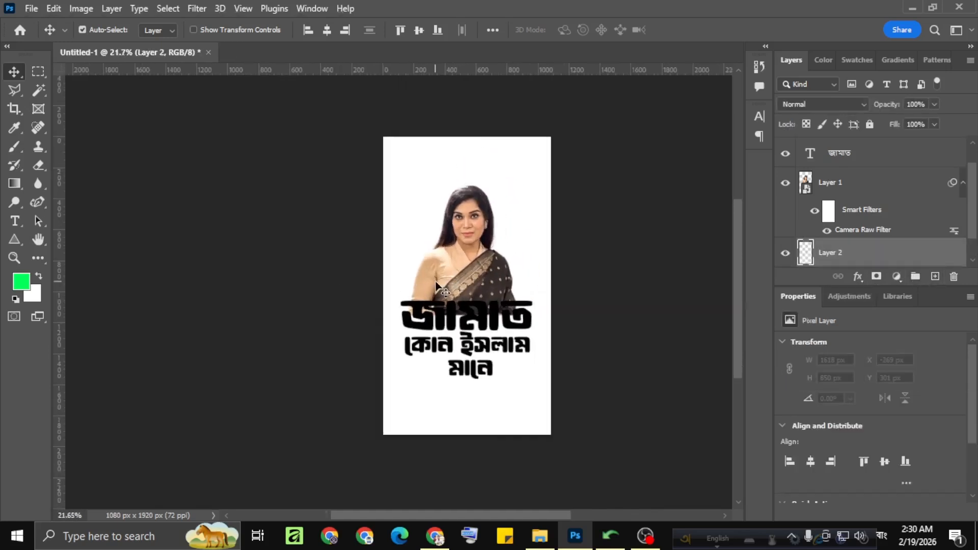
scroll(436, 285, up, 1)
Switch to the Chrome browser and search Pinterest for a background texture.
click(448, 532)
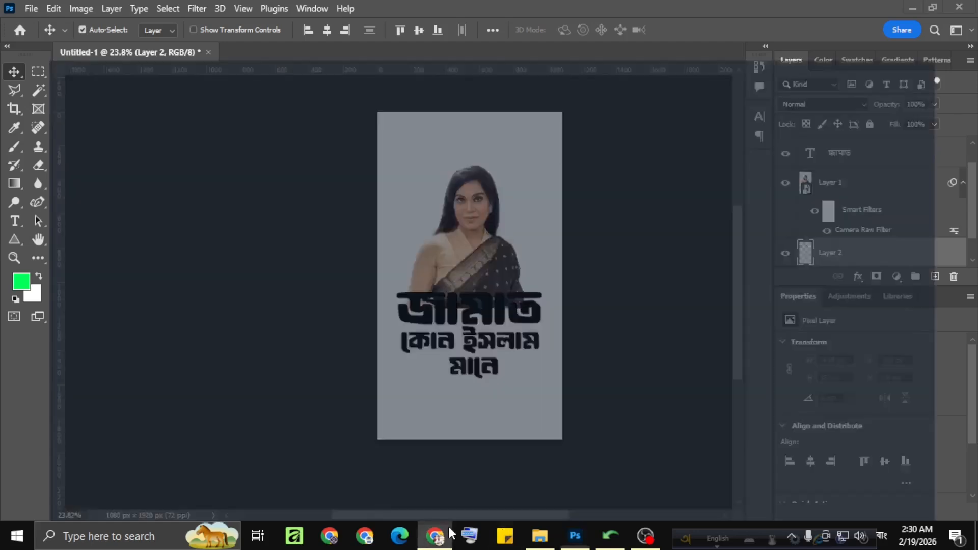
click(695, 14)
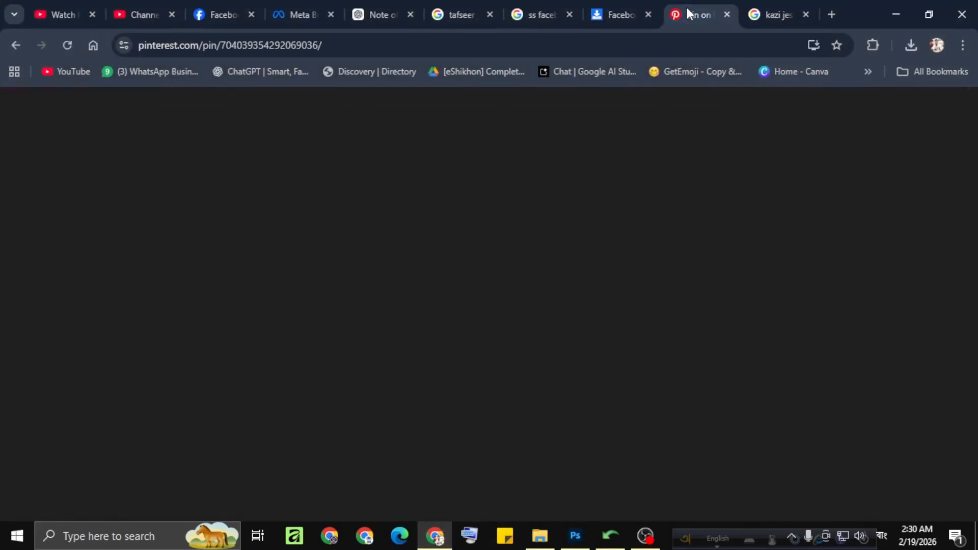
click(816, 116)
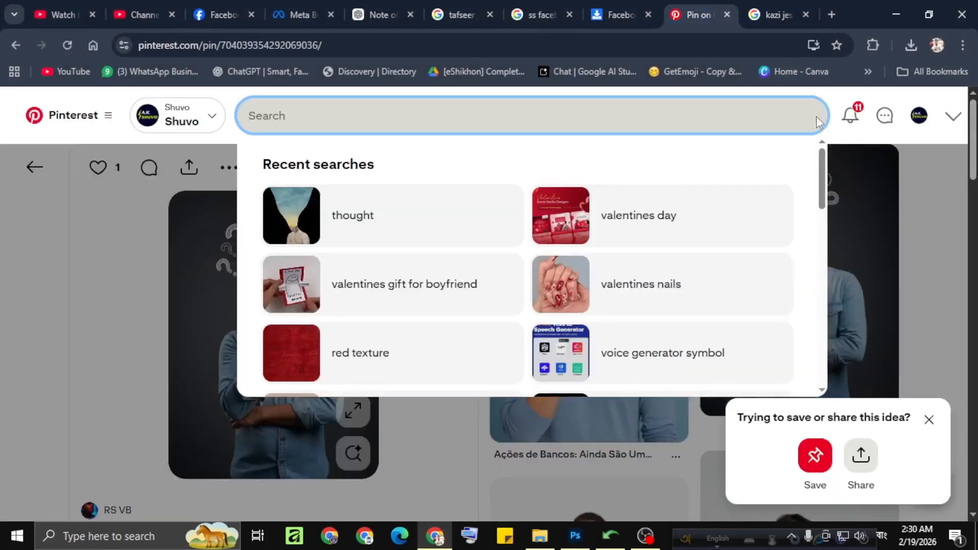
text(te)
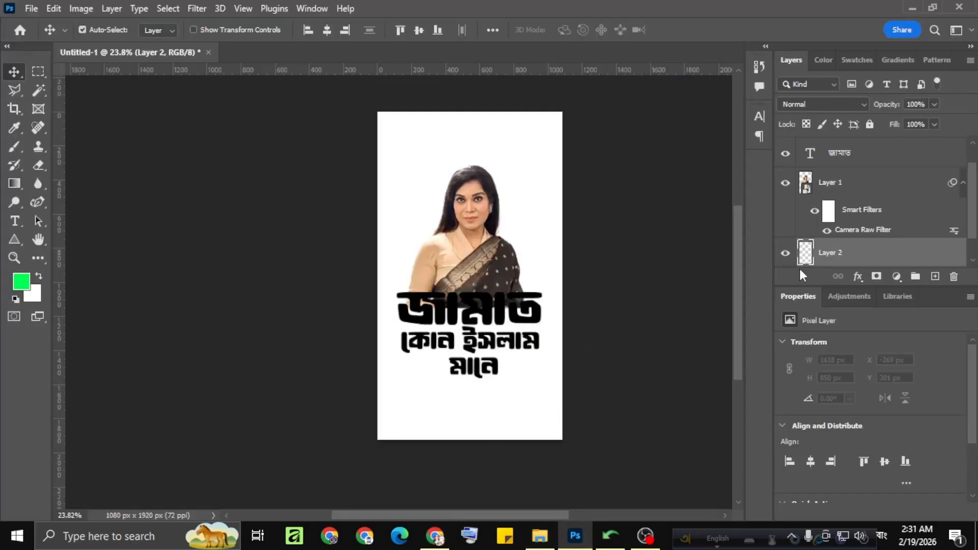
Back in Photoshop, paste the beige paper texture behind the portrait and scale it to about 210% to cover the canvas.
key(ctrl+v)
key(ctrl+t)
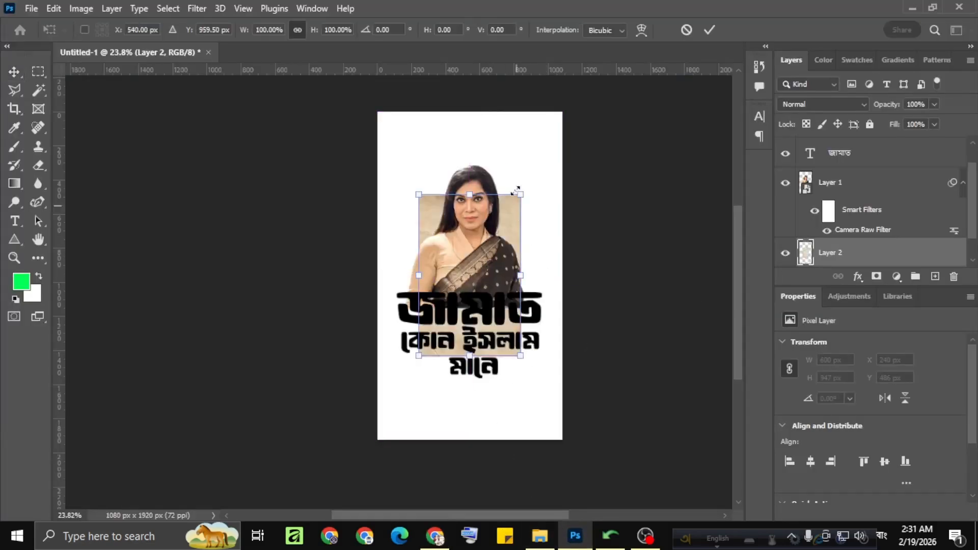
drag(521, 193, 577, 106)
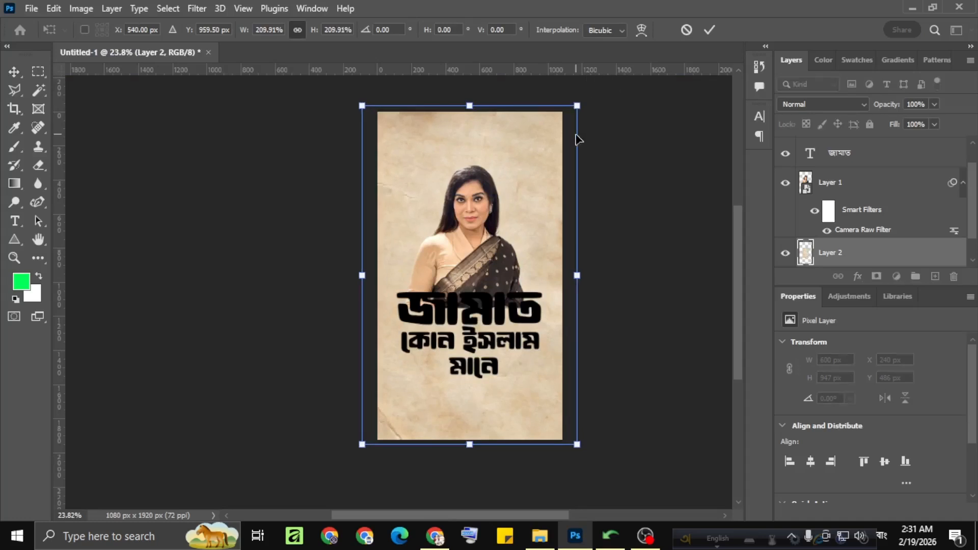
click(712, 32)
Add a Gradient Fill layer between the Background layer and the paper texture.
scroll(512, 196, down, 1)
scroll(510, 195, up, 3)
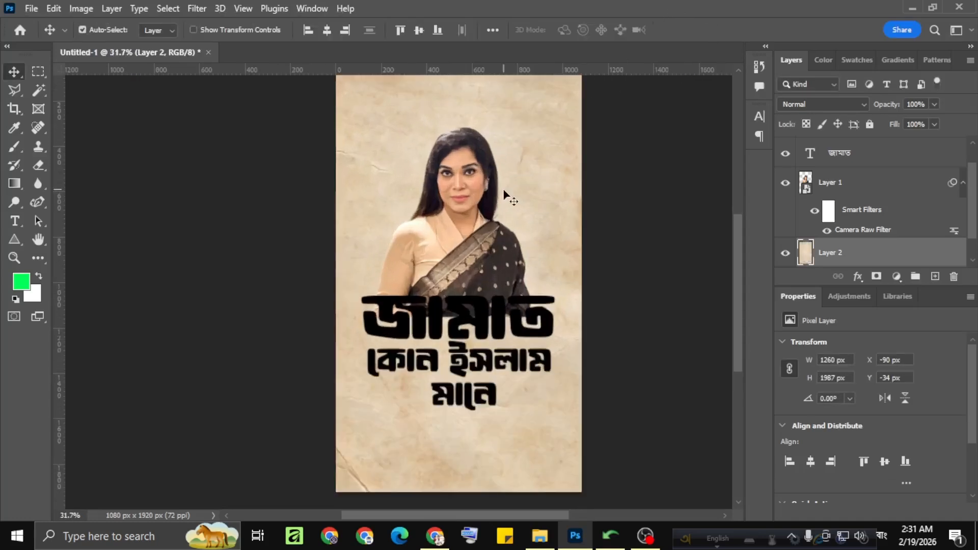
scroll(508, 195, up, 1)
scroll(508, 195, down, 2)
scroll(848, 242, down, 1)
click(858, 253)
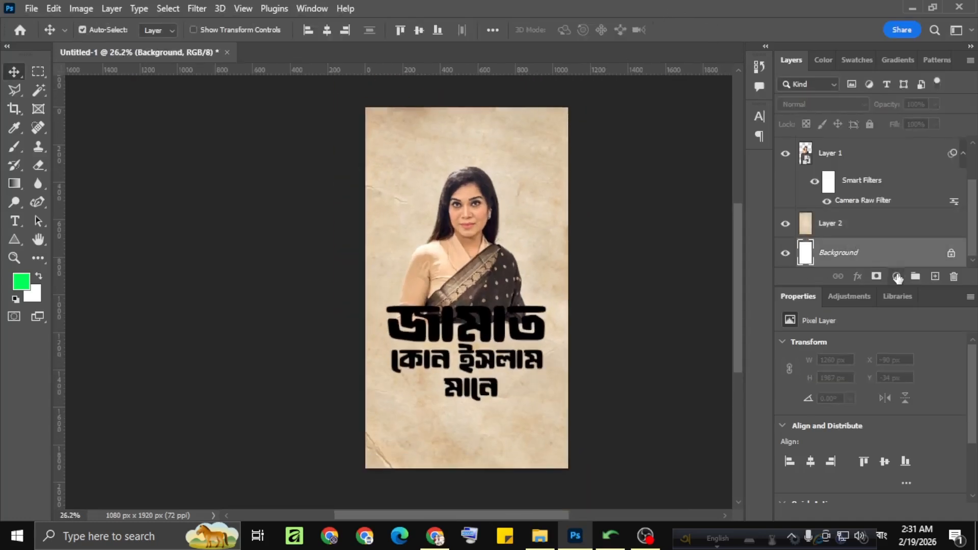
click(904, 279)
click(904, 33)
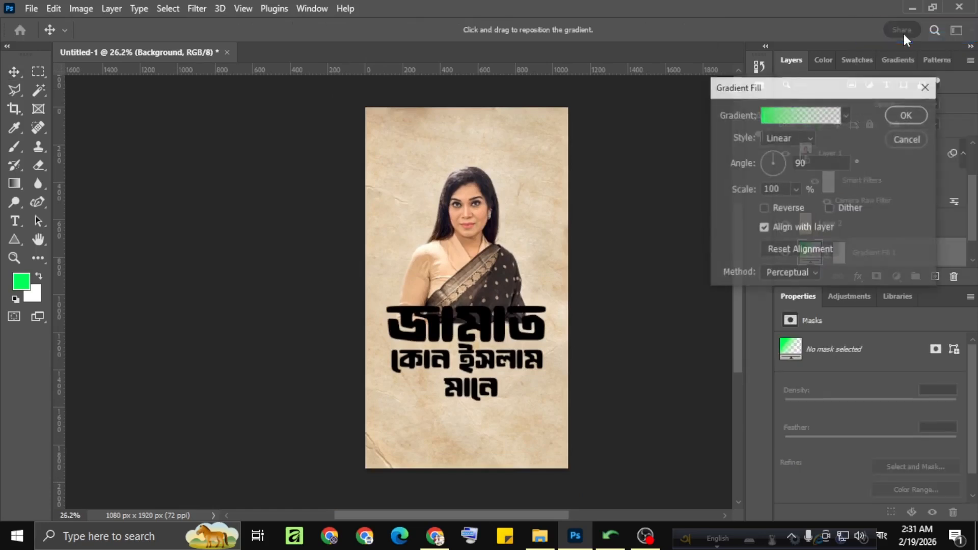
Apply the first, off-white preset from the Neutrals gradient group to the gradient fill.
click(845, 114)
scroll(742, 204, down, 5)
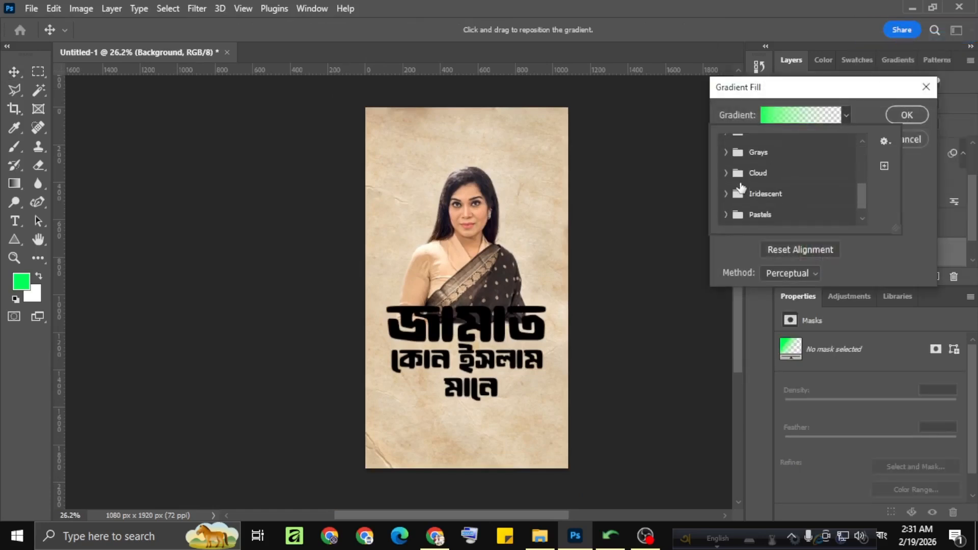
click(723, 215)
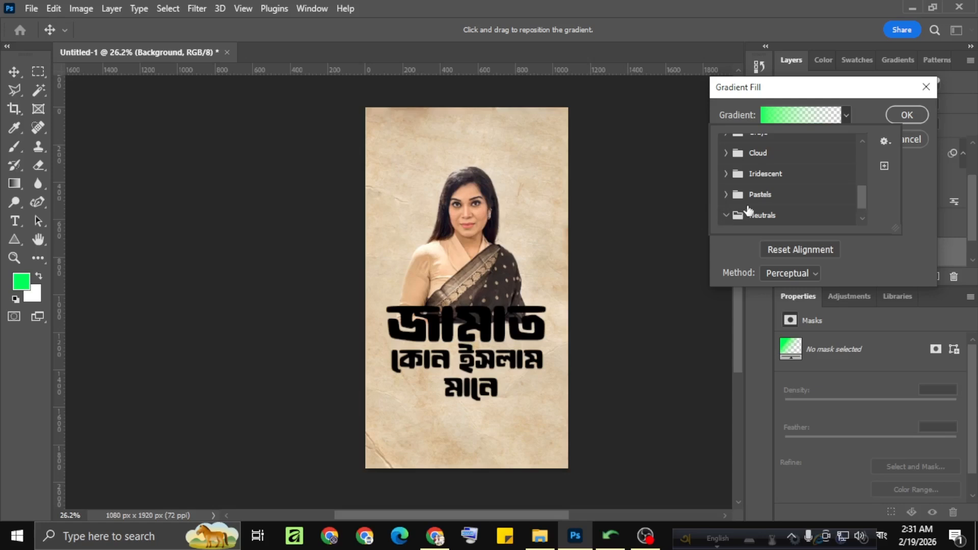
scroll(752, 206, down, 1)
click(750, 210)
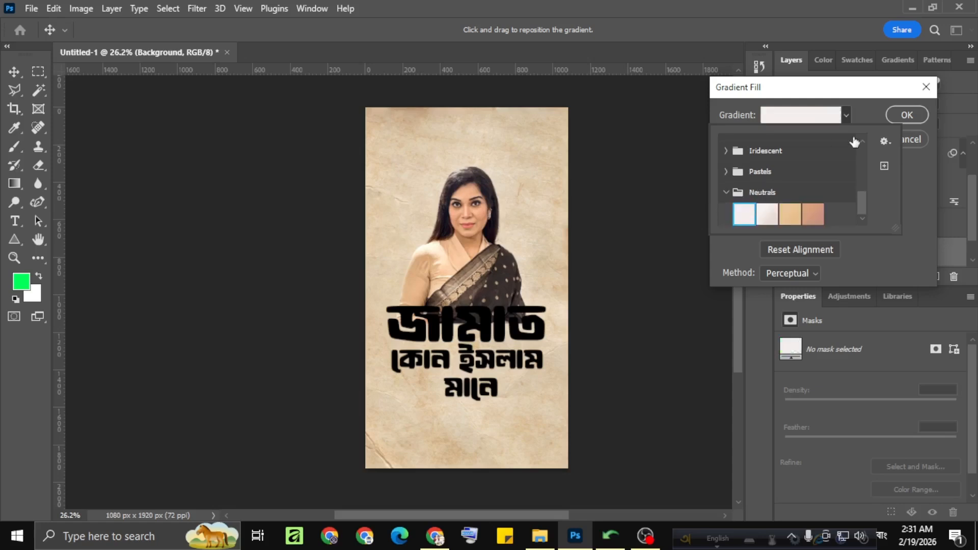
click(906, 114)
click(907, 114)
Set the paper texture layer to Multiply blending with 6% opacity.
click(839, 233)
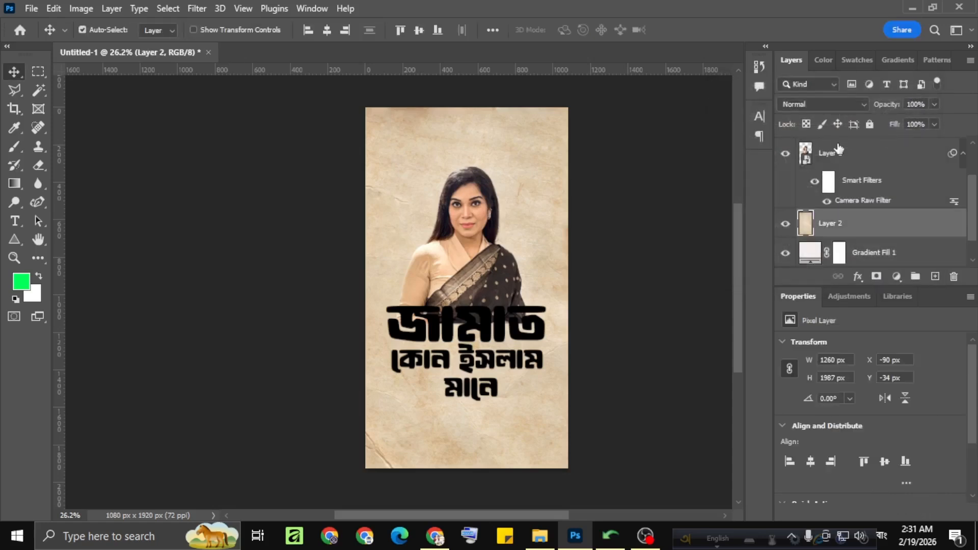
click(823, 104)
click(830, 150)
click(831, 104)
click(830, 161)
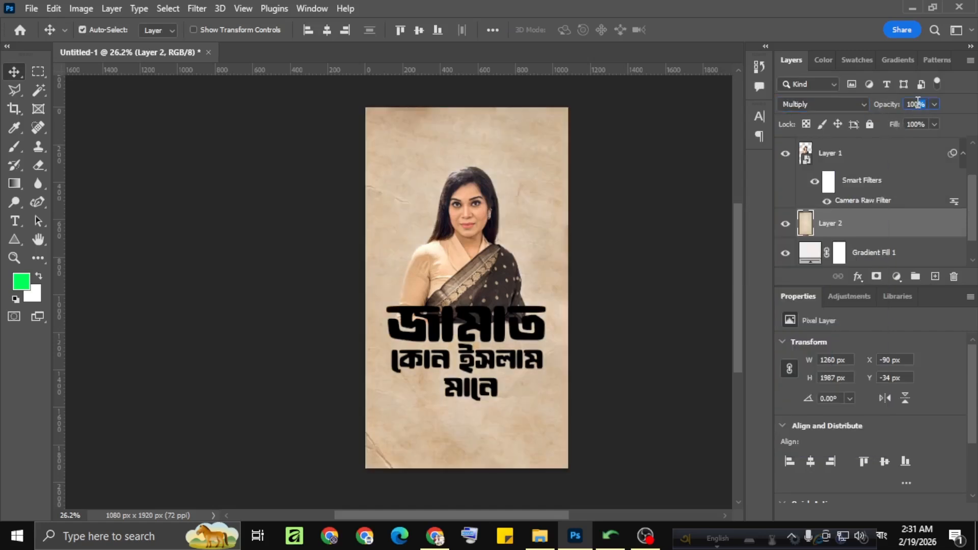
text(0)
key(Return)
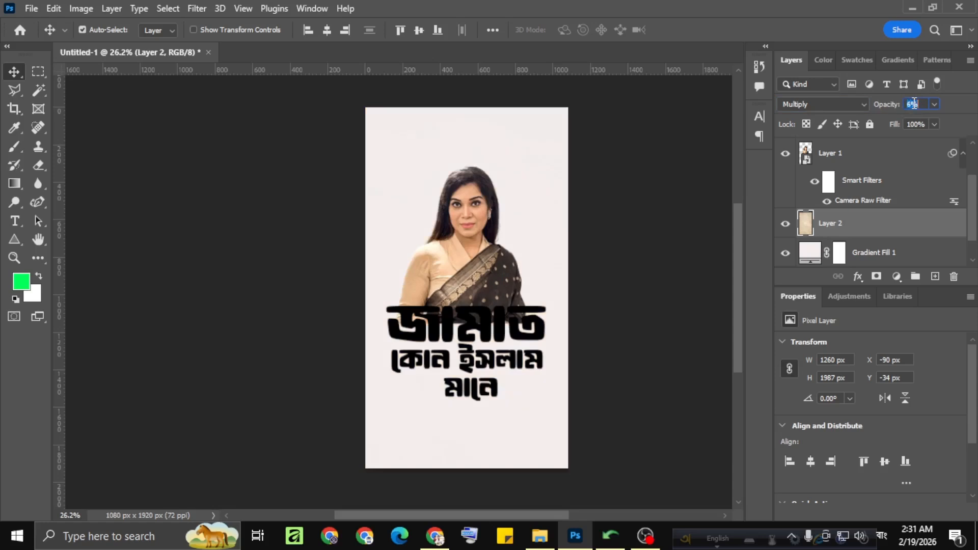
Raise the paper texture layer's opacity to 40% and deselect the layer.
scroll(914, 104, up, 7)
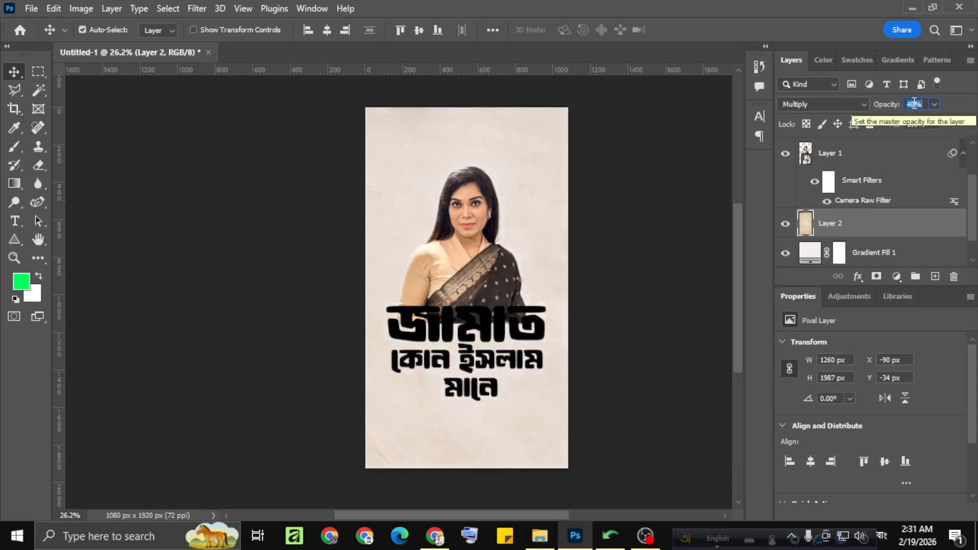
click(612, 201)
scroll(445, 262, down, 1)
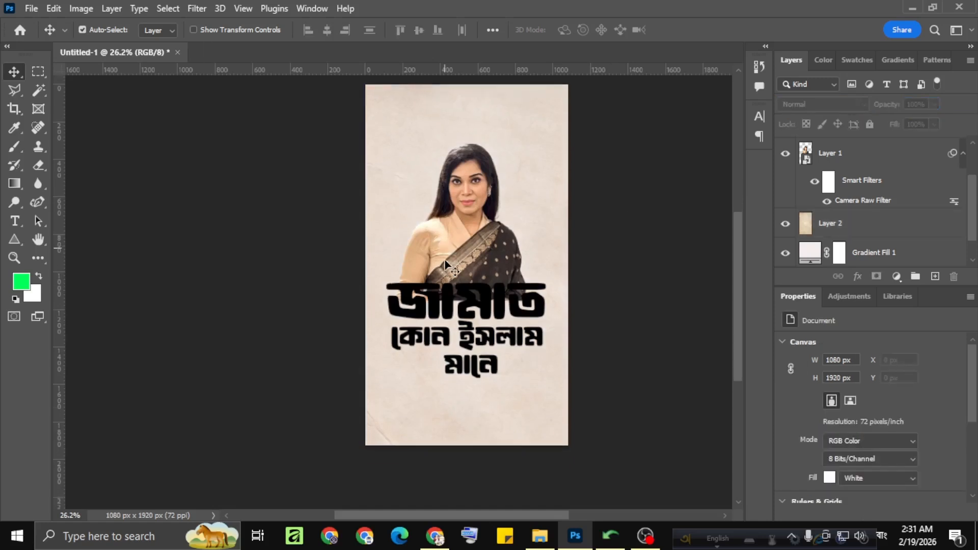
scroll(445, 261, up, 4)
scroll(444, 261, down, 3)
scroll(445, 262, down, 1)
scroll(474, 280, up, 2)
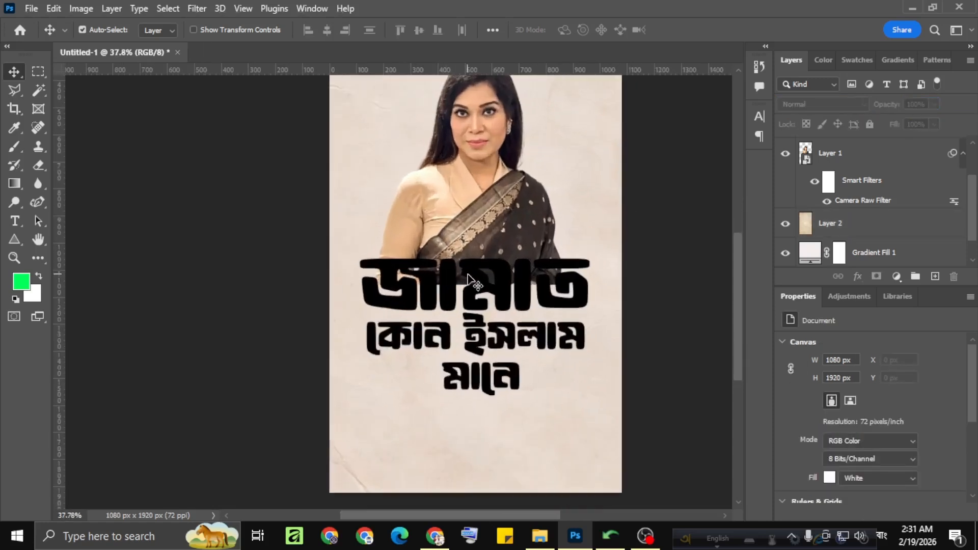
scroll(474, 280, down, 2)
Load the outline of the "জামাত" headline text as a selection and expand it outward around the letters.
click(476, 284)
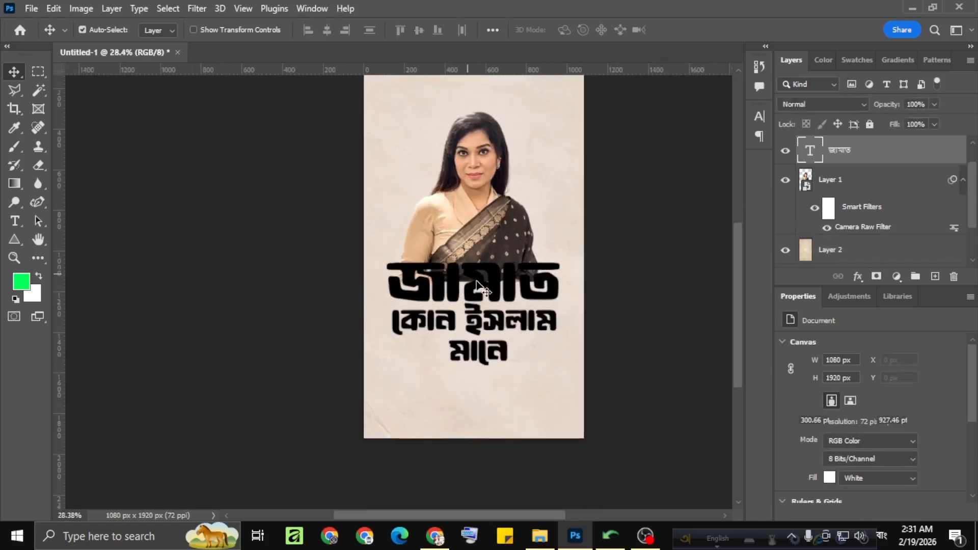
ctrl+click(807, 158)
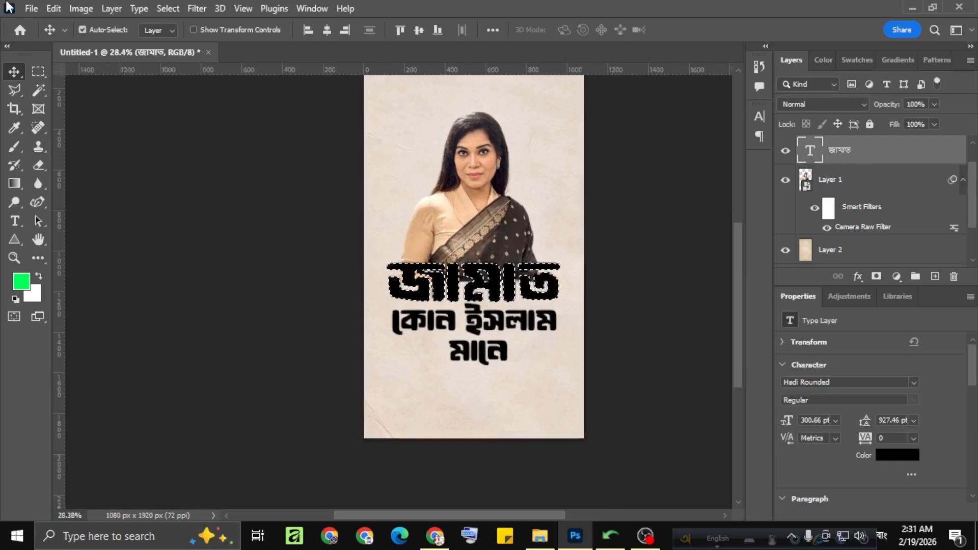
click(168, 8)
mouse_move(219, 224)
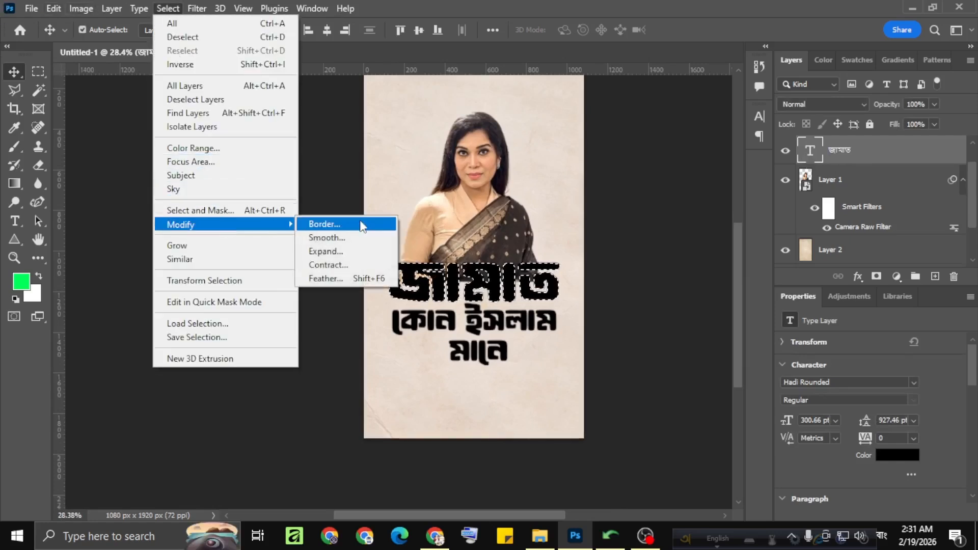
click(329, 251)
click(557, 162)
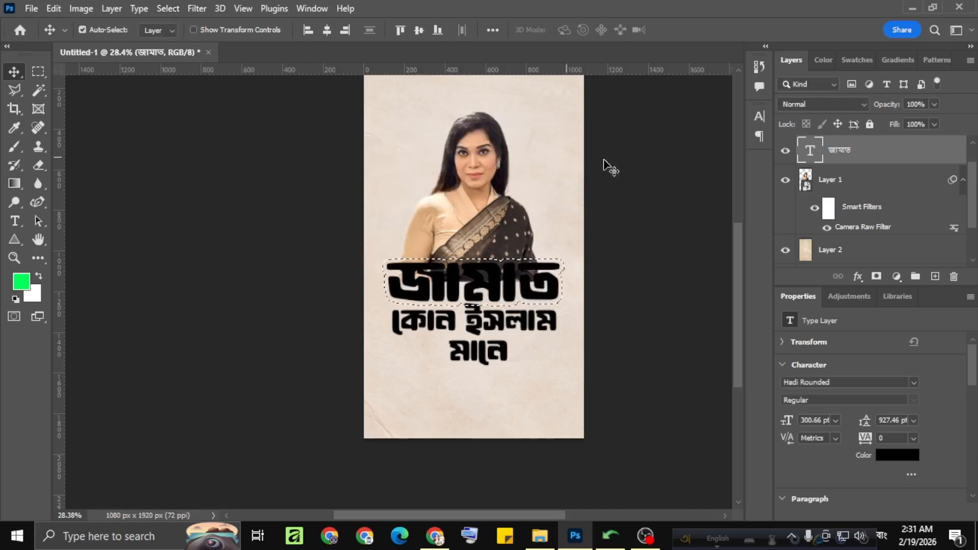
Add a layer mask to the portrait layer from the expanded selection and invert it, cutting the headline's outline out of the portrait.
click(841, 181)
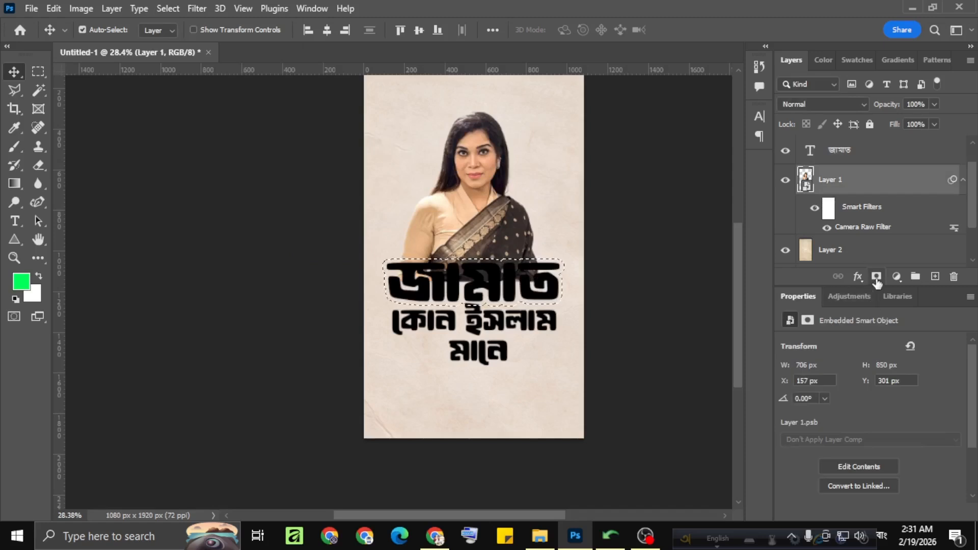
click(876, 276)
key(ctrl)
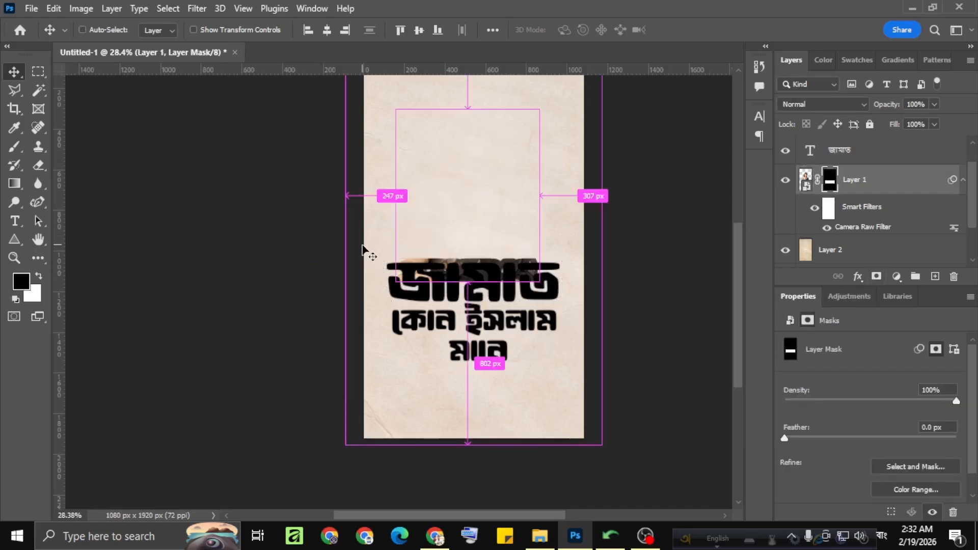
key(ctrl+i)
scroll(363, 246, up, 1)
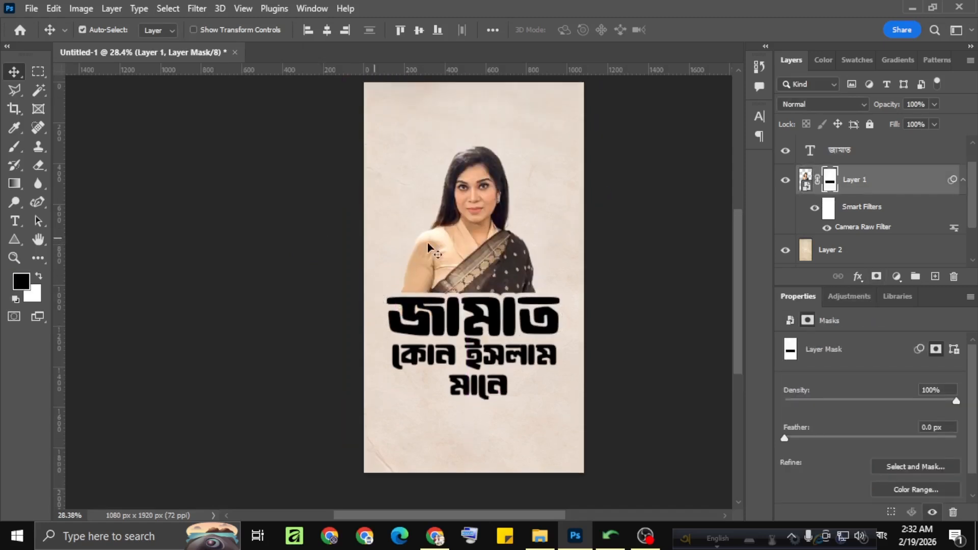
Examine the gap between the masked portrait and the headline at several magnifications.
scroll(497, 280, down, 3)
scroll(492, 295, up, 6)
scroll(489, 294, down, 1)
scroll(490, 295, down, 1)
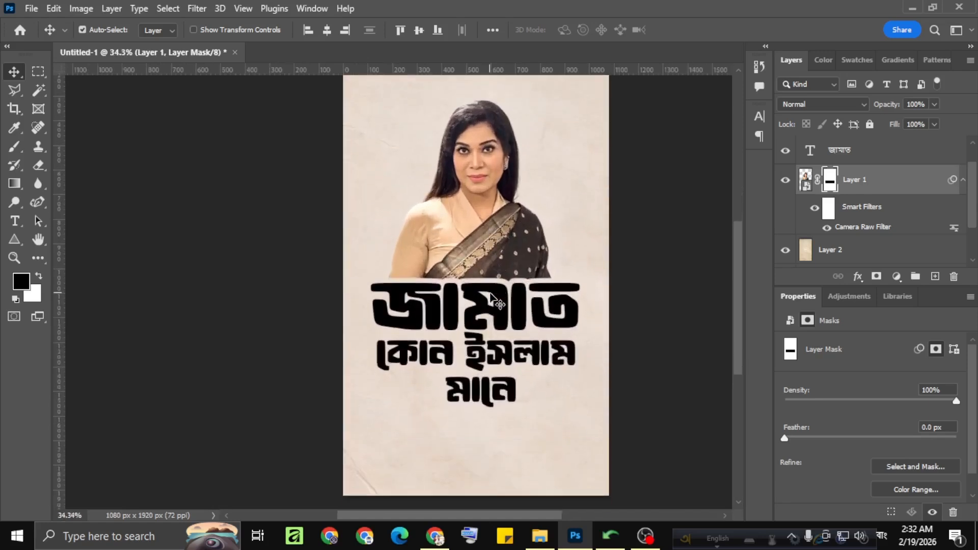
scroll(489, 294, down, 3)
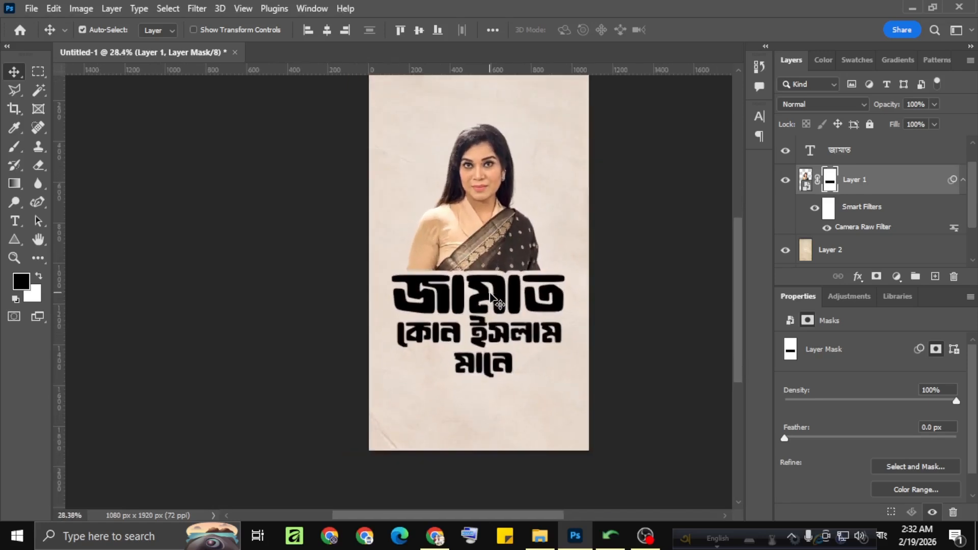
scroll(490, 298, down, 2)
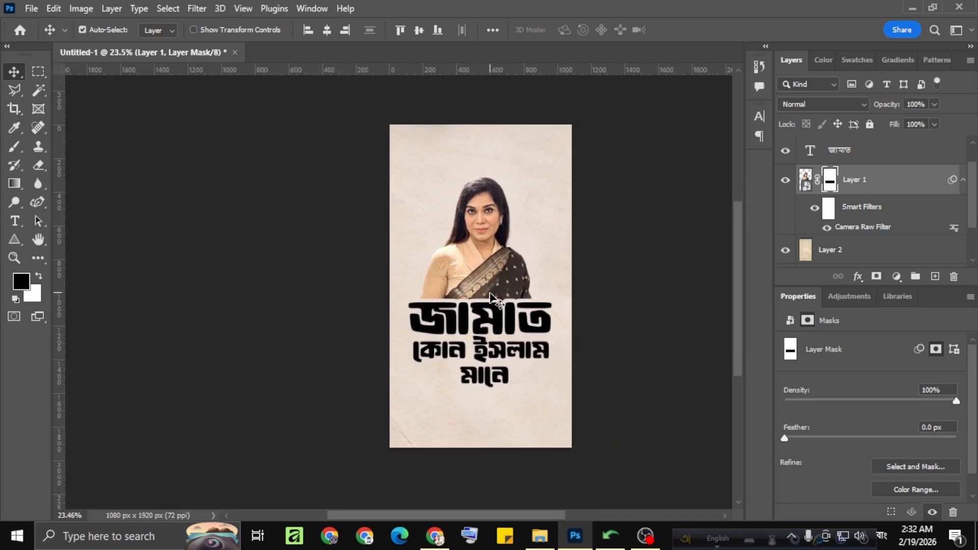
scroll(491, 298, up, 2)
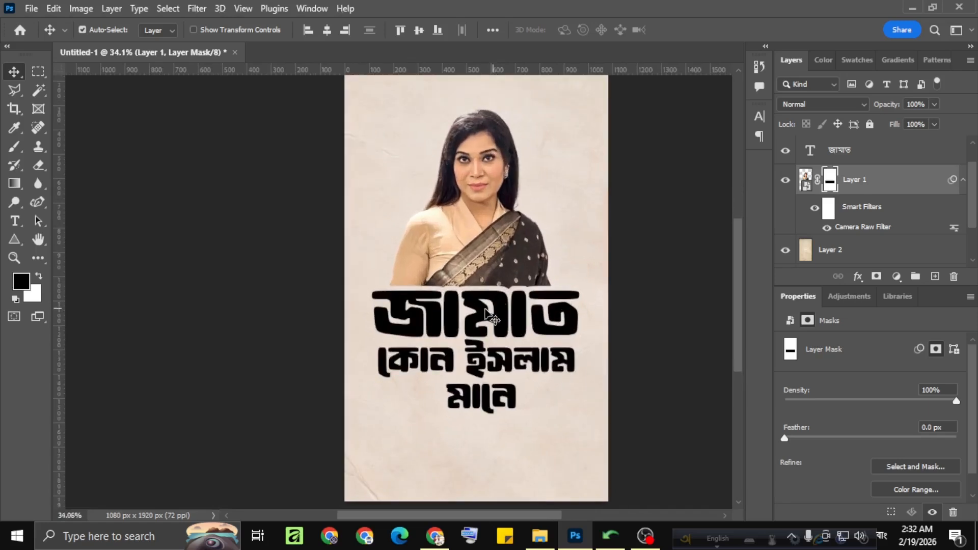
scroll(480, 308, up, 1)
scroll(479, 308, down, 1)
scroll(457, 311, up, 1)
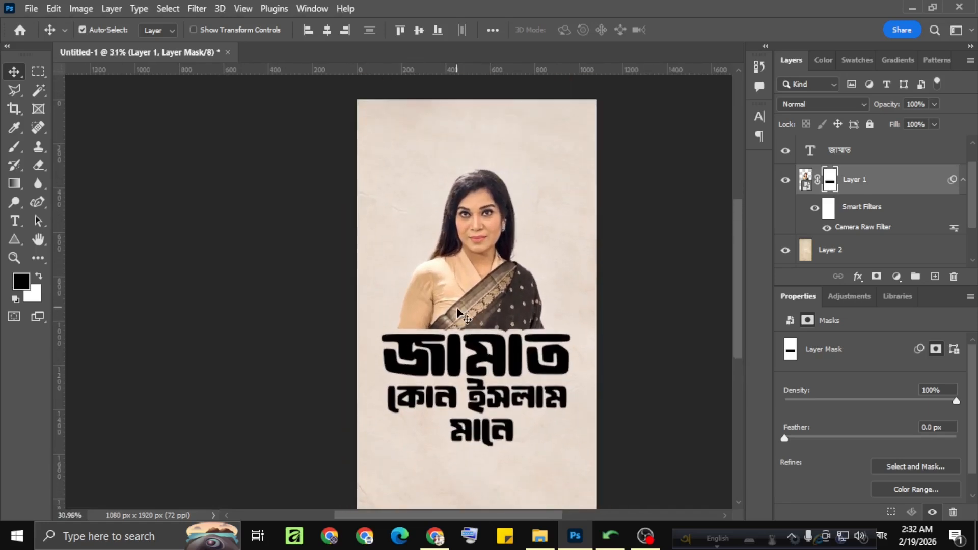
scroll(479, 169, up, 5)
scroll(479, 169, down, 4)
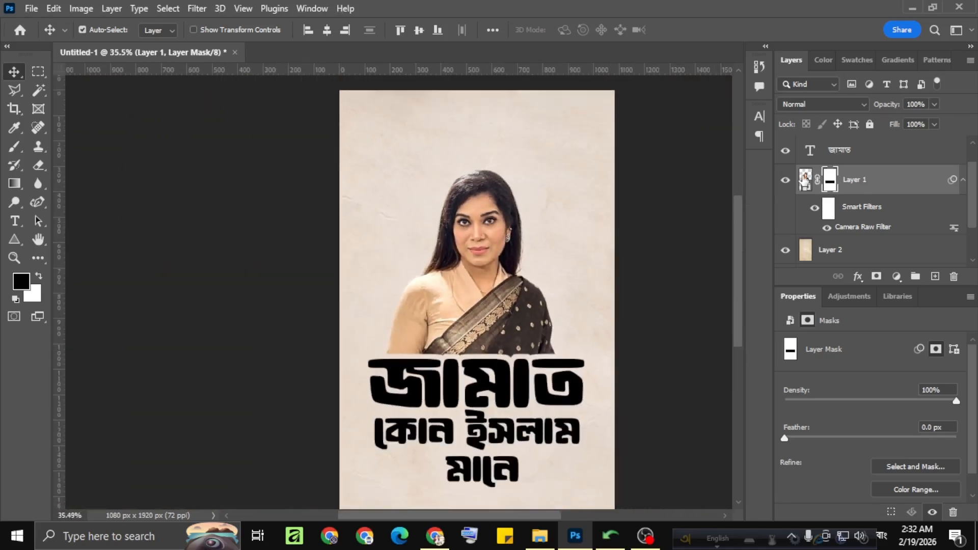
click(805, 179)
click(858, 276)
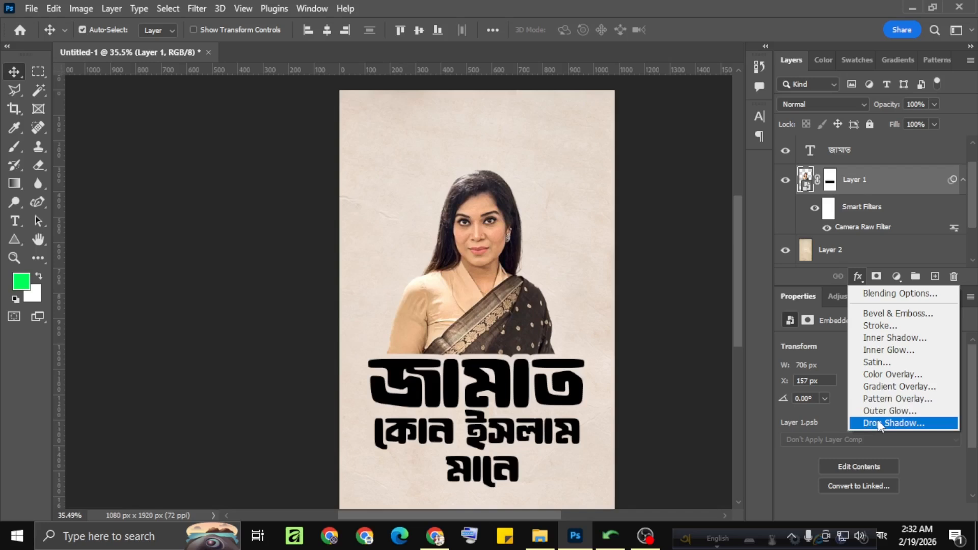
click(755, 244)
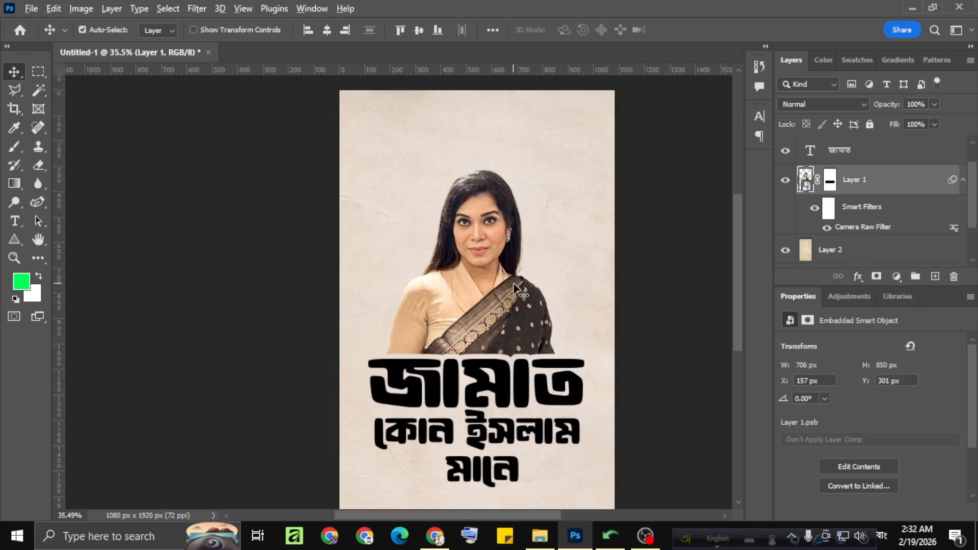
Add a Gradient Overlay effect to the "কোন ইসলাম মানে" text layer.
scroll(515, 282, down, 2)
scroll(488, 267, up, 3)
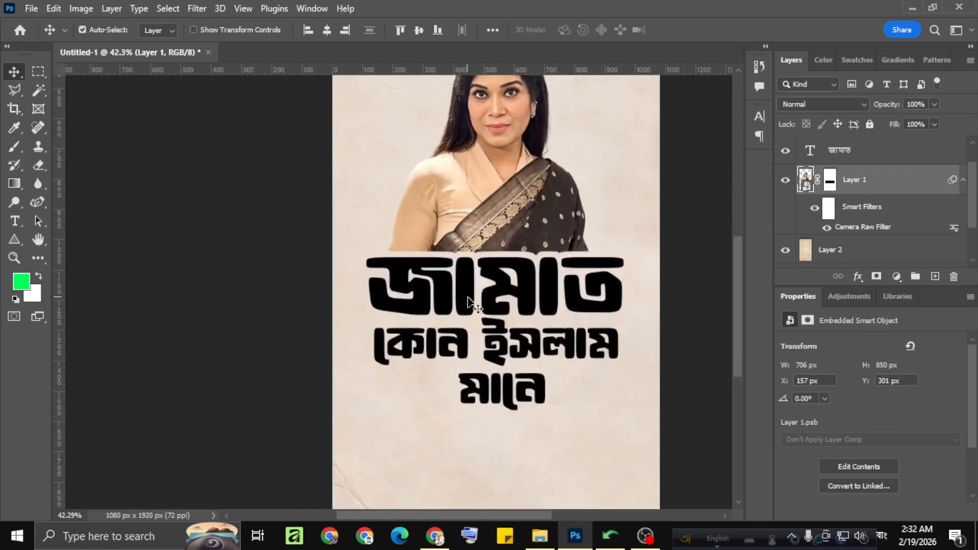
click(496, 352)
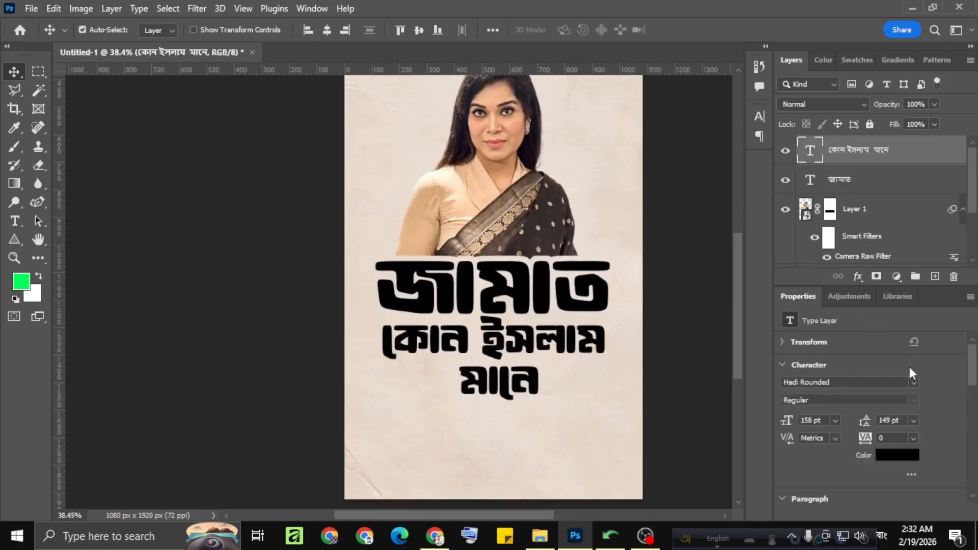
click(859, 276)
click(870, 388)
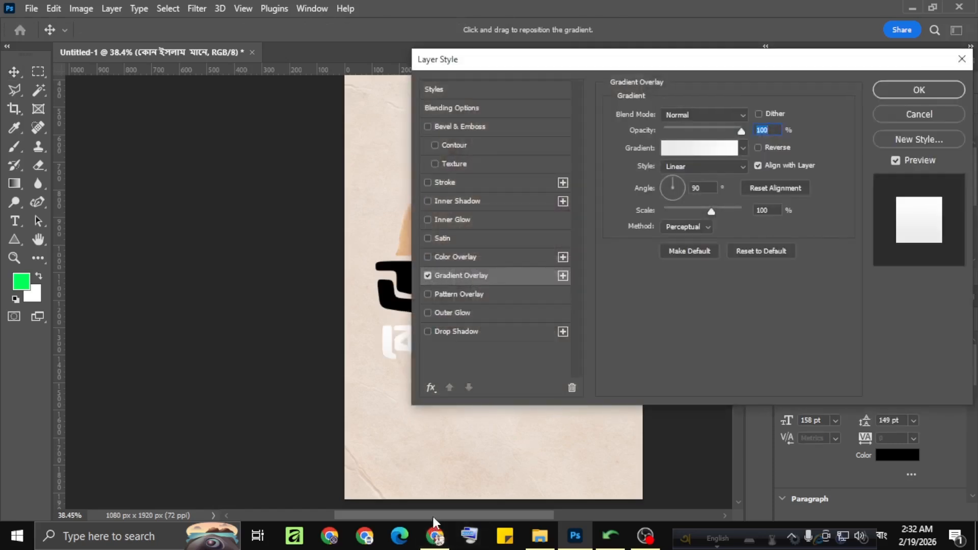
drag(433, 516, 502, 516)
Set the starting colour stop of the text's overlay gradient to dark green #007416.
click(692, 153)
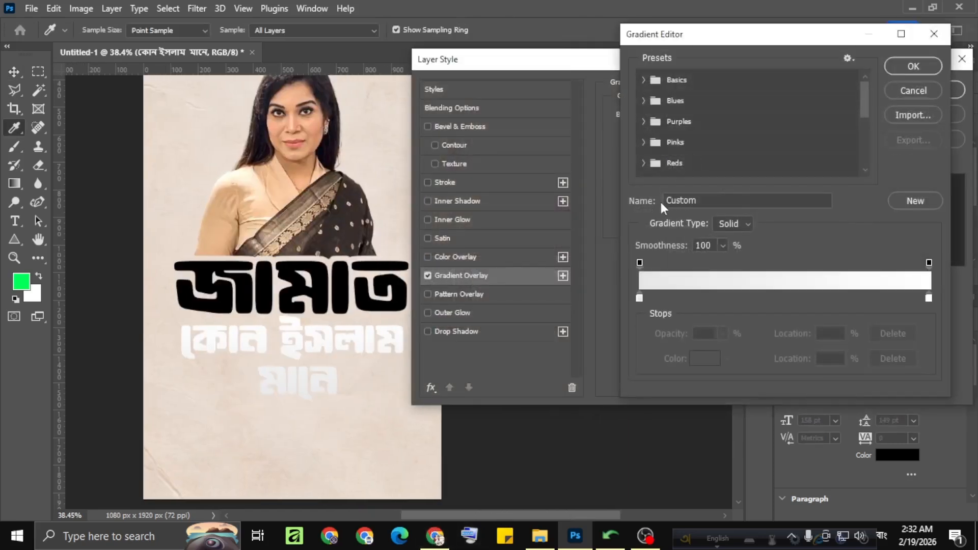
click(640, 299)
click(695, 362)
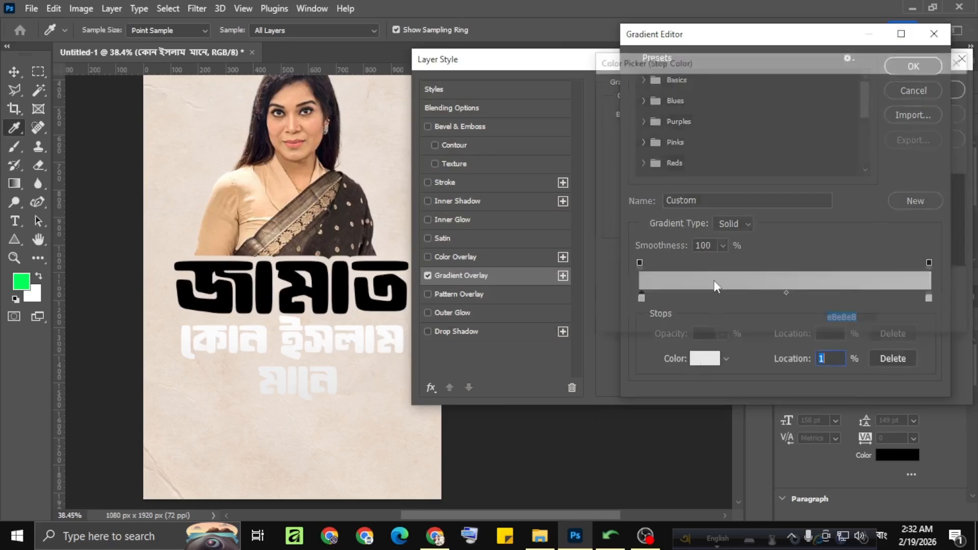
click(797, 209)
click(774, 194)
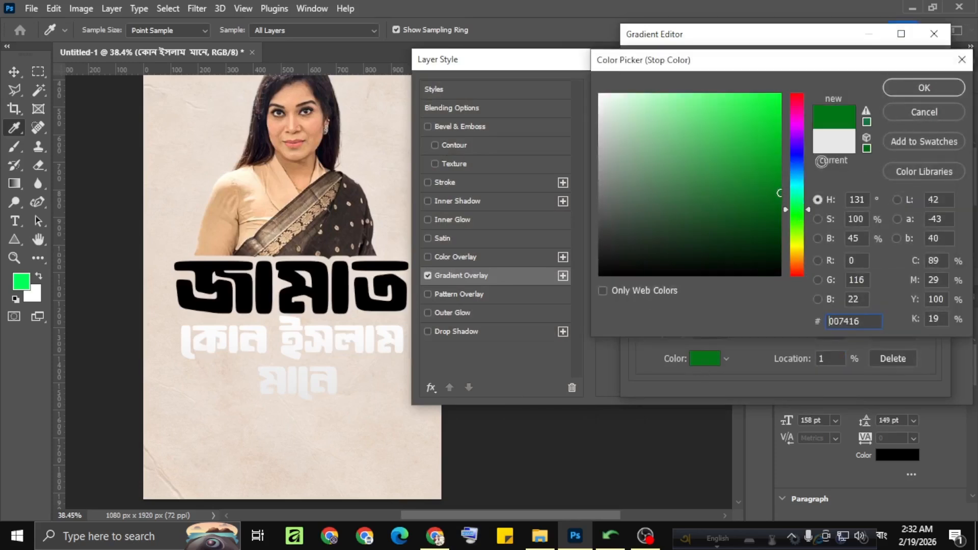
click(899, 93)
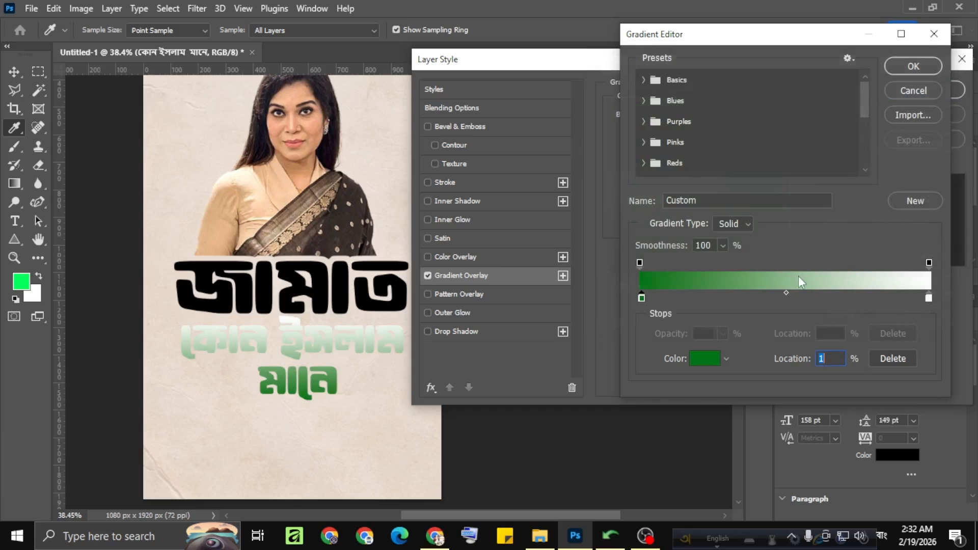
Set the gradient's end colour stop to brighter green #009c21 and apply the Gradient Overlay to the text.
double_click(927, 299)
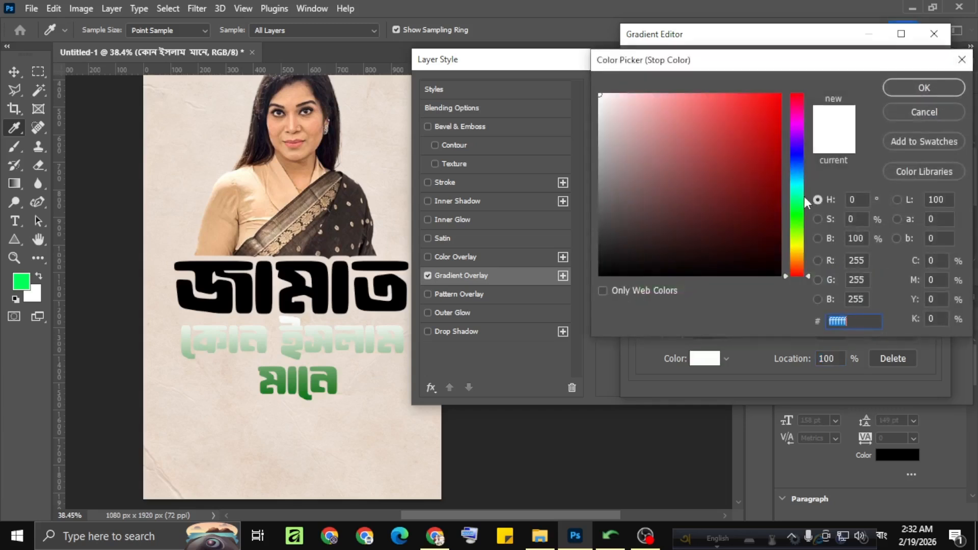
click(798, 205)
click(781, 147)
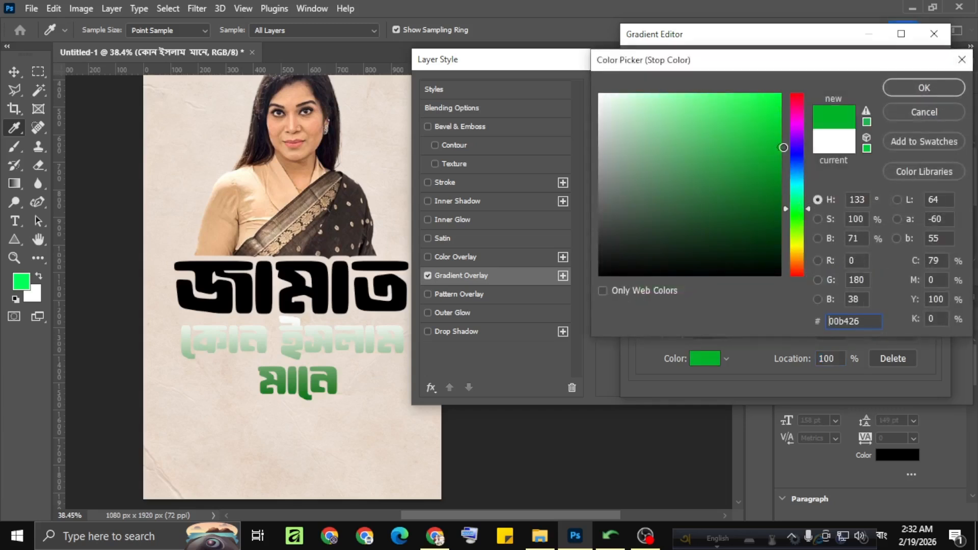
drag(767, 161, 794, 164)
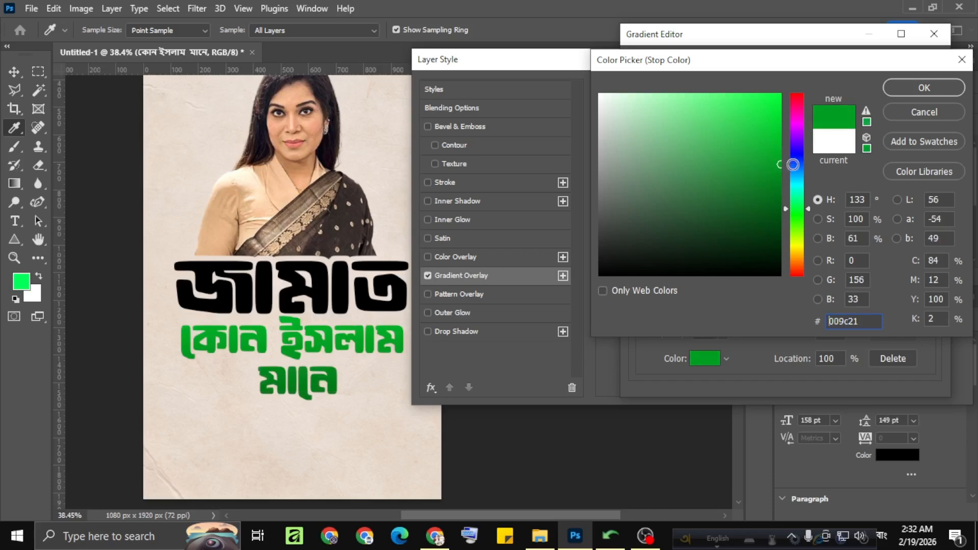
click(914, 88)
click(919, 69)
click(931, 92)
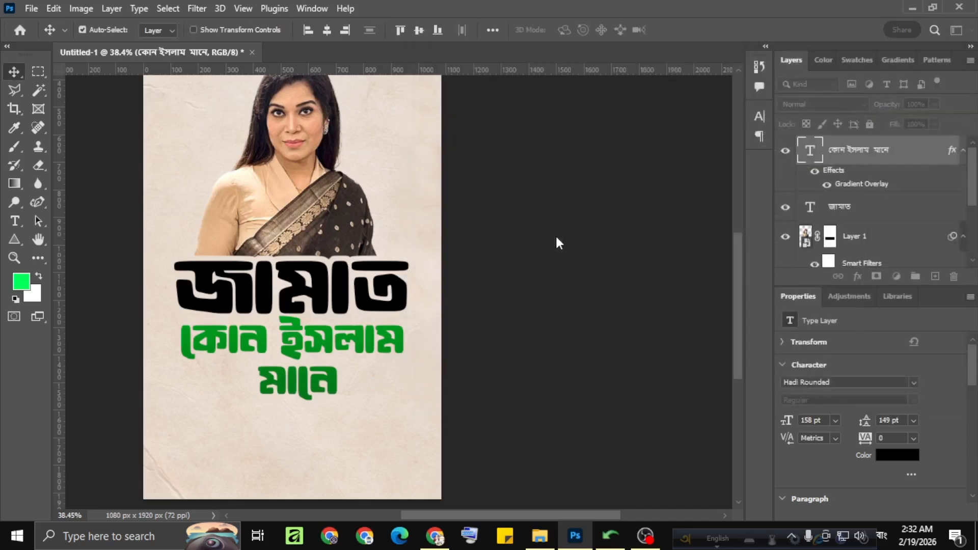
Copy the green Gradient Overlay effect from the "কোন ইসলাম মানে" layer to the "জামাত" text layer.
scroll(397, 294, down, 3)
drag(332, 315, 455, 337)
scroll(380, 318, up, 2)
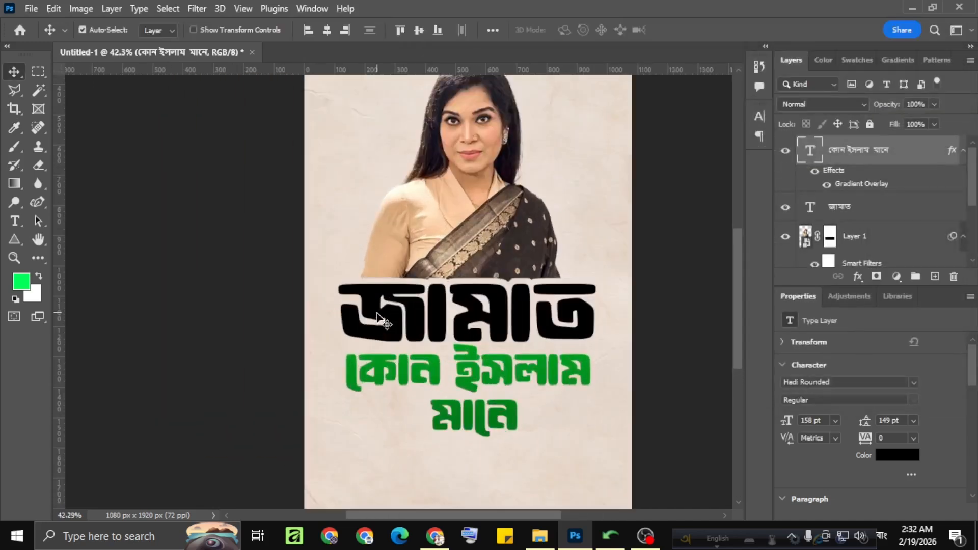
scroll(380, 318, down, 2)
click(379, 316)
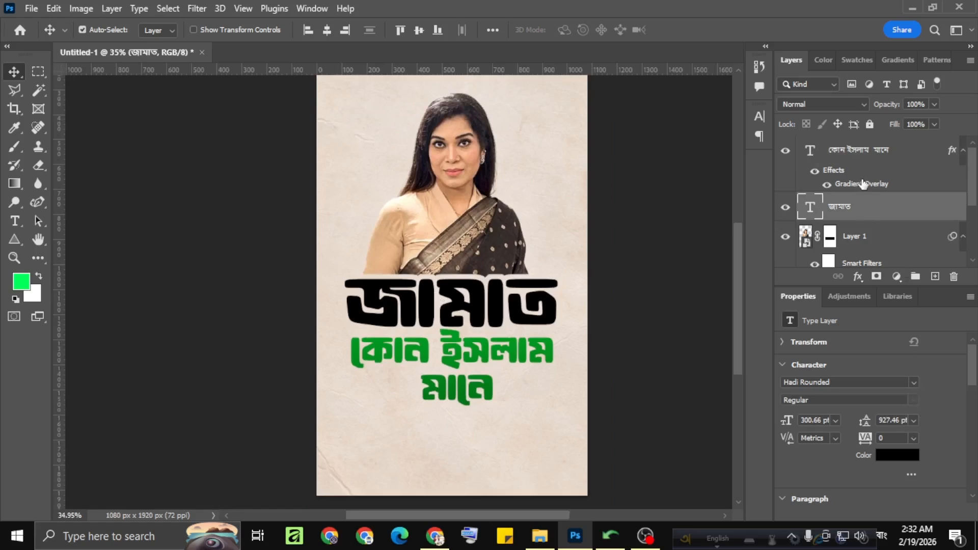
drag(863, 184, 864, 212)
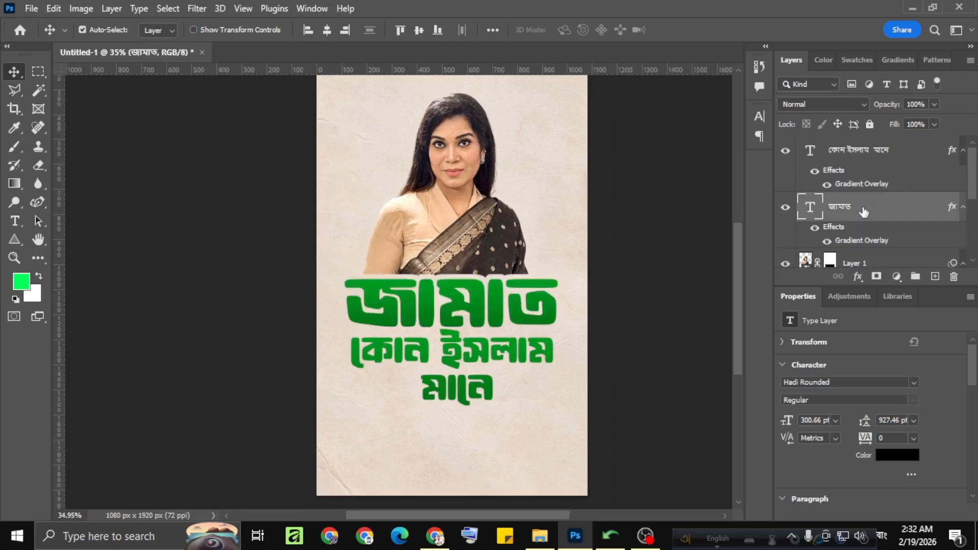
Set the starting colour stop of the "জামাত" layer's overlay gradient to dark brown #342f2a, sampled from the saree.
double_click(855, 241)
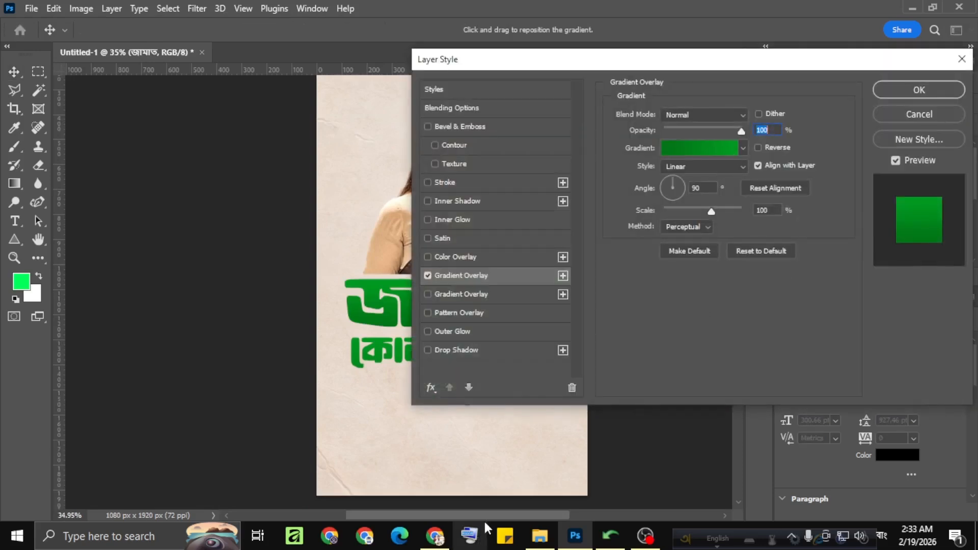
drag(501, 515, 545, 515)
click(707, 152)
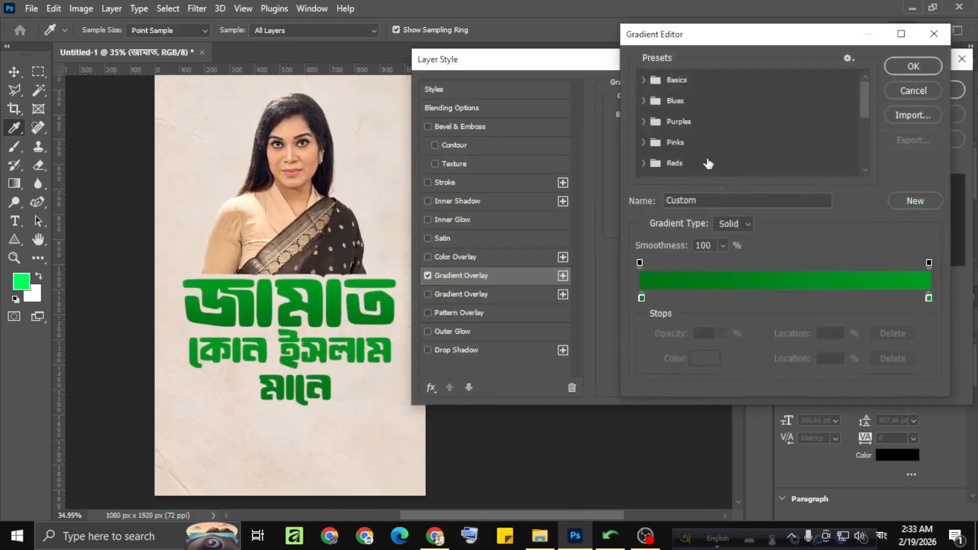
click(642, 297)
click(705, 358)
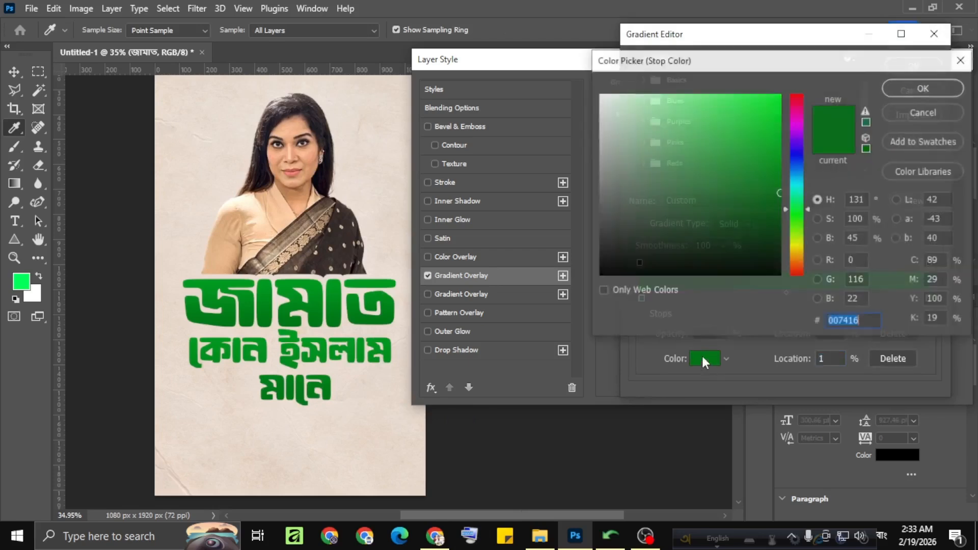
click(338, 222)
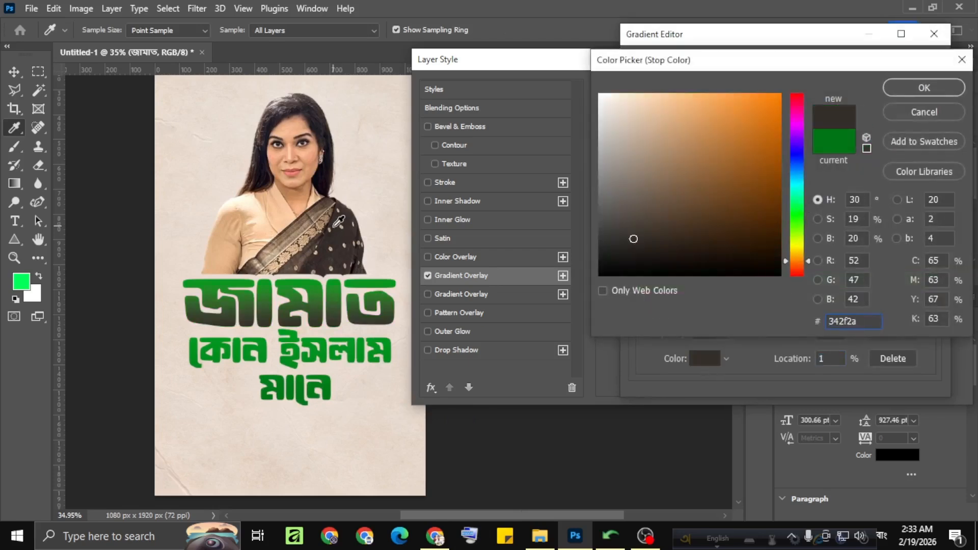
click(919, 96)
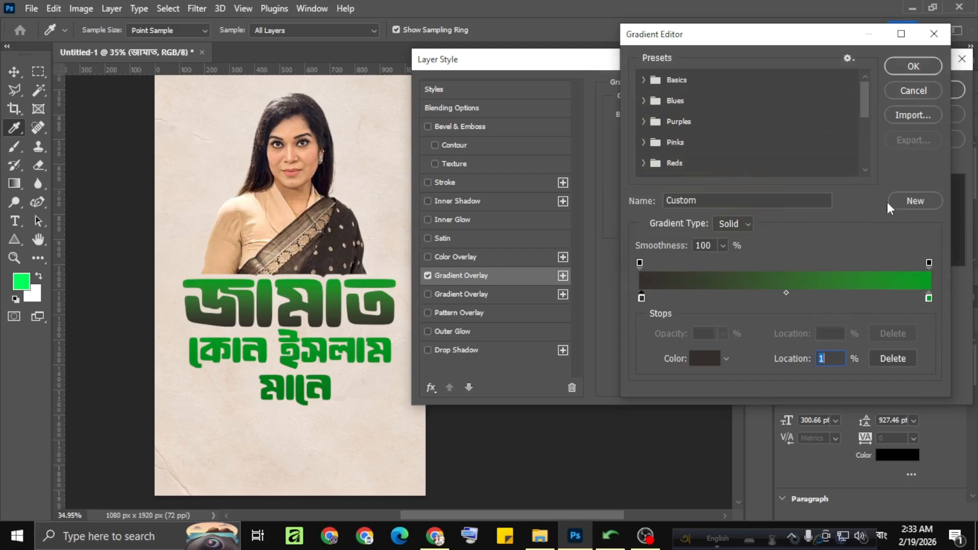
Set the gradient's end colour stop to dark brown #372a1b, sampled from the saree, and apply the Gradient Overlay to "জামাত".
double_click(929, 298)
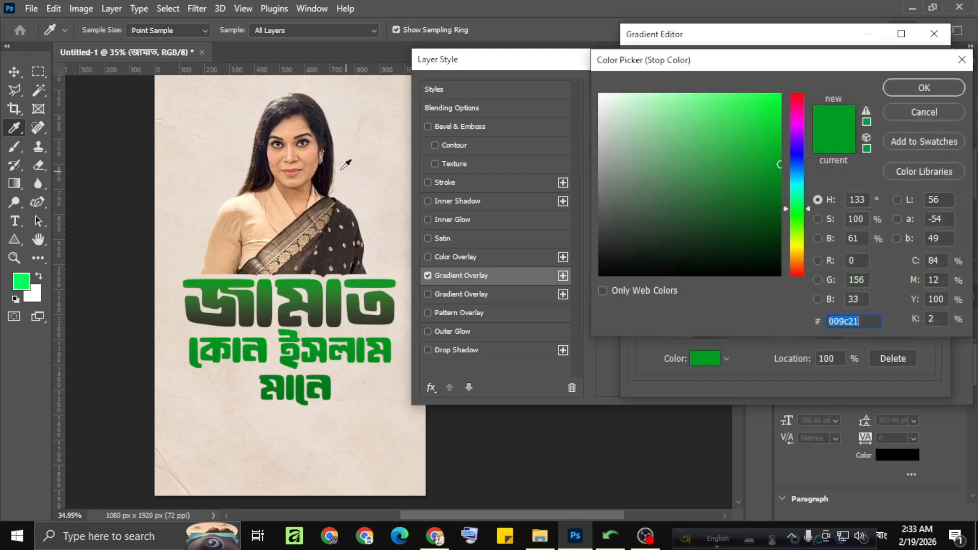
click(306, 156)
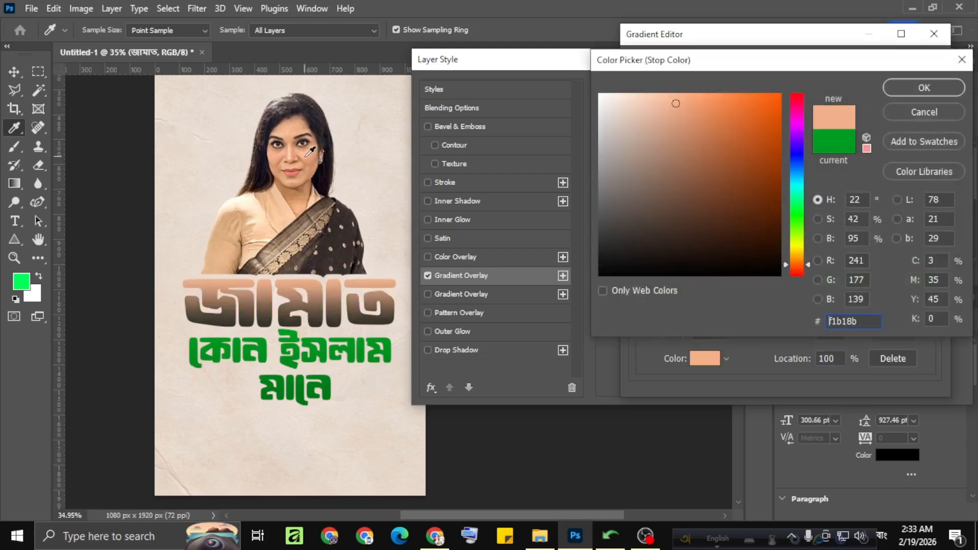
click(306, 201)
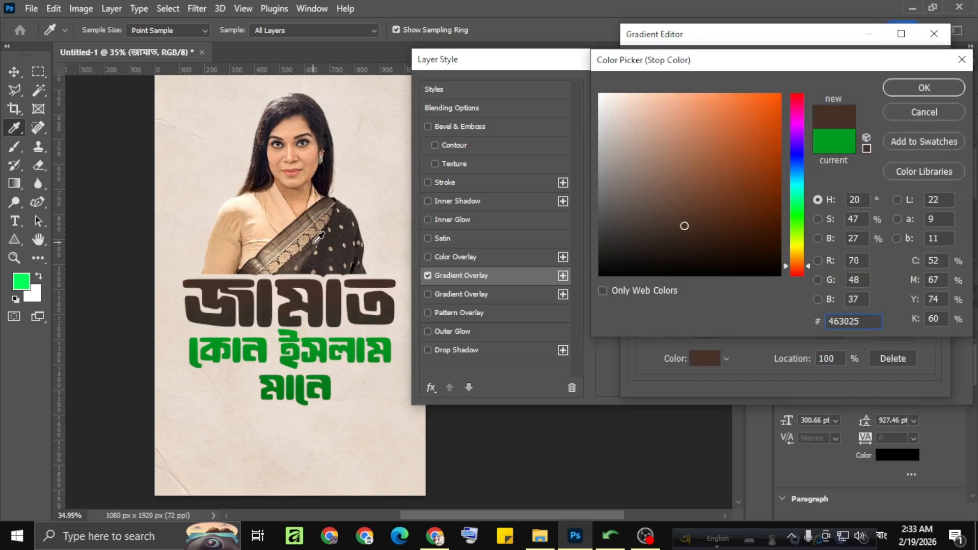
click(316, 232)
click(323, 235)
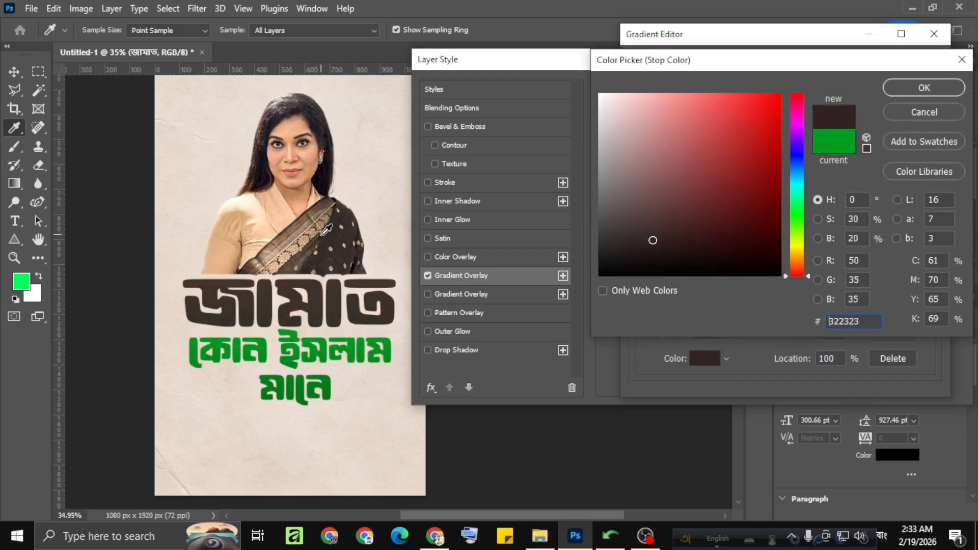
click(326, 236)
click(308, 232)
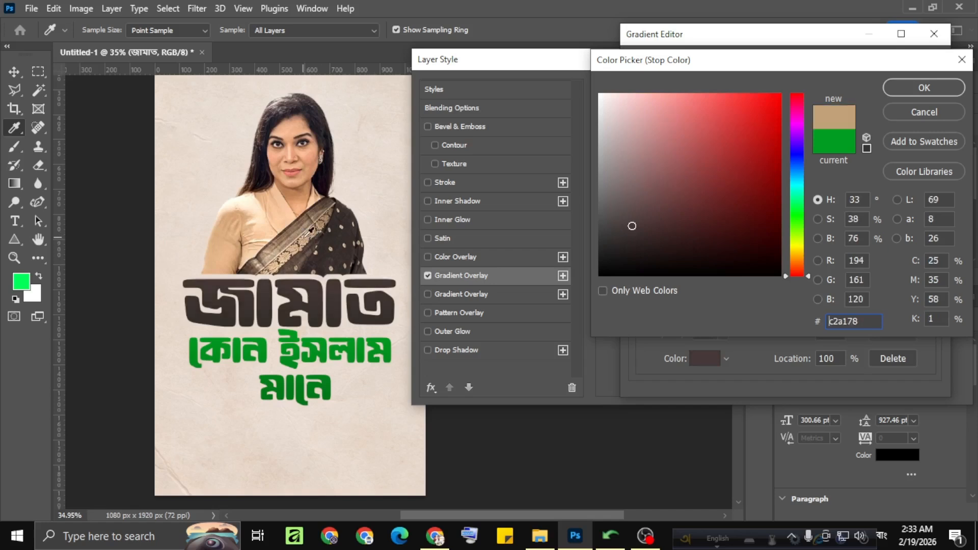
click(312, 228)
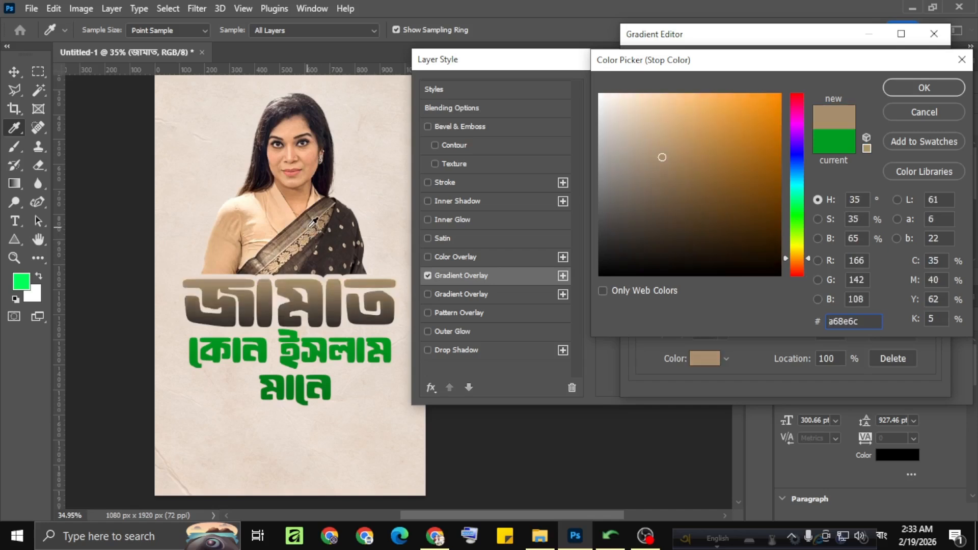
click(313, 223)
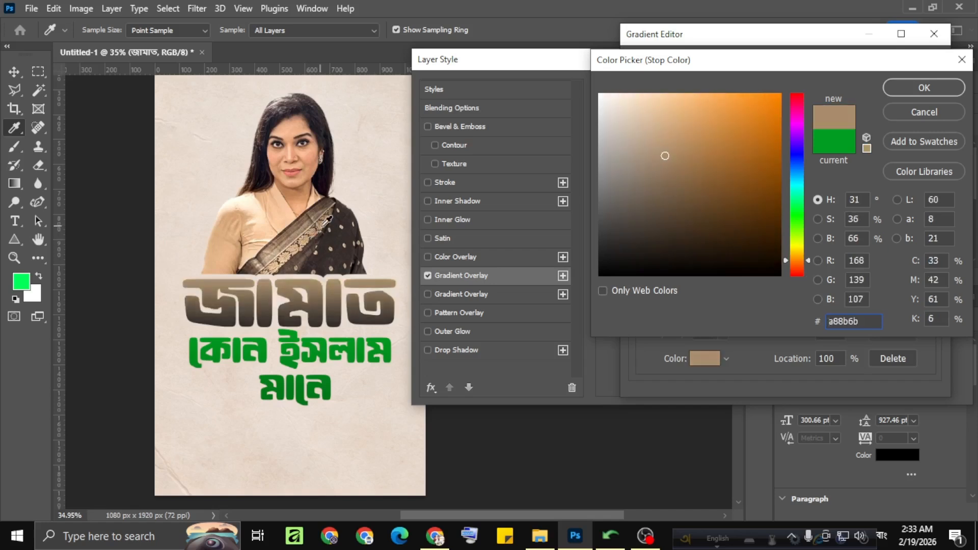
click(326, 224)
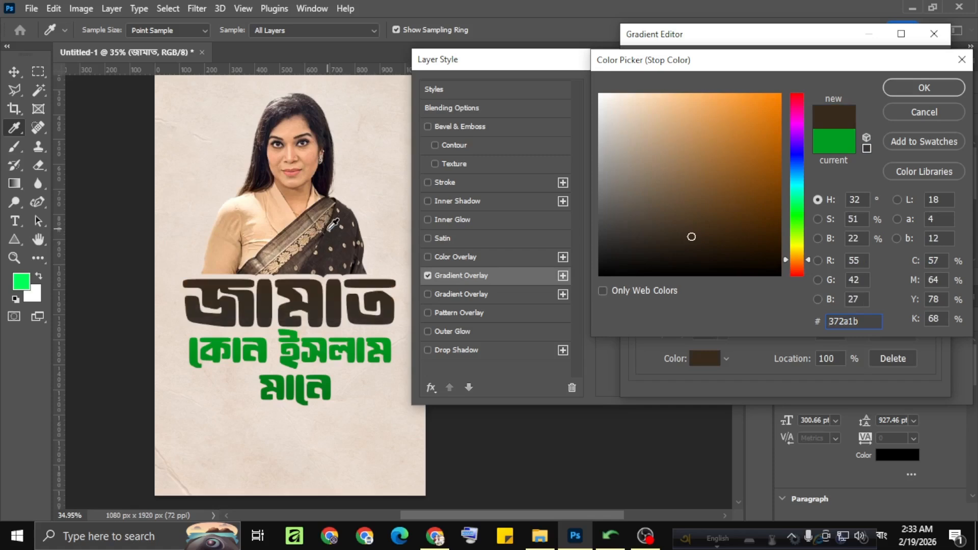
click(915, 85)
click(911, 65)
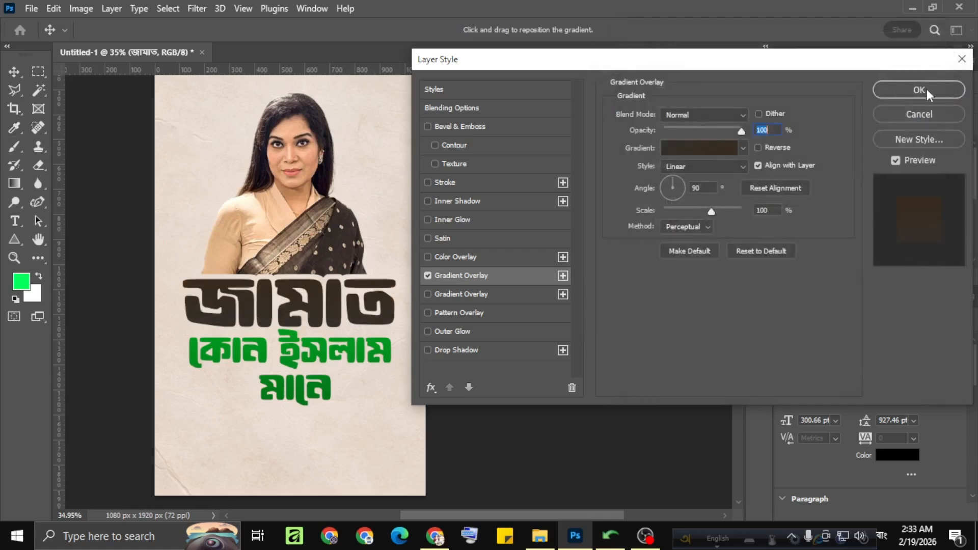
click(923, 88)
scroll(173, 274, down, 2)
drag(192, 273, 331, 280)
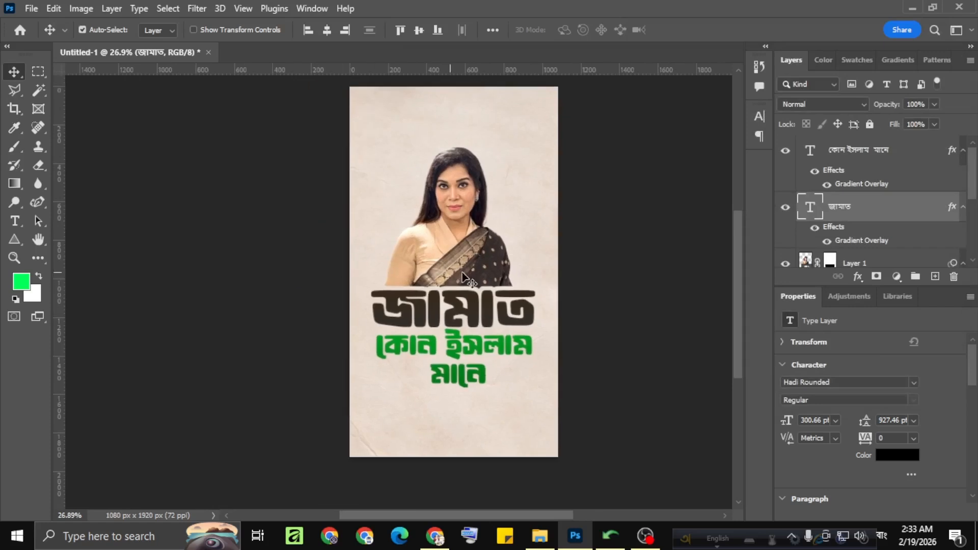
scroll(482, 274, down, 1)
scroll(484, 275, up, 1)
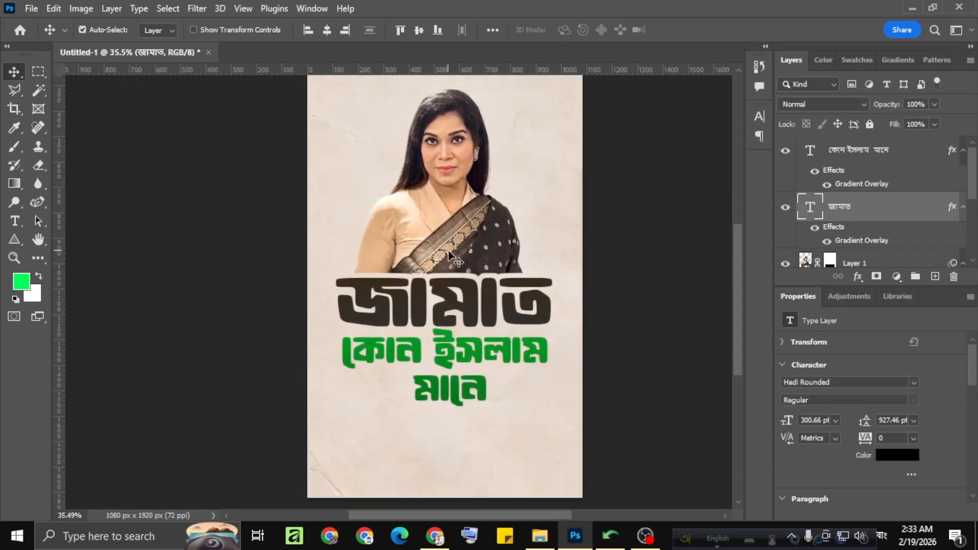
scroll(449, 255, down, 1)
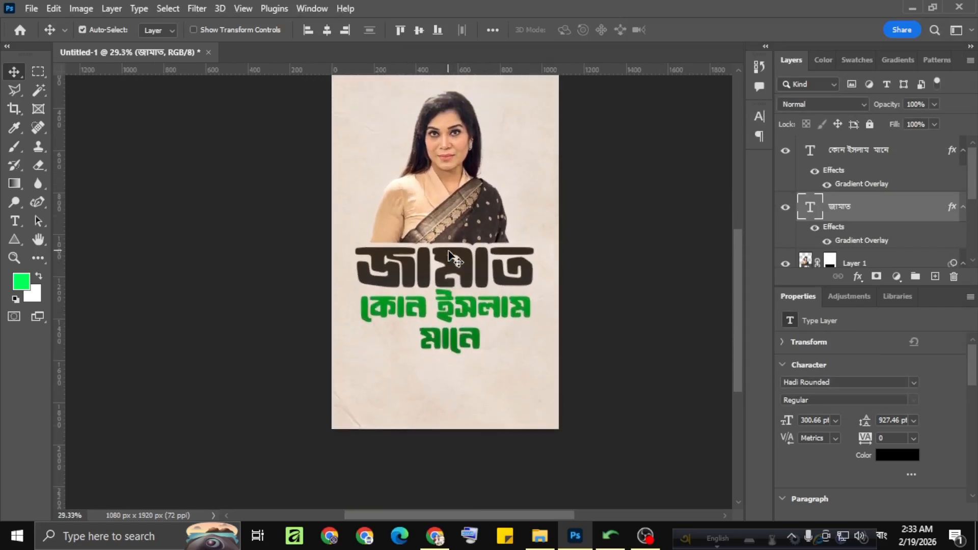
scroll(449, 251, up, 4)
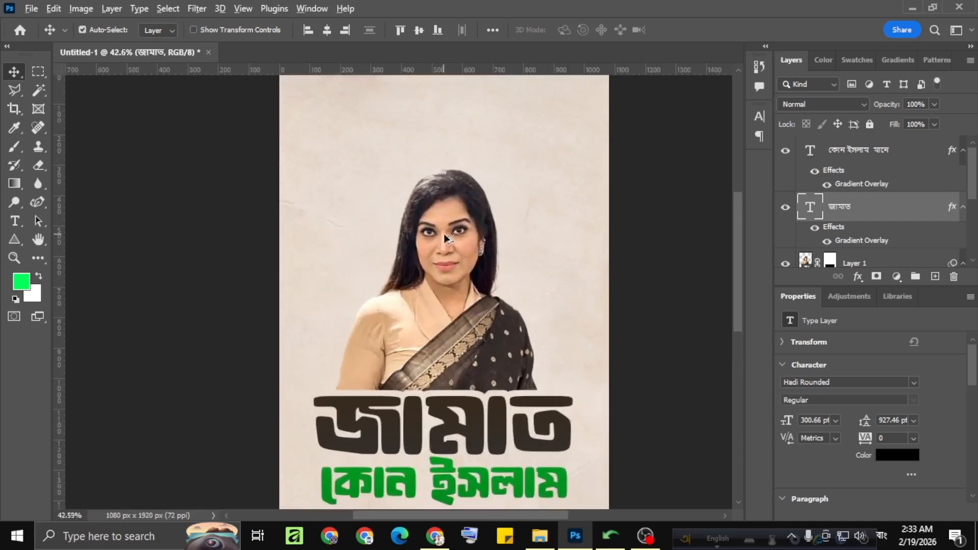
scroll(454, 170, down, 4)
Switch to the browser's image search to get a white turban picture and paste it into the poster above the "জামাত" layer.
click(435, 536)
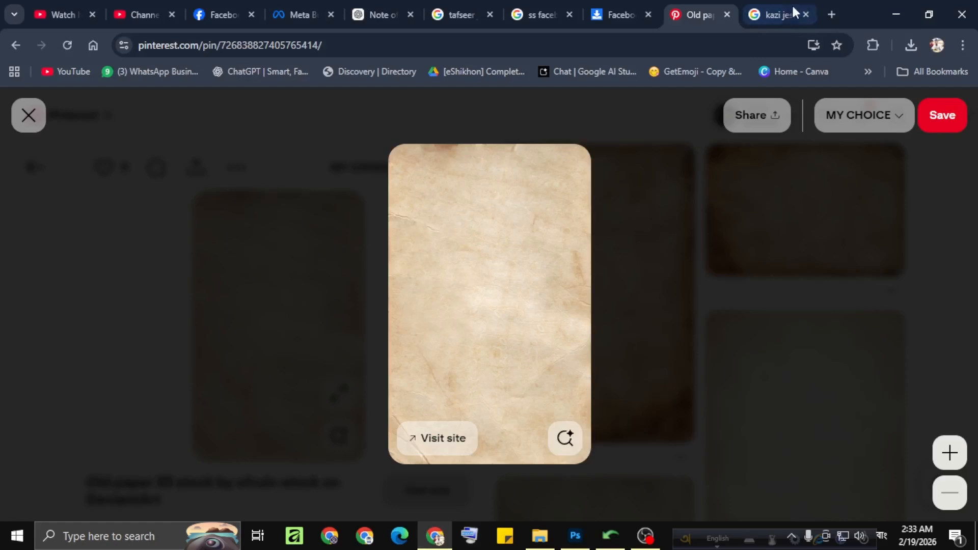
click(779, 15)
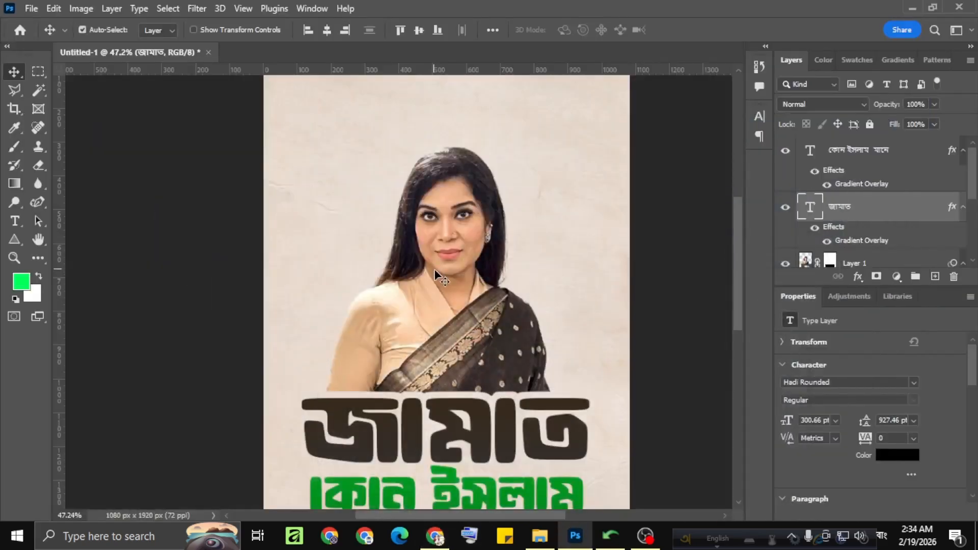
key(ctrl+v)
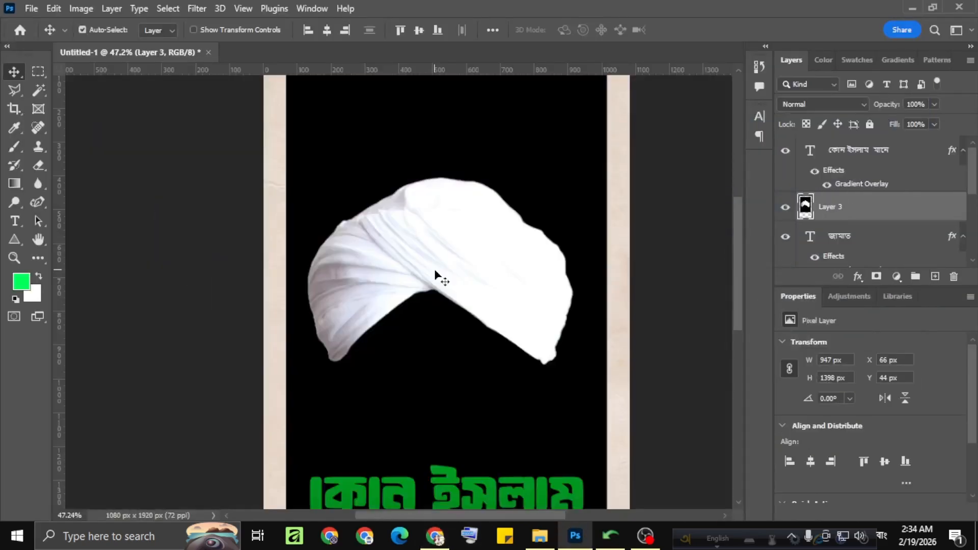
Select the turban picture's black background with the Magic Wand and hide it with an inverted layer mask.
click(39, 91)
click(445, 148)
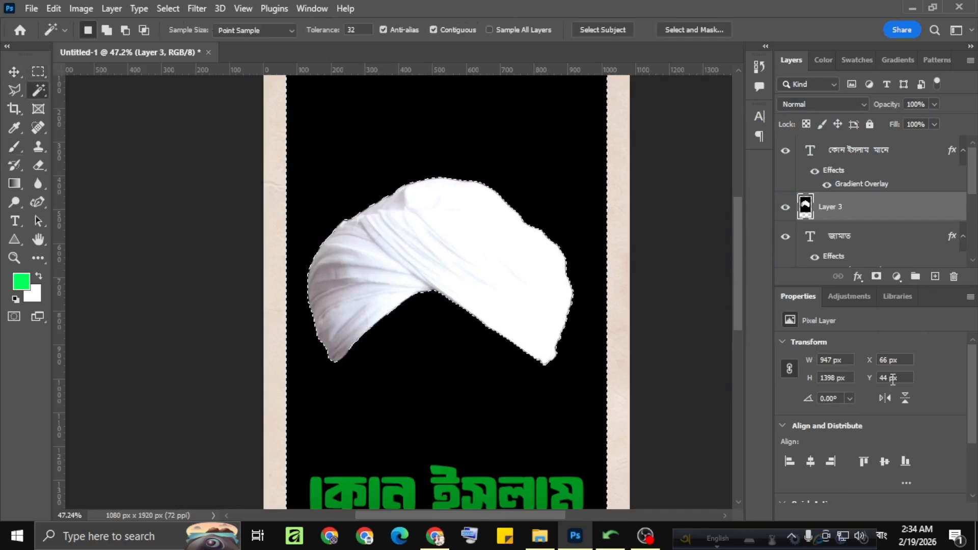
click(876, 276)
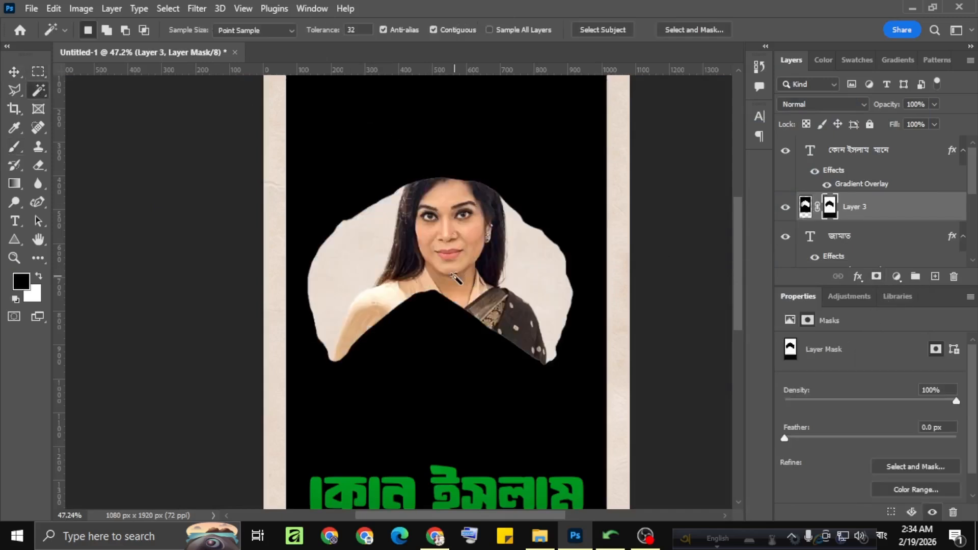
key(ctrl+i)
scroll(455, 278, up, 1)
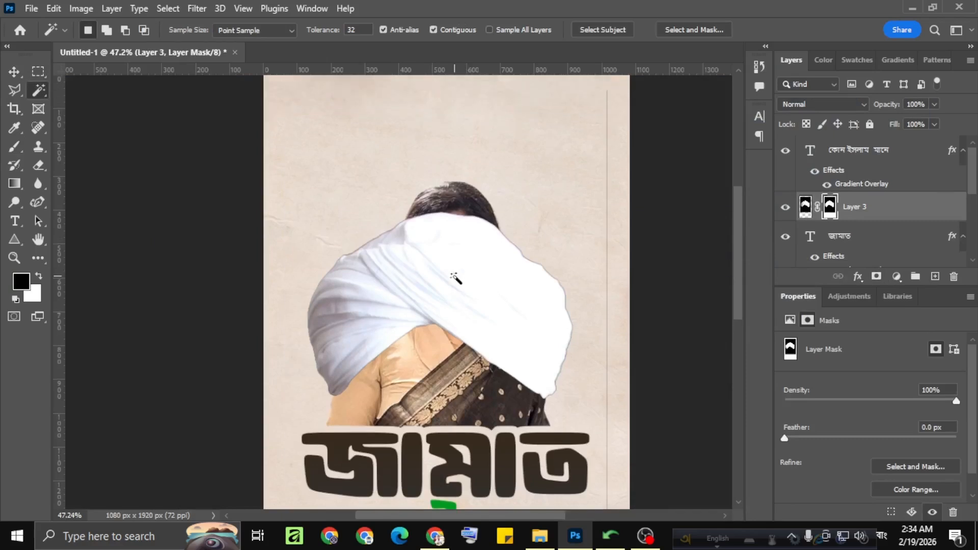
Move the masked turban onto the woman's head and scale it down proportionally to about 42%.
click(15, 72)
drag(470, 268, 482, 192)
scroll(482, 191, up, 1)
scroll(481, 190, up, 2)
key(ctrl+t)
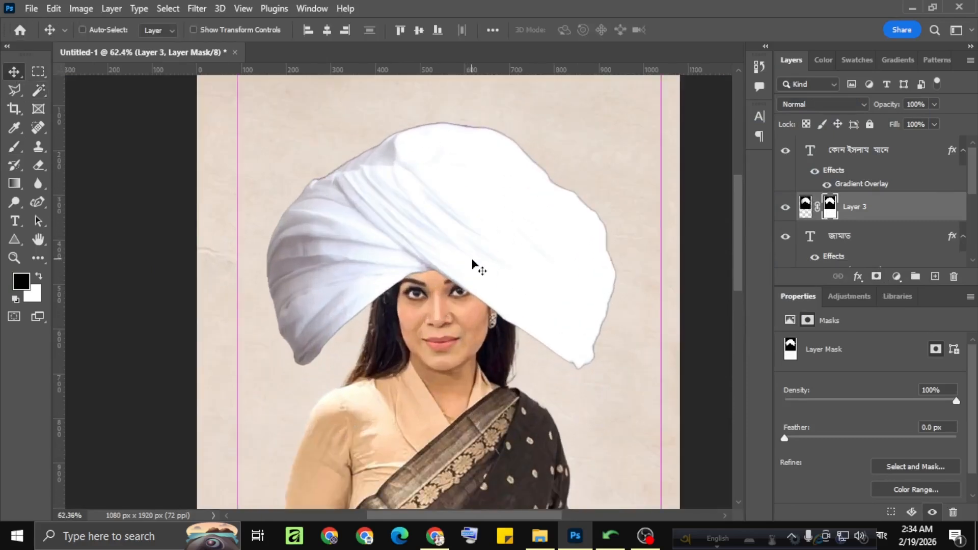
drag(236, 281, 364, 261)
drag(431, 261, 437, 242)
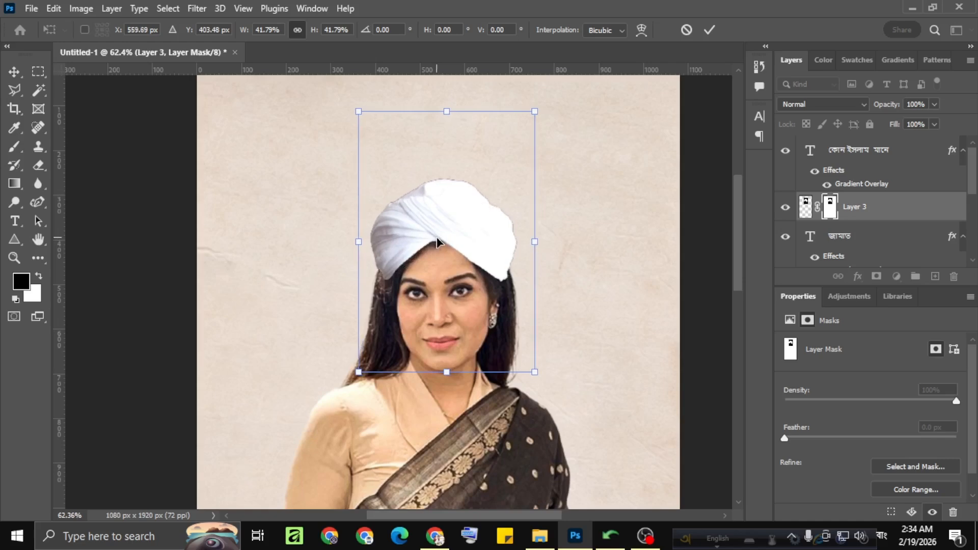
Try to distort the turban by reshaping its two lower corners around the woman's head.
scroll(437, 238, down, 3)
scroll(437, 238, up, 4)
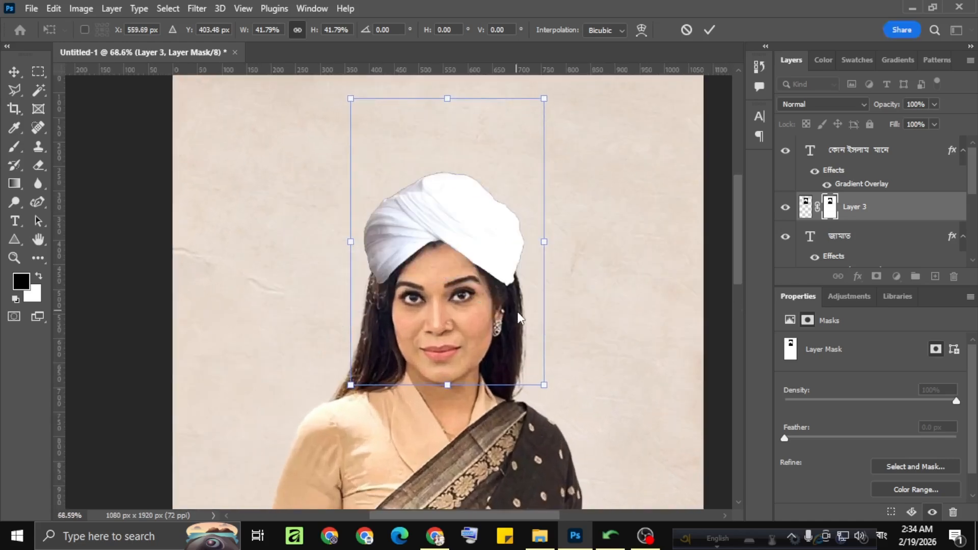
mouse_move(544, 386)
mouse_down()
mouse_move(559, 393)
mouse_move(535, 327)
mouse_move(577, 354)
mouse_move(550, 378)
mouse_up()
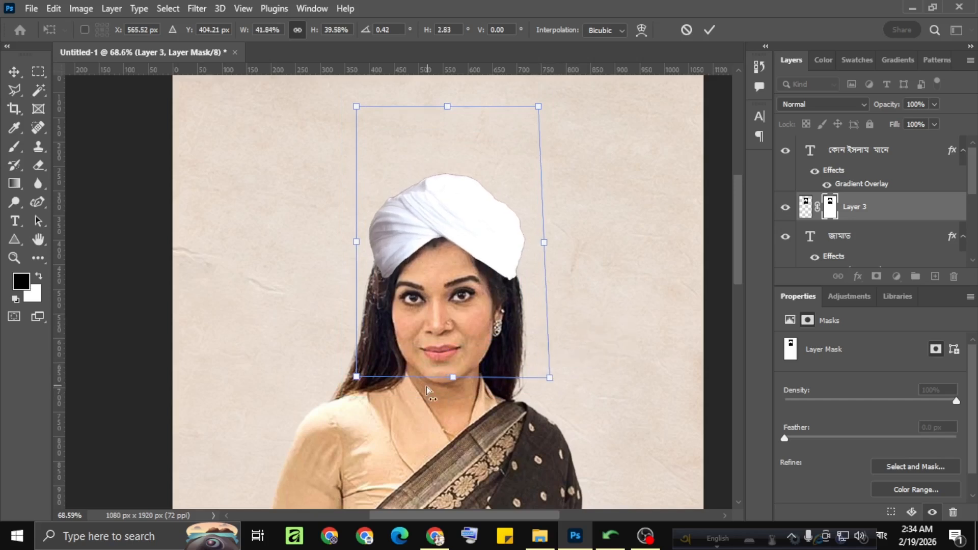
drag(356, 382, 335, 386)
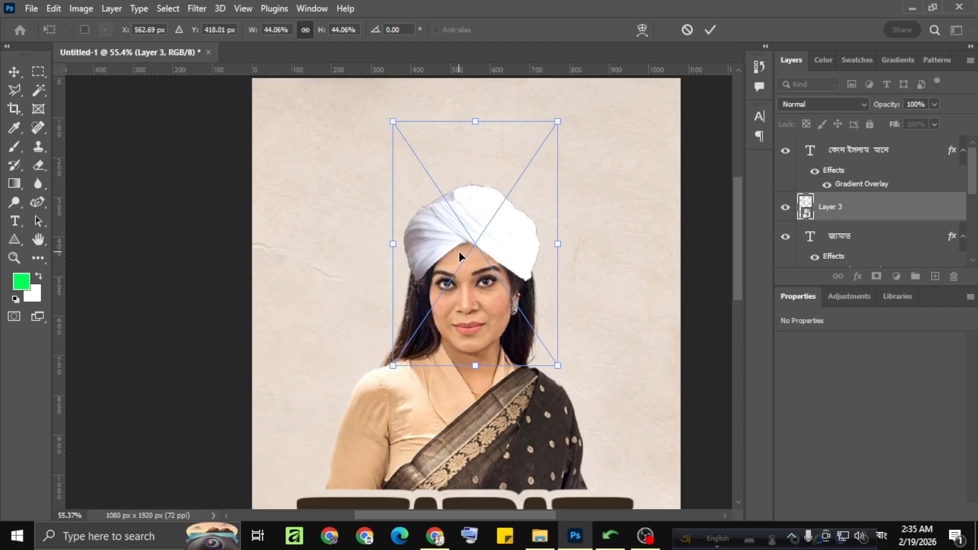
Apply a Perspective transform to the turban smart object, flaring its lower corners outward and tilting it slightly to fit the woman's head.
right_click(462, 242)
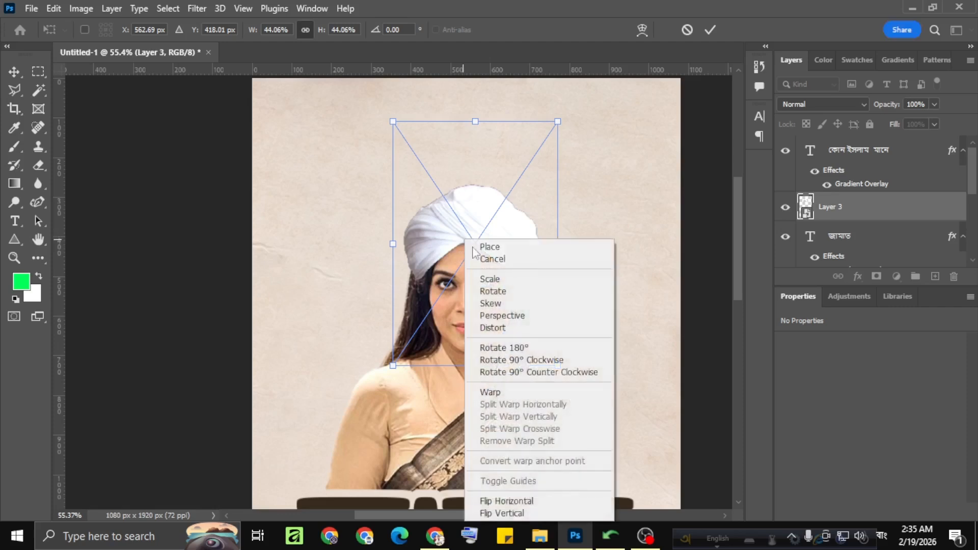
click(498, 313)
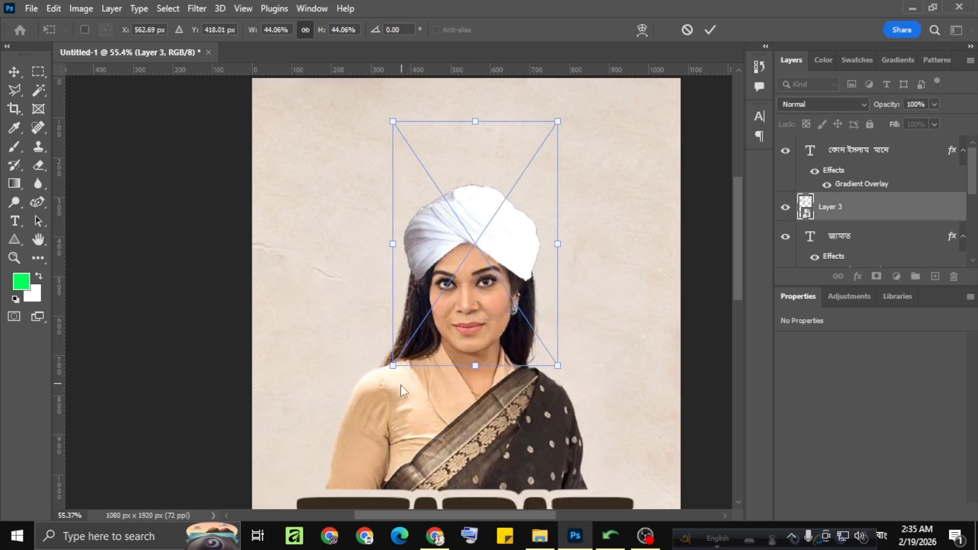
mouse_move(393, 367)
mouse_down()
mouse_move(382, 371)
mouse_move(383, 352)
mouse_up()
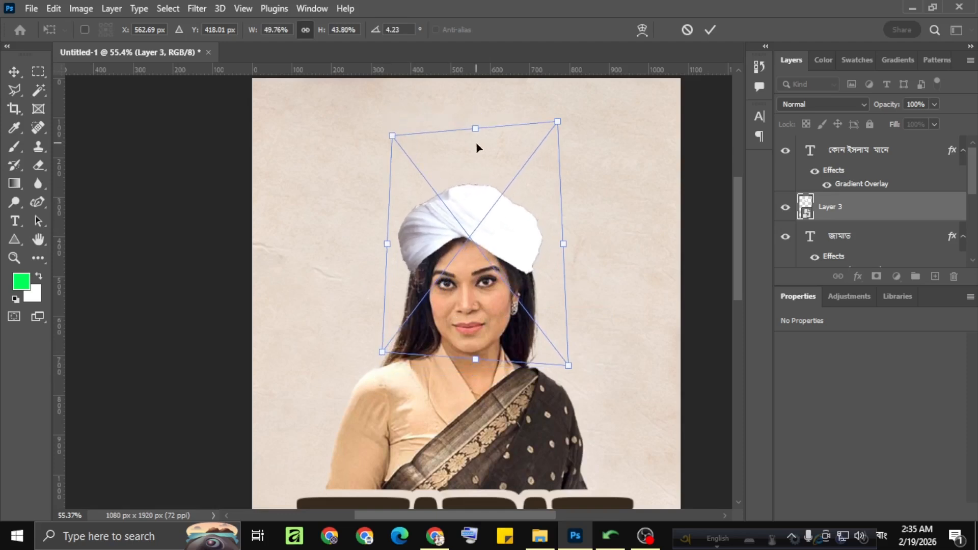
drag(480, 128, 483, 128)
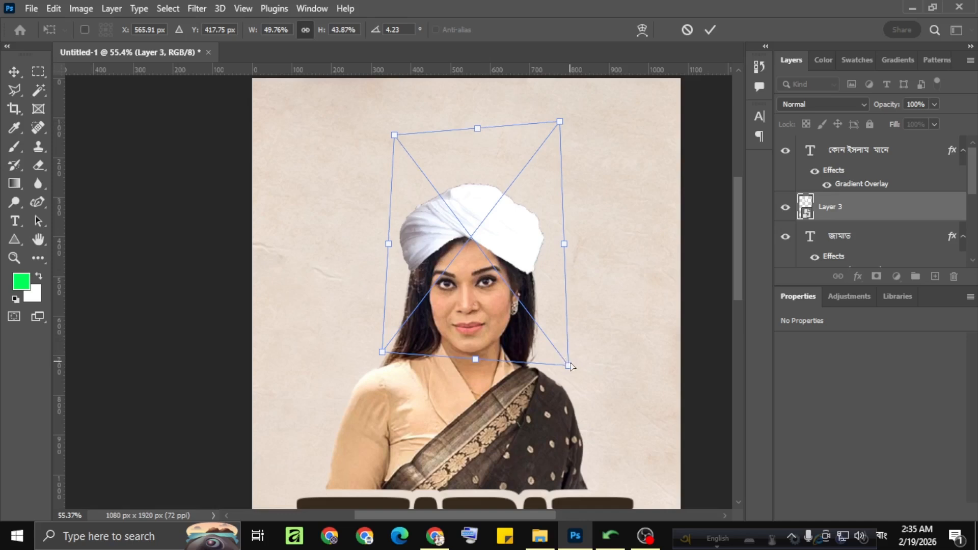
mouse_move(569, 365)
mouse_down()
mouse_move(580, 376)
mouse_move(594, 365)
mouse_move(595, 389)
mouse_move(571, 332)
mouse_move(545, 358)
mouse_move(556, 357)
mouse_move(552, 363)
mouse_up()
drag(401, 356, 392, 359)
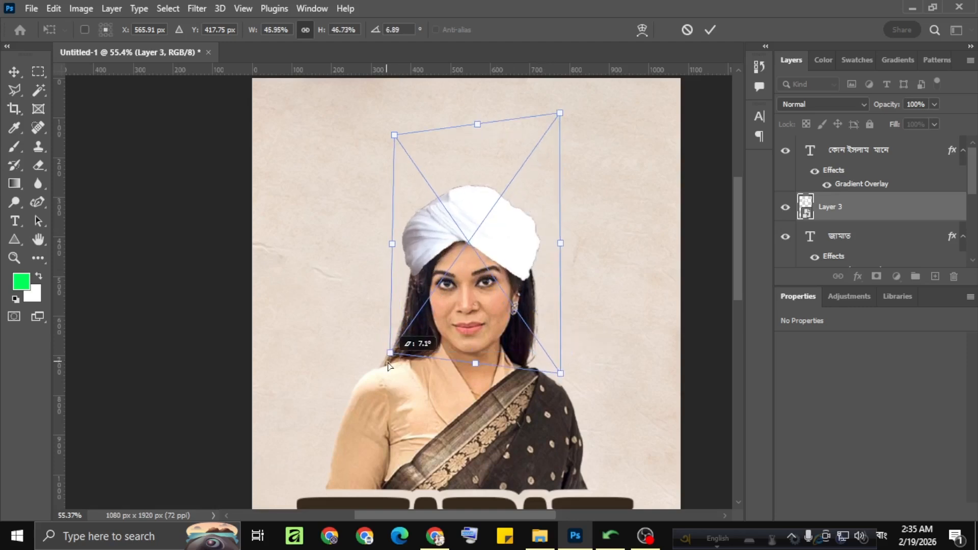
drag(560, 374, 570, 376)
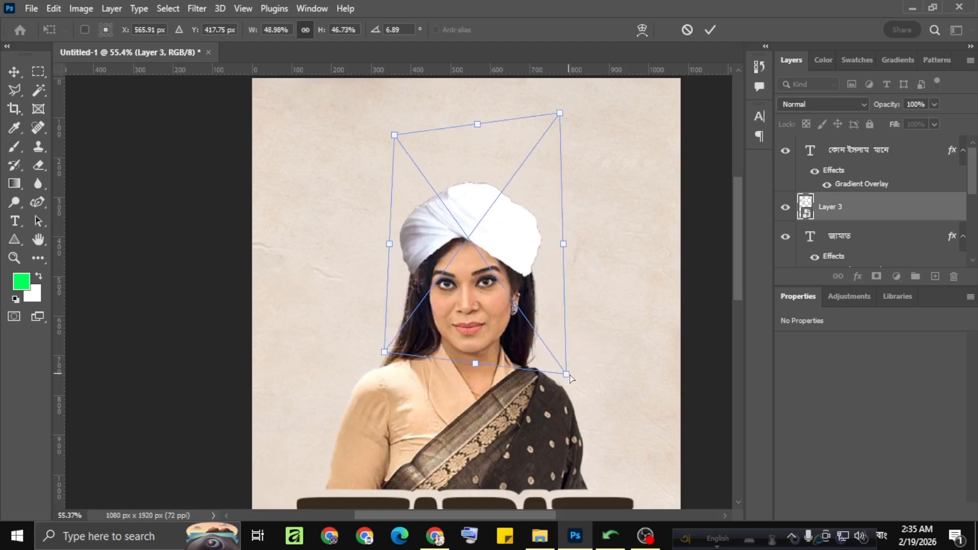
drag(431, 240, 433, 243)
click(710, 29)
Transform the turban again, pulling its upper corners inward and making it taller, about 361 x 320 px.
scroll(482, 236, down, 1)
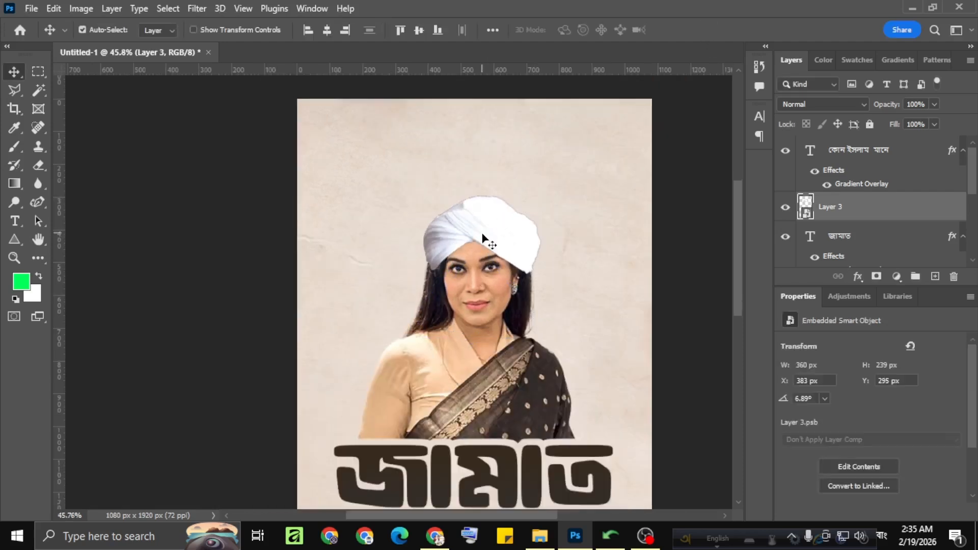
scroll(483, 237, up, 5)
scroll(556, 275, down, 5)
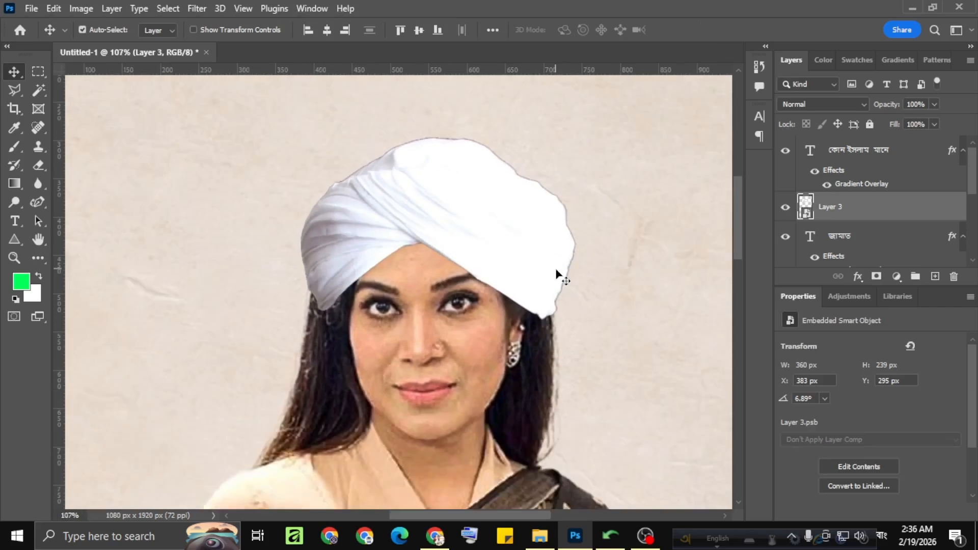
scroll(452, 235, up, 2)
key(ctrl+t)
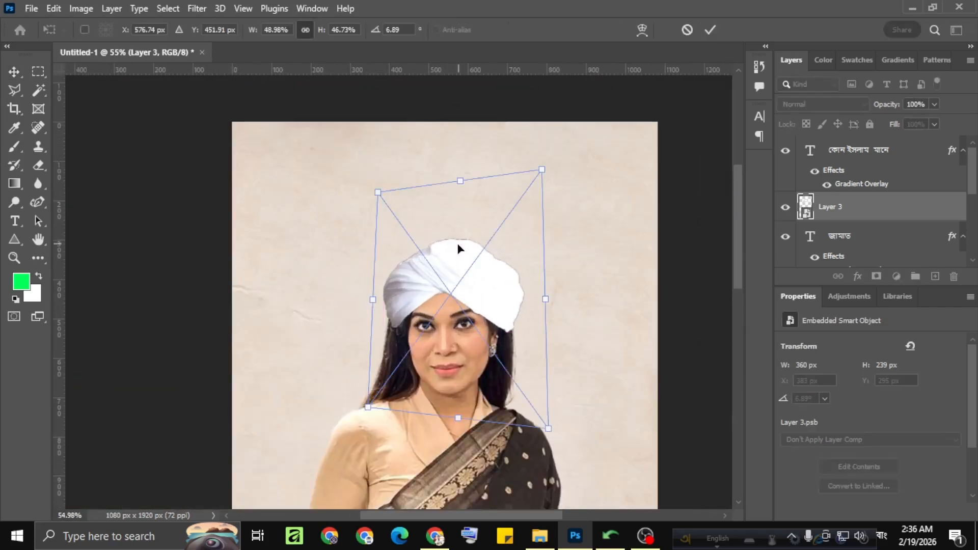
drag(541, 170, 512, 185)
mouse_move(379, 193)
mouse_down()
mouse_move(396, 201)
mouse_move(382, 196)
mouse_up()
key(Return)
Move the turban layer below the "জামাত" text layer and add a new empty layer directly above the woman's portrait layer.
scroll(489, 257, up, 3)
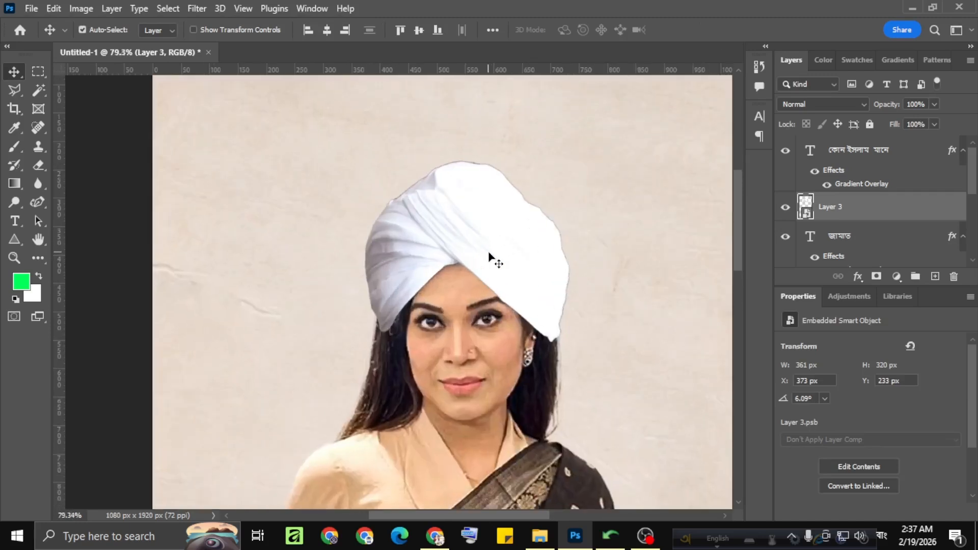
scroll(860, 213, down, 2)
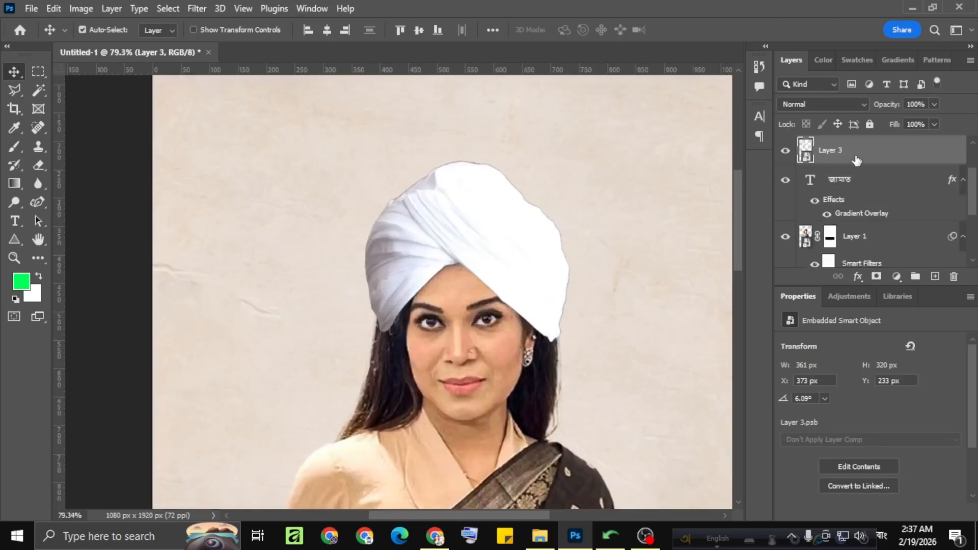
drag(857, 160, 868, 194)
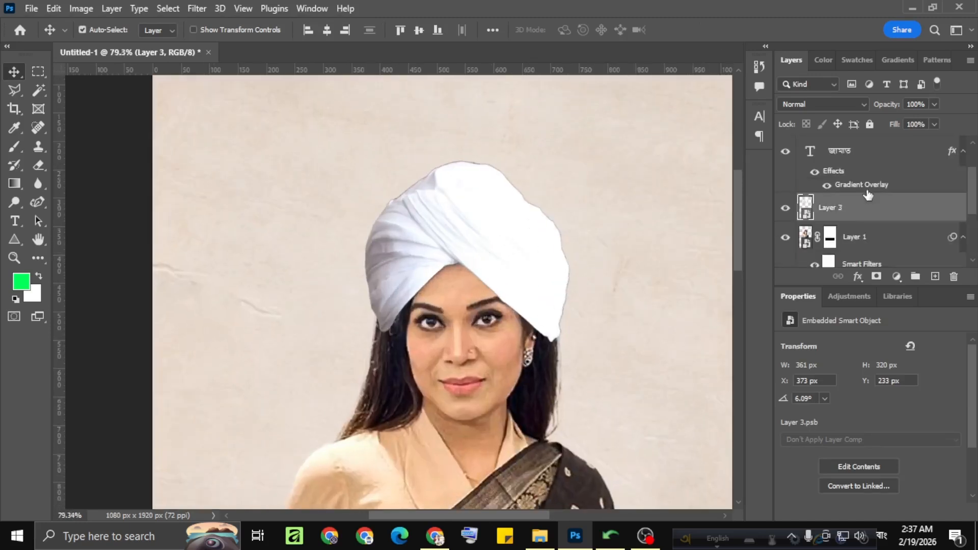
click(869, 246)
click(934, 277)
Choose a soft 100 px brush preset with 21% opacity and 31% flow, and reset the painting colours to black and white.
scroll(620, 268, up, 1)
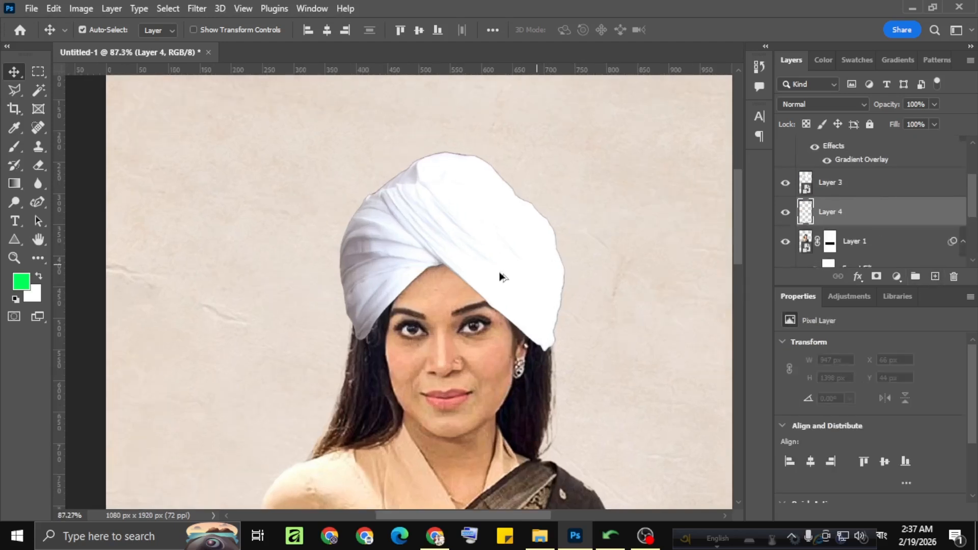
click(12, 147)
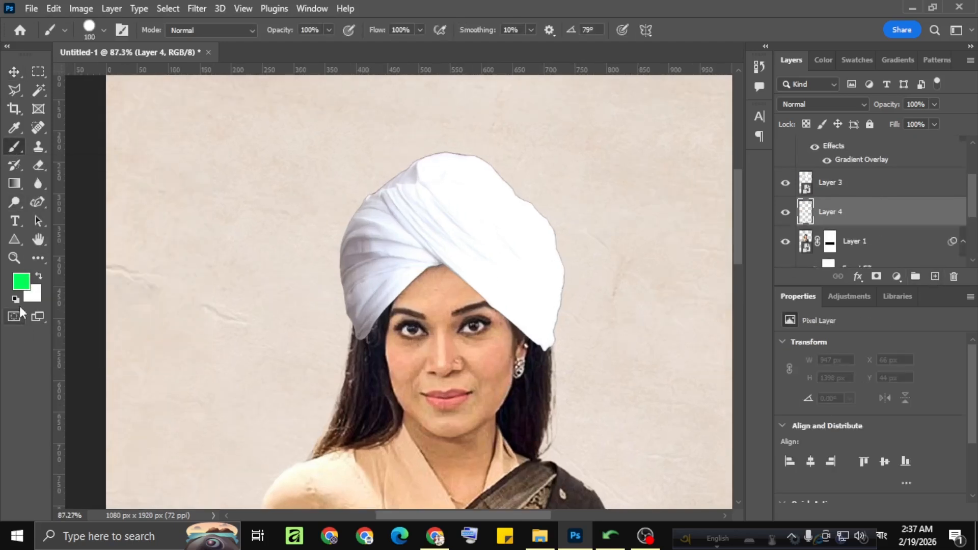
click(105, 30)
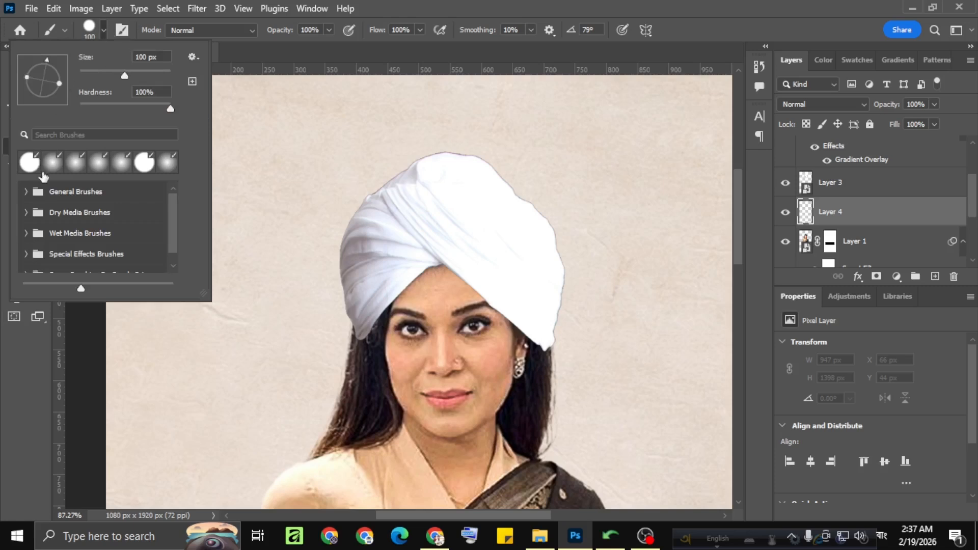
click(50, 161)
click(96, 27)
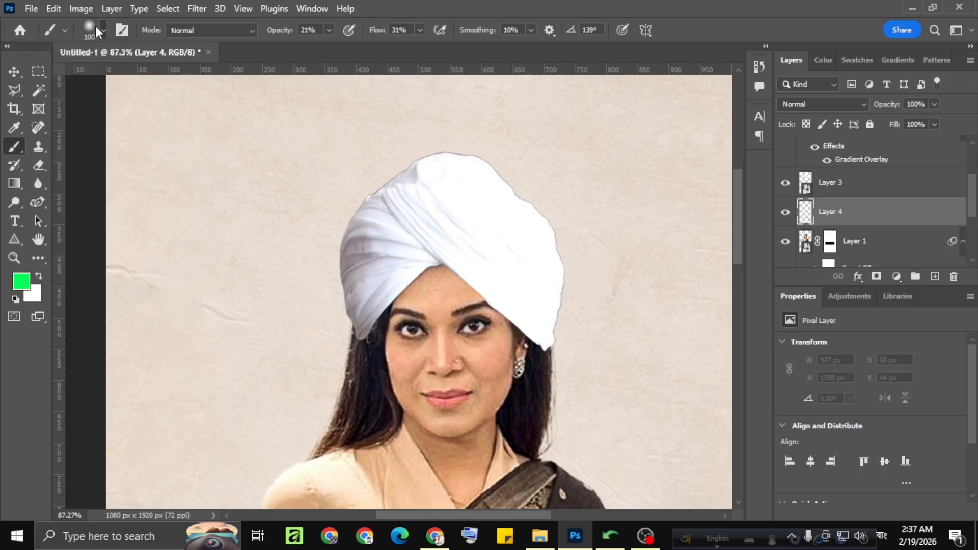
click(16, 301)
Paint a soft black shadow around the turban's lower edge on the new layer beneath it.
scroll(369, 292, up, 2)
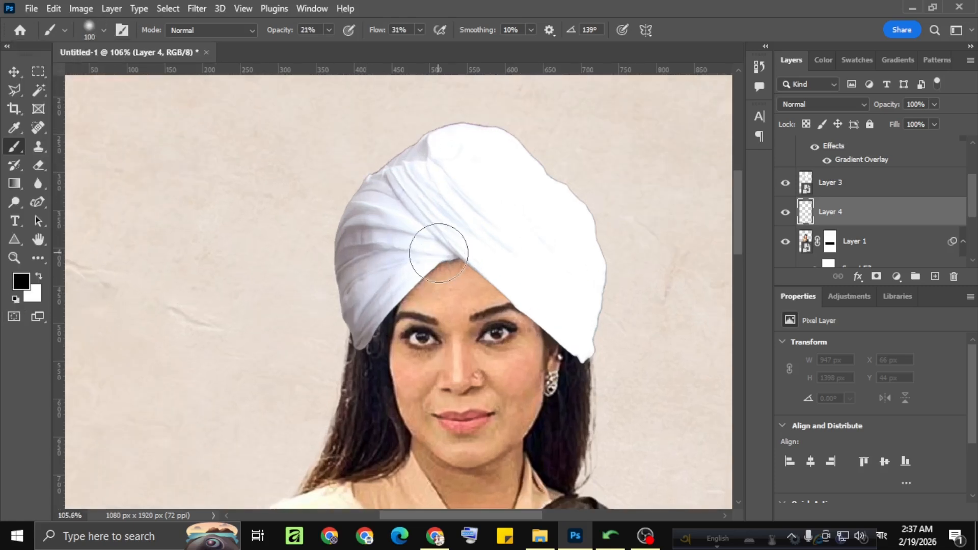
mouse_move(438, 254)
mouse_down()
mouse_move(408, 255)
mouse_move(349, 331)
mouse_move(384, 285)
mouse_move(448, 240)
mouse_move(533, 280)
mouse_move(535, 297)
mouse_move(580, 342)
mouse_move(484, 249)
mouse_move(534, 300)
mouse_move(600, 338)
mouse_move(447, 247)
mouse_move(322, 369)
mouse_move(359, 329)
mouse_up()
scroll(361, 326, down, 5)
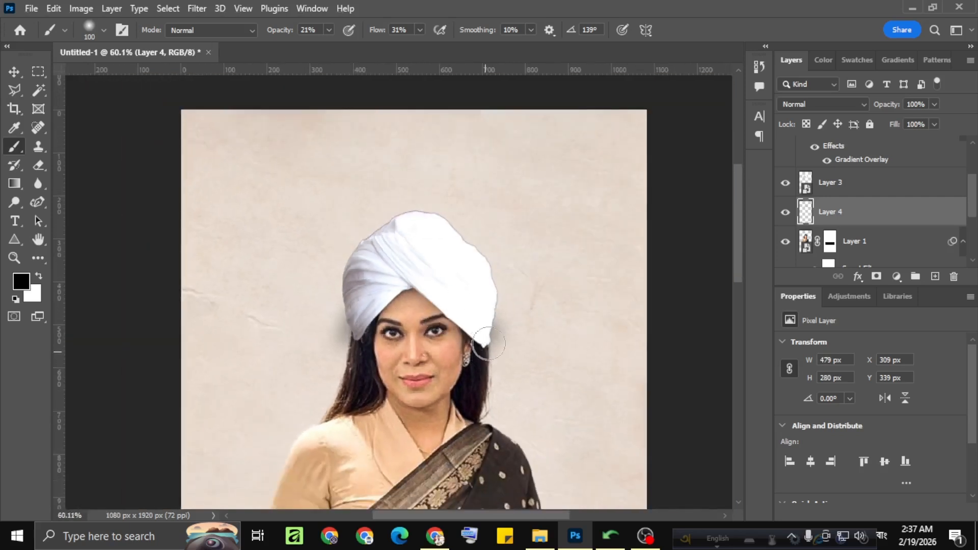
scroll(488, 344, down, 2)
scroll(498, 305, up, 4)
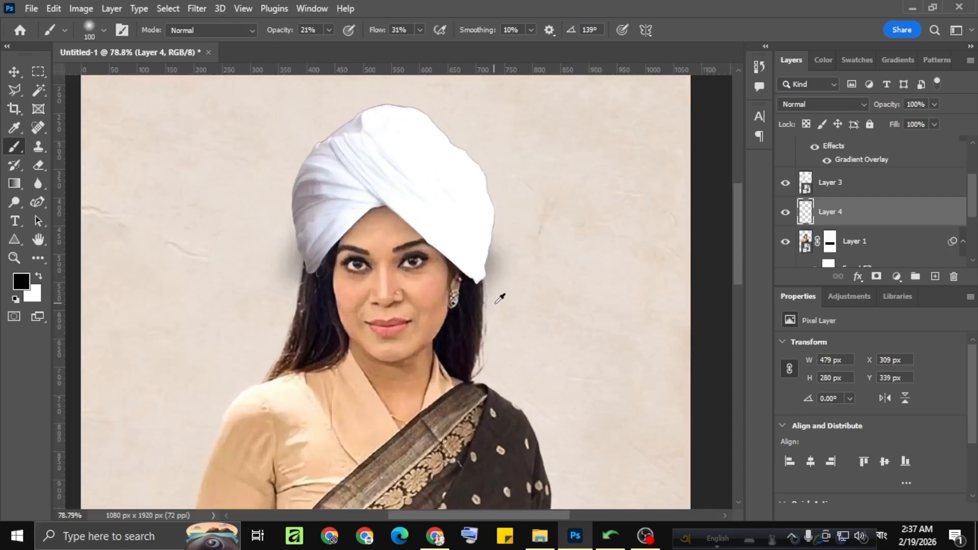
scroll(499, 298, down, 6)
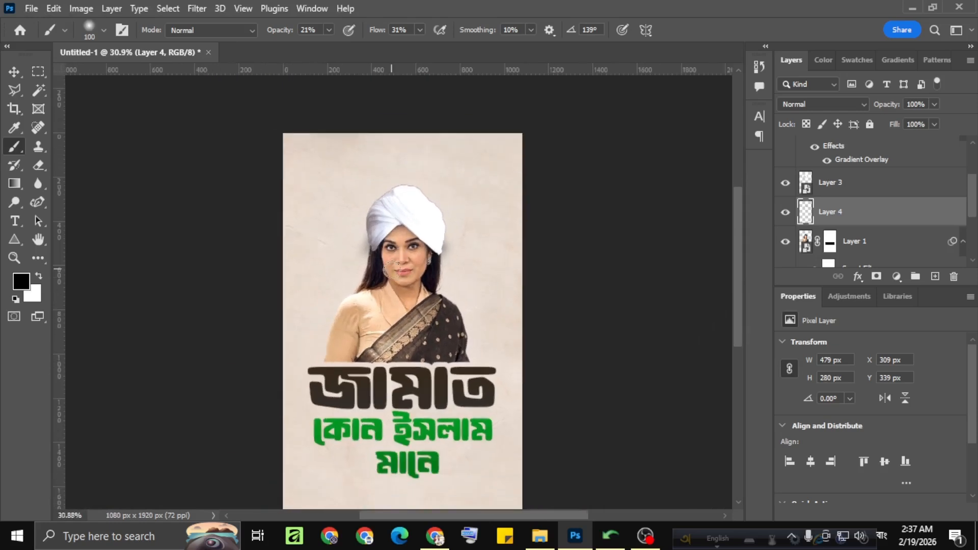
scroll(392, 269, up, 3)
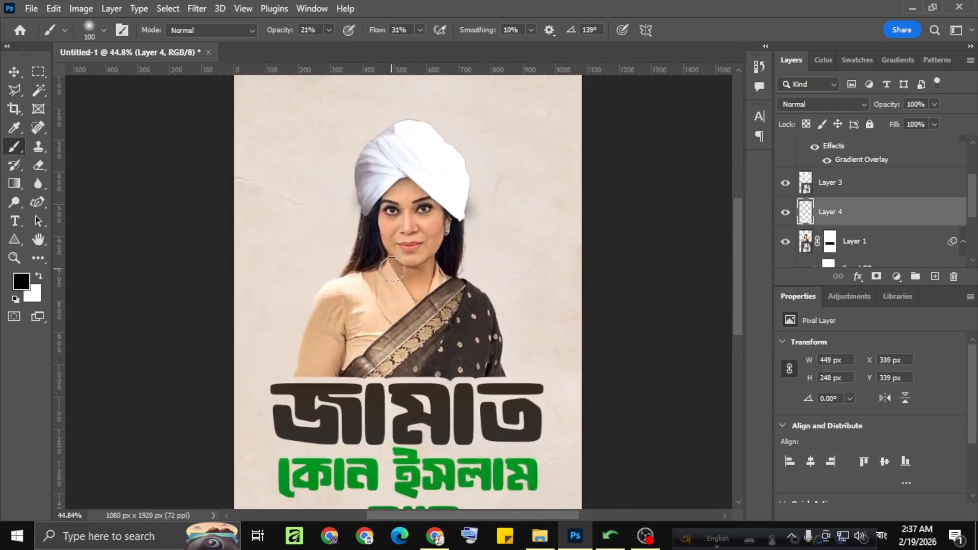
Add a layer mask to the turban layer and choose a hard round 100 px brush preset with 100% hardness and opacity.
scroll(465, 274, up, 8)
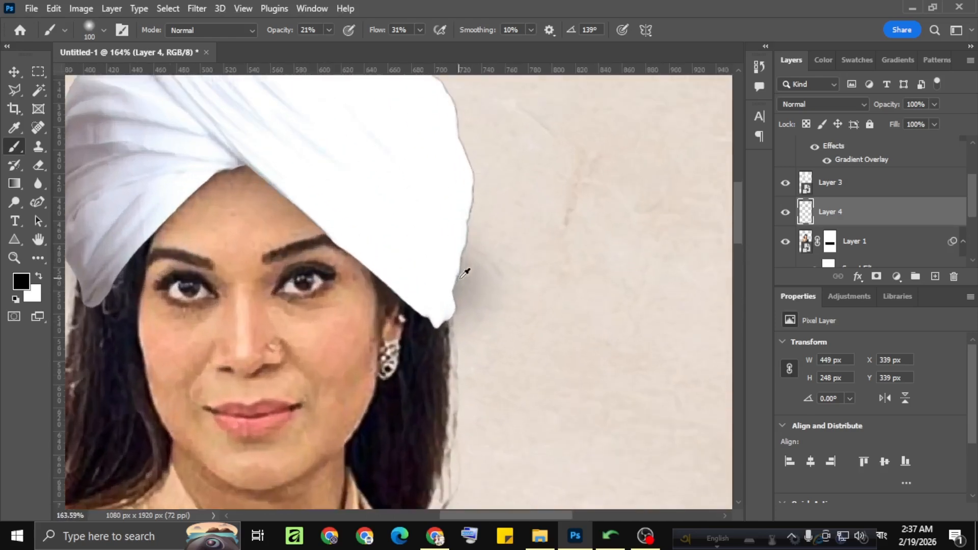
scroll(465, 274, up, 2)
click(843, 195)
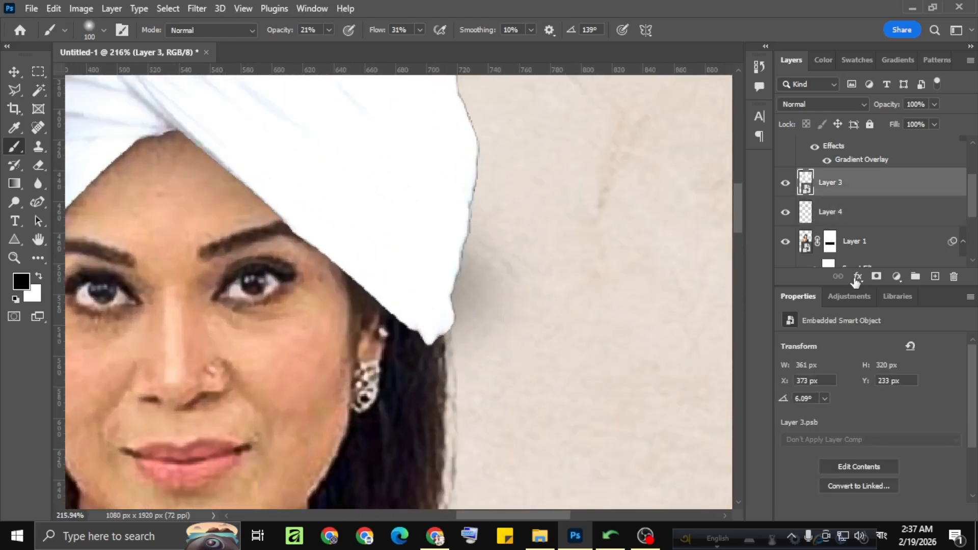
click(876, 276)
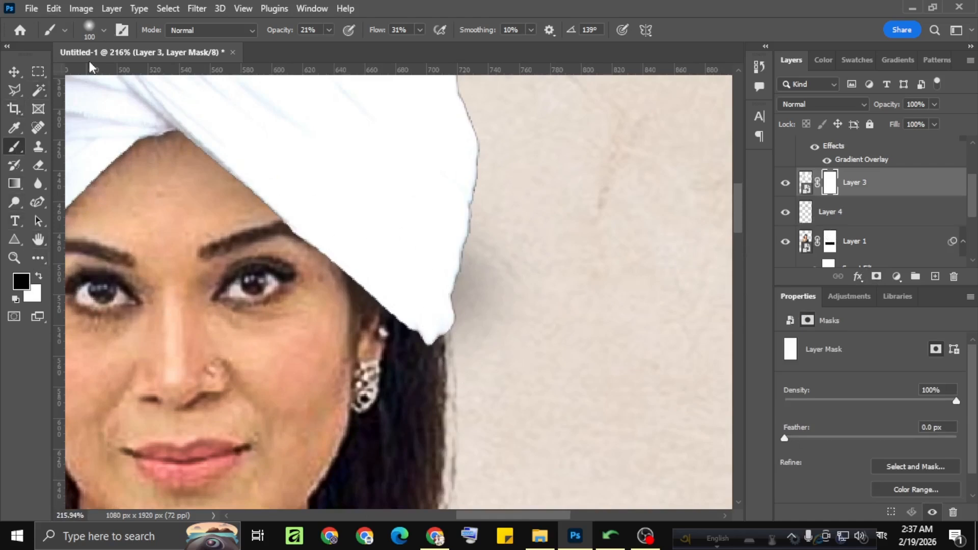
click(102, 29)
click(49, 173)
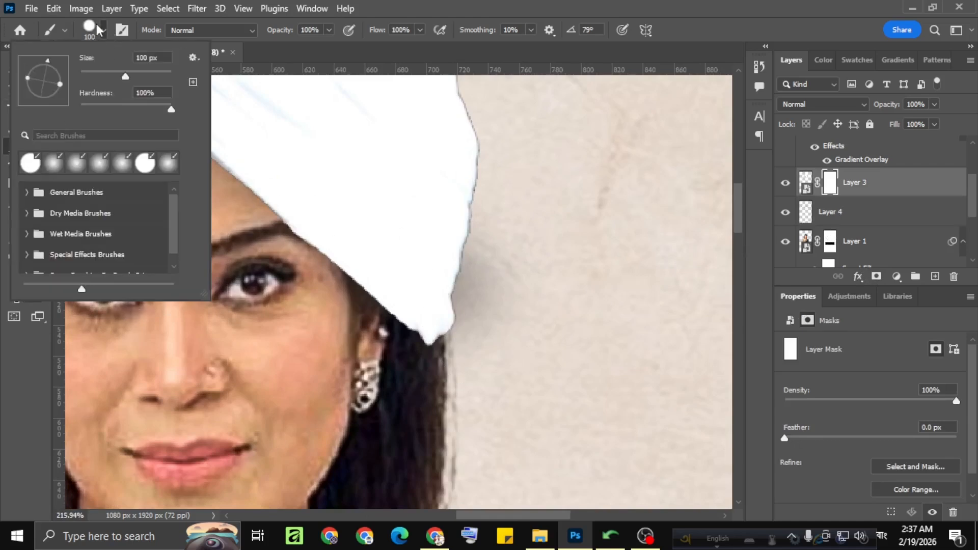
Reduce the brush to 35 px and paint black on the mask to smooth the turban's edge above the earring.
scroll(520, 316, up, 2)
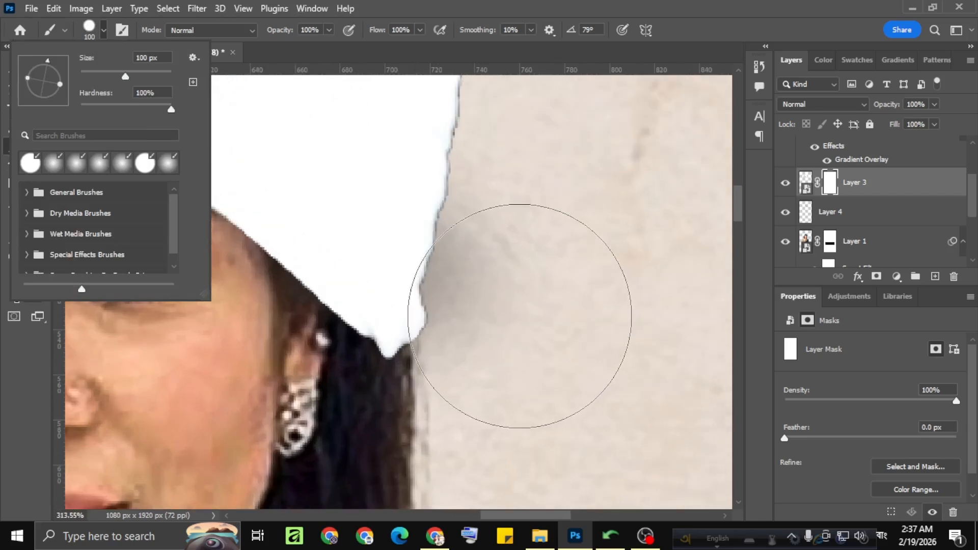
click(543, 313)
scroll(543, 312, down, 1)
scroll(543, 312, right, 2)
scroll(543, 312, right, 2)
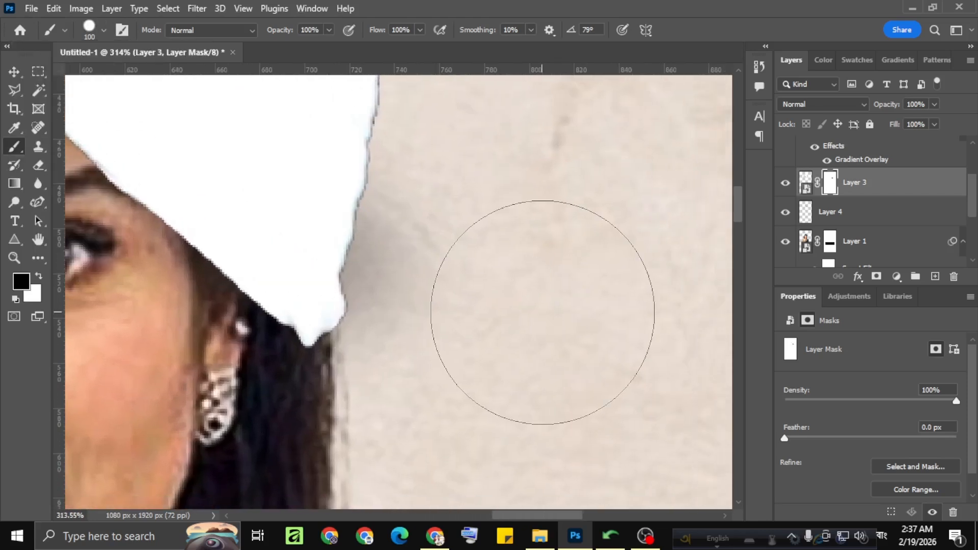
scroll(543, 313, down, 3)
key(bracketleft)
key(bracketleft)
key(bracketleft)
key(bracketleft)
key(bracketleft)
key(bracketleft)
key(bracketleft)
key(bracketleft)
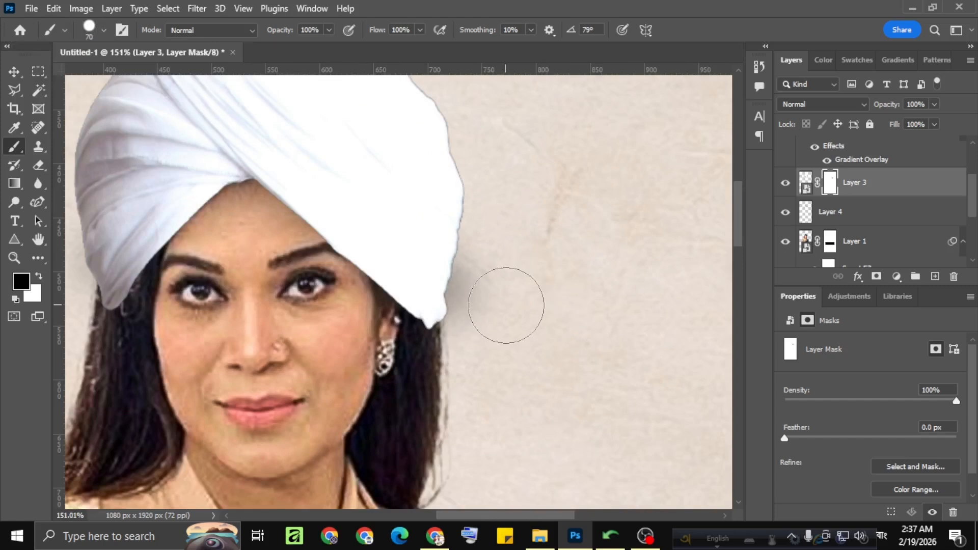
scroll(467, 310, up, 2)
scroll(468, 310, up, 2)
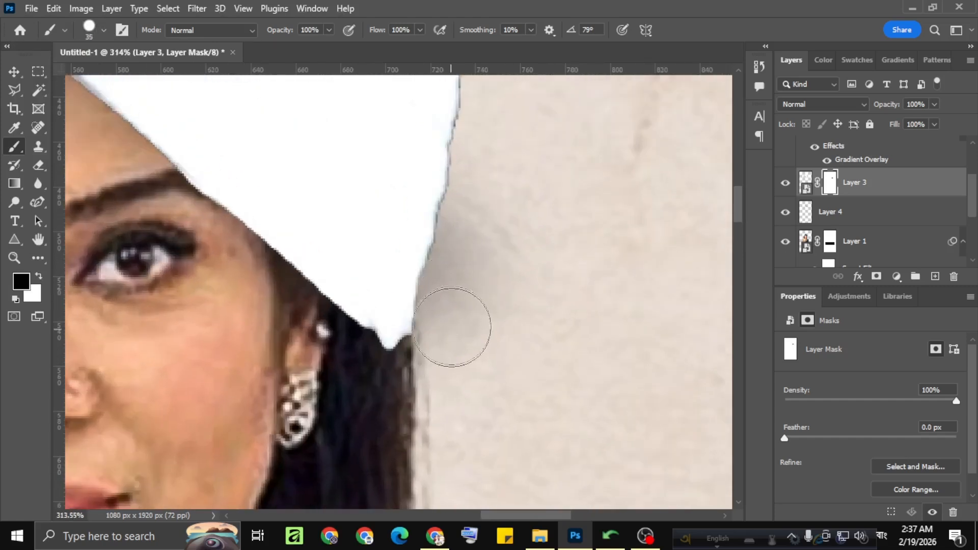
Examine the turban's edges and painted shadow on both sides of the woman's head, up close and at poster scale.
scroll(452, 323, down, 5)
scroll(168, 286, up, 5)
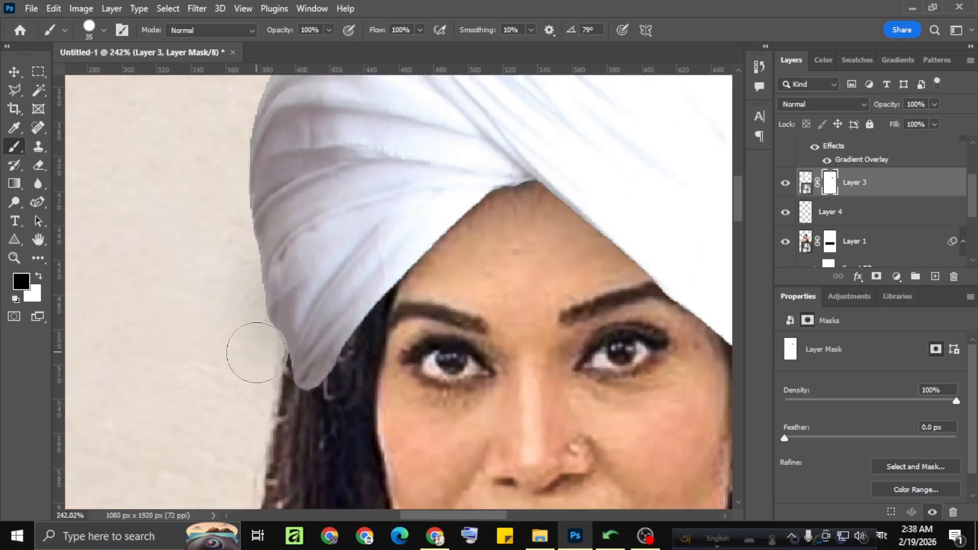
scroll(258, 360, down, 5)
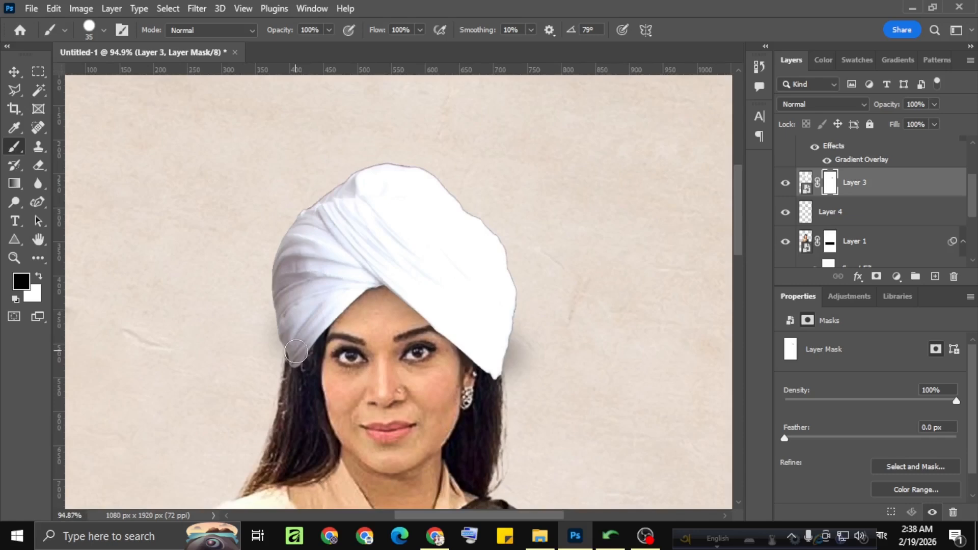
scroll(506, 352, up, 1)
scroll(505, 352, down, 1)
scroll(460, 311, down, 1)
scroll(460, 311, down, 1)
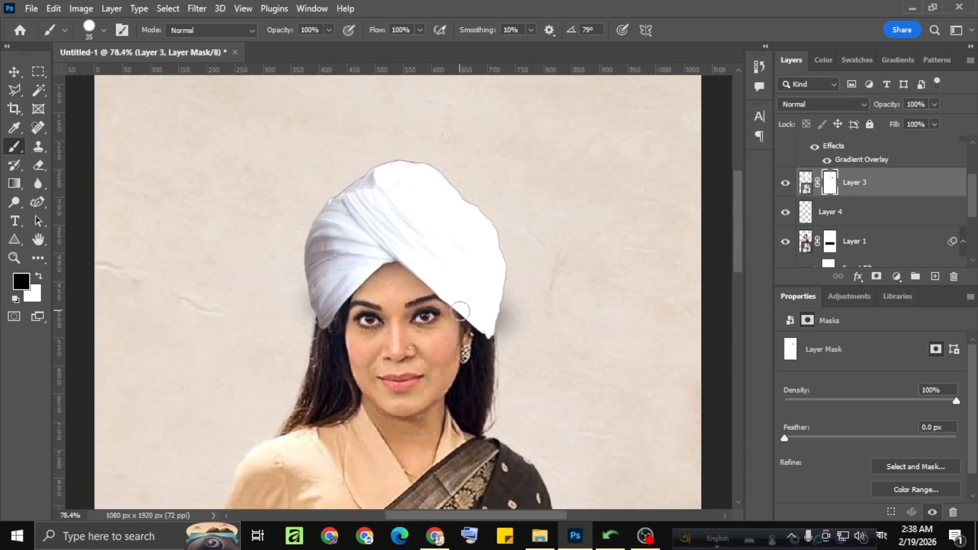
scroll(460, 312, down, 1)
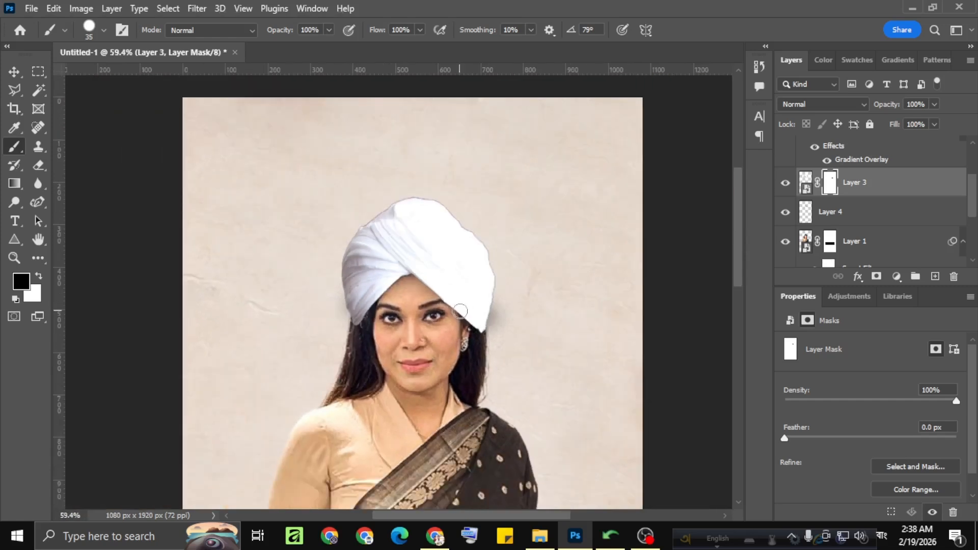
scroll(345, 298, down, 1)
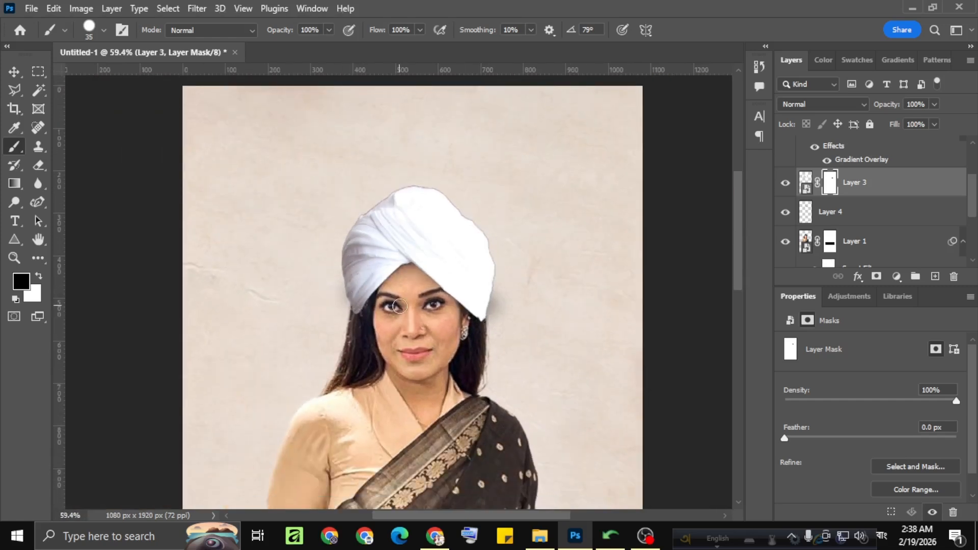
scroll(264, 275, up, 1)
scroll(372, 286, down, 1)
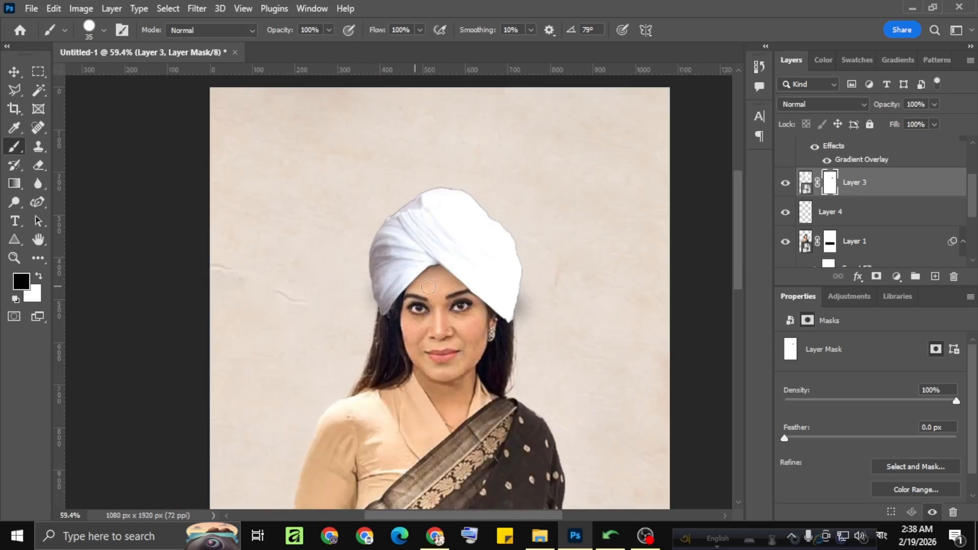
Replace the shadow layer beneath the turban with an empty new layer and choose the soft brush with 21% opacity and 31% flow.
click(823, 219)
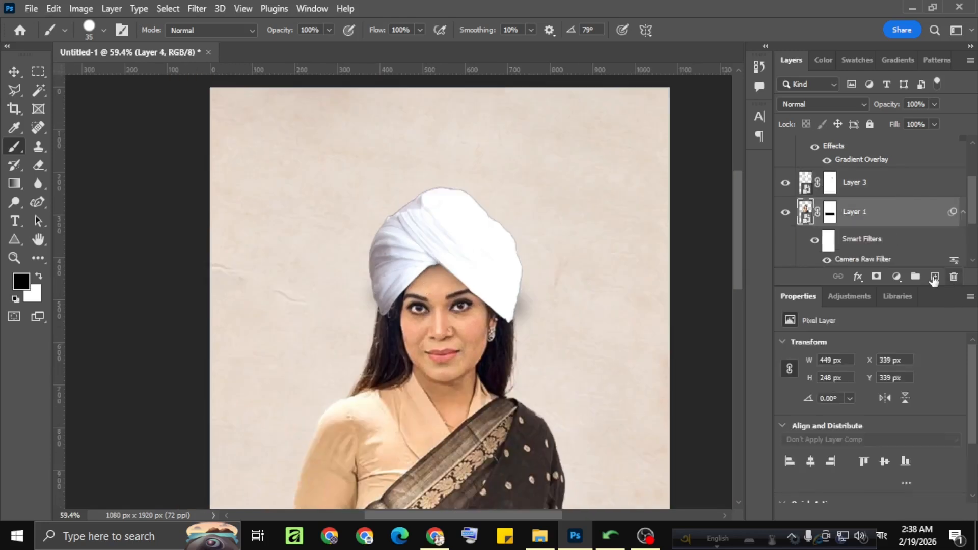
scroll(504, 289, up, 1)
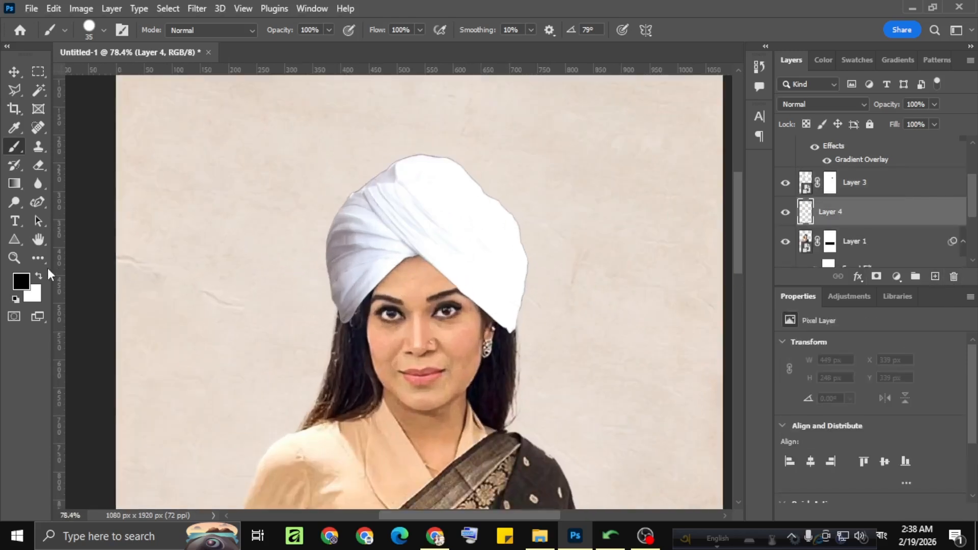
click(104, 30)
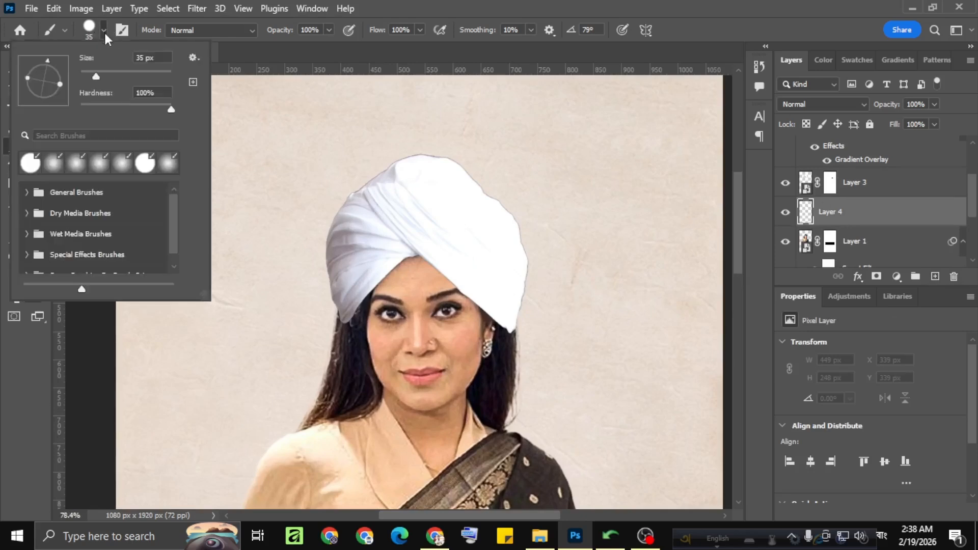
click(47, 164)
click(318, 231)
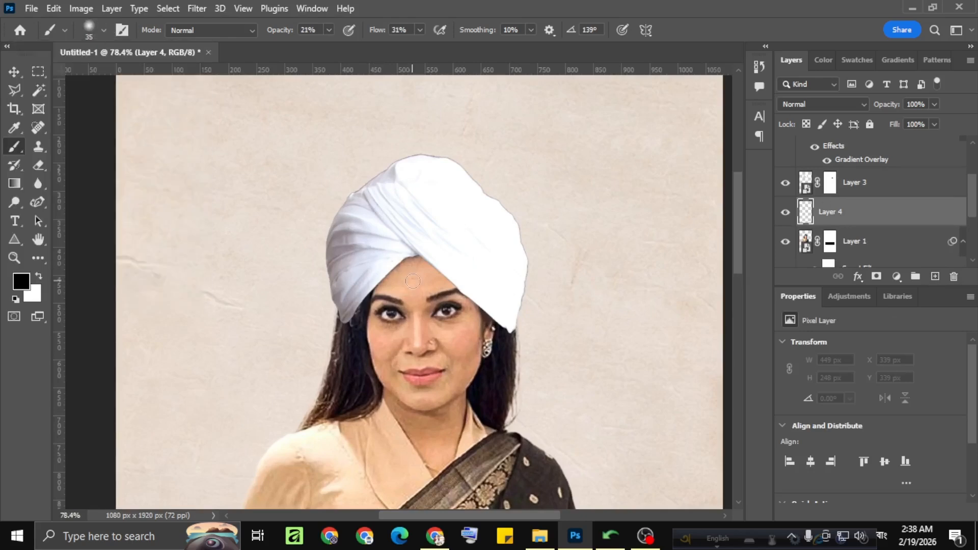
Paint a soft black shadow along the turban's lower edge on the new layer with the 35 px brush.
scroll(412, 281, up, 4)
scroll(433, 241, down, 10)
scroll(436, 260, down, 1)
scroll(432, 264, up, 3)
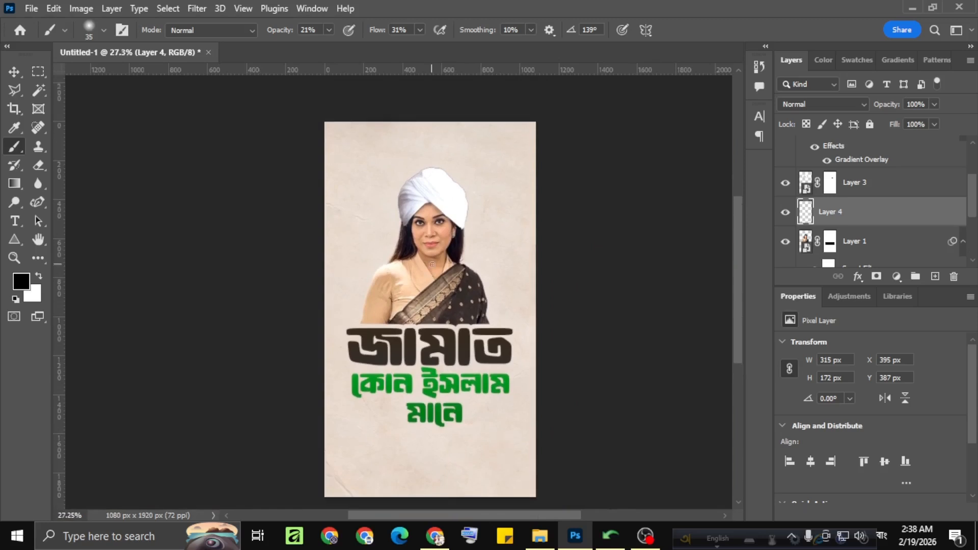
scroll(432, 265, up, 2)
scroll(875, 244, down, 3)
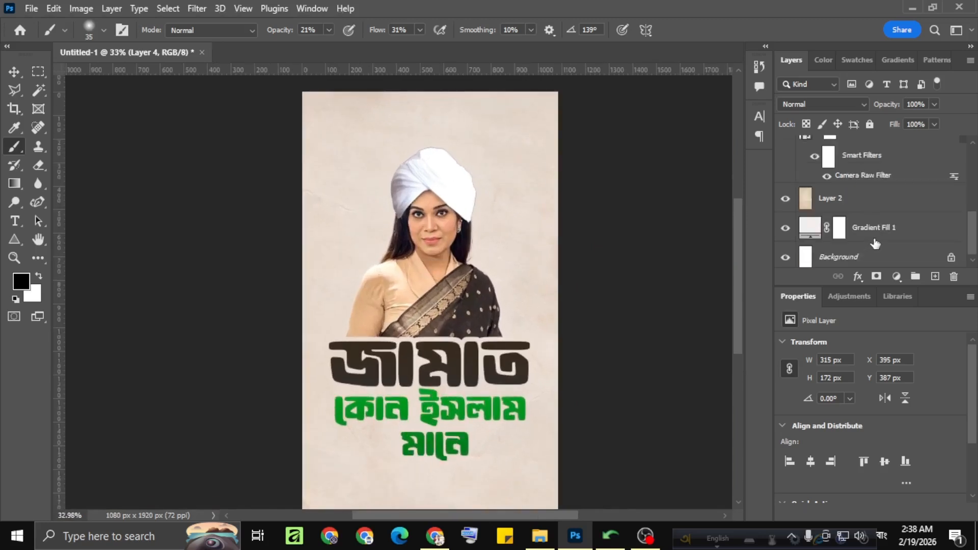
Add a new layer above the paper texture and draw a circle about 619 px wide behind the woman's head with the Ellipse tool.
click(886, 204)
click(935, 276)
scroll(418, 271, up, 1)
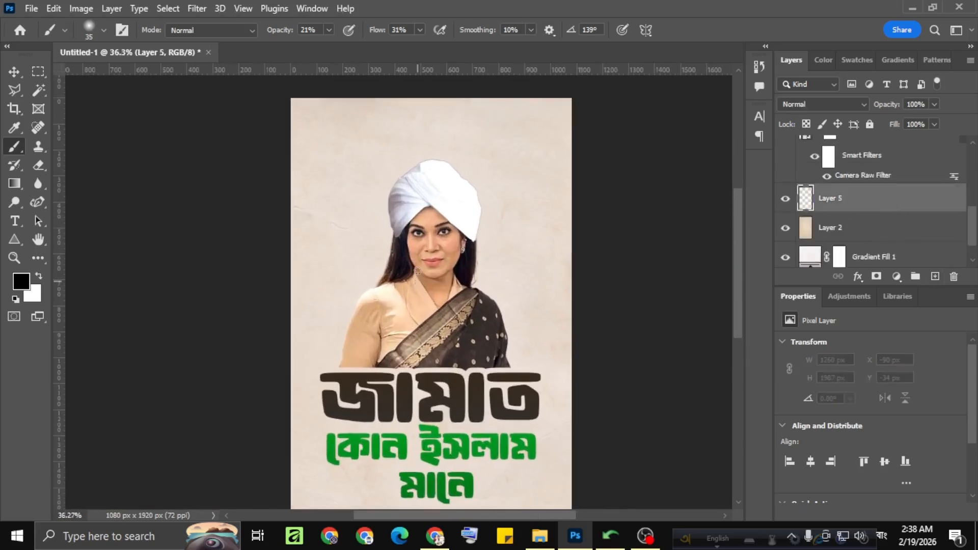
scroll(418, 270, down, 3)
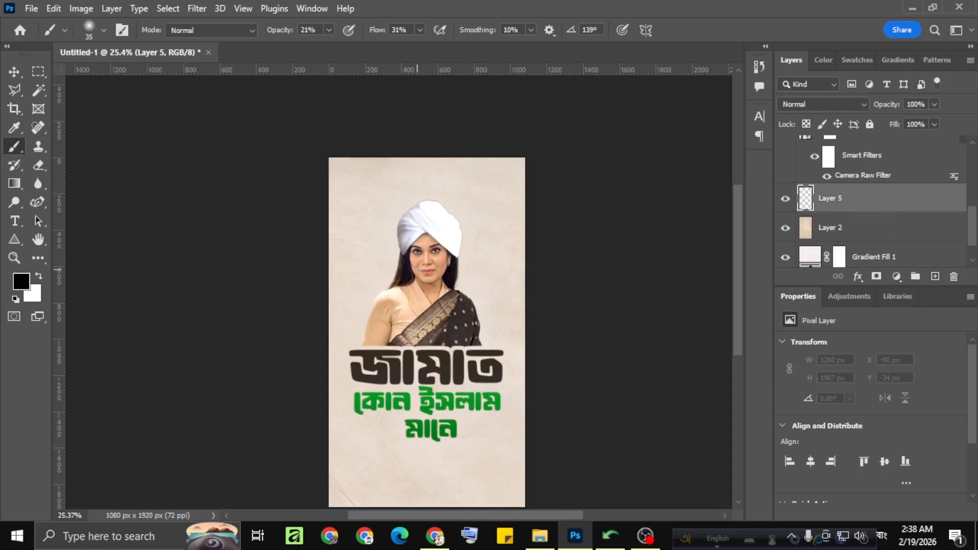
click(15, 240)
right_click(25, 250)
click(59, 265)
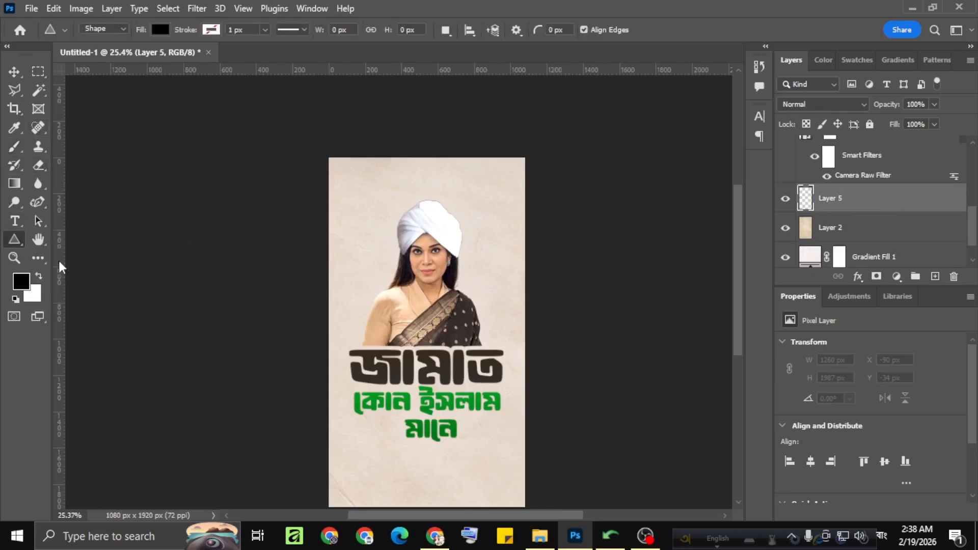
right_click(14, 239)
click(56, 251)
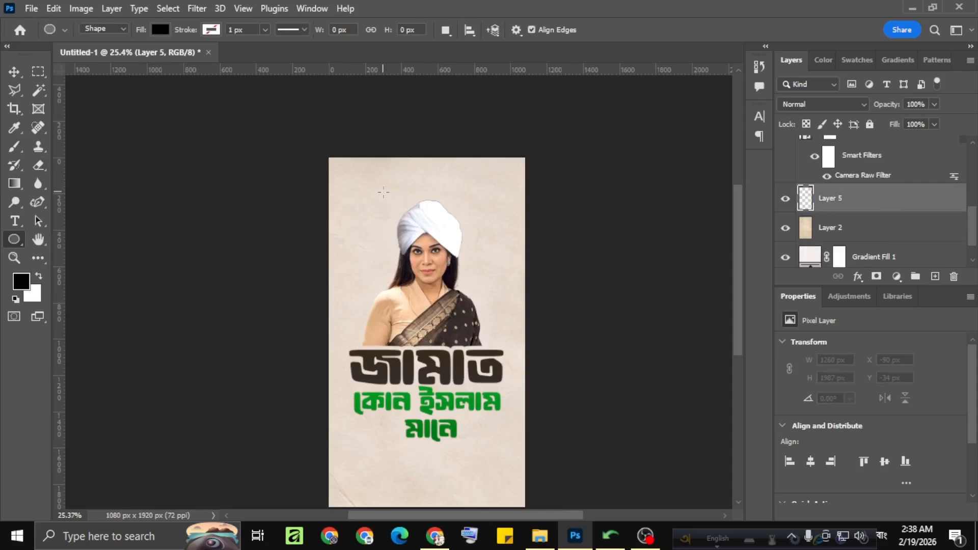
drag(385, 194, 493, 311)
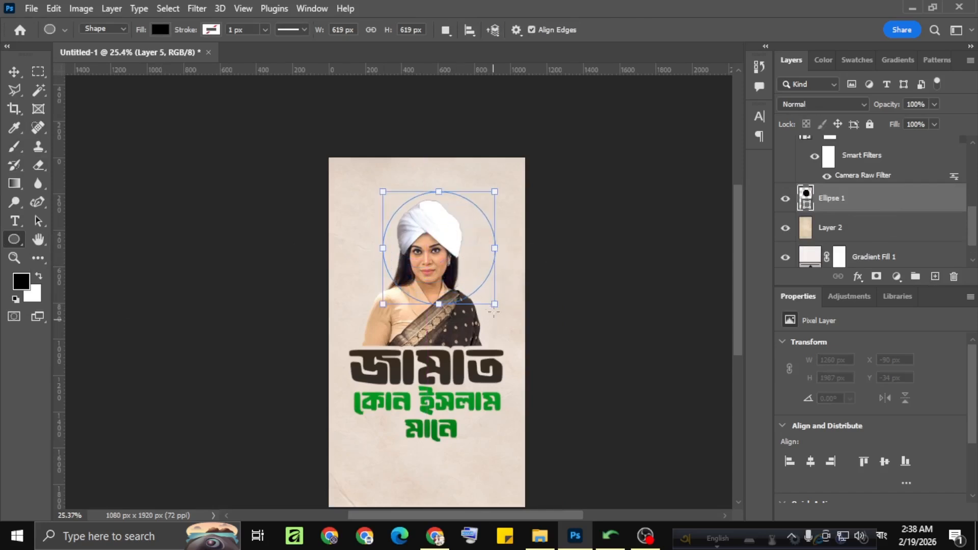
Centre the circle horizontally on the poster and fill it with the recently used dark green.
click(14, 73)
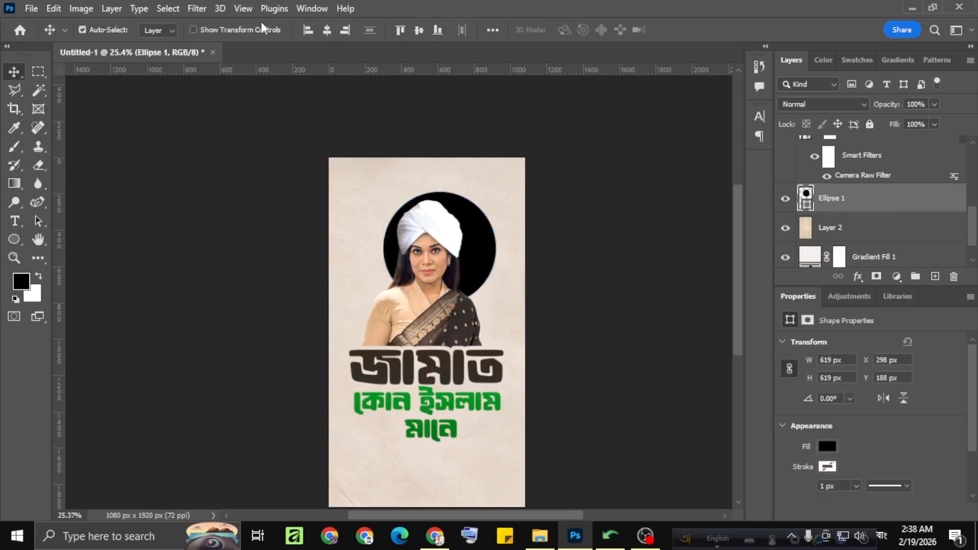
drag(459, 229, 447, 229)
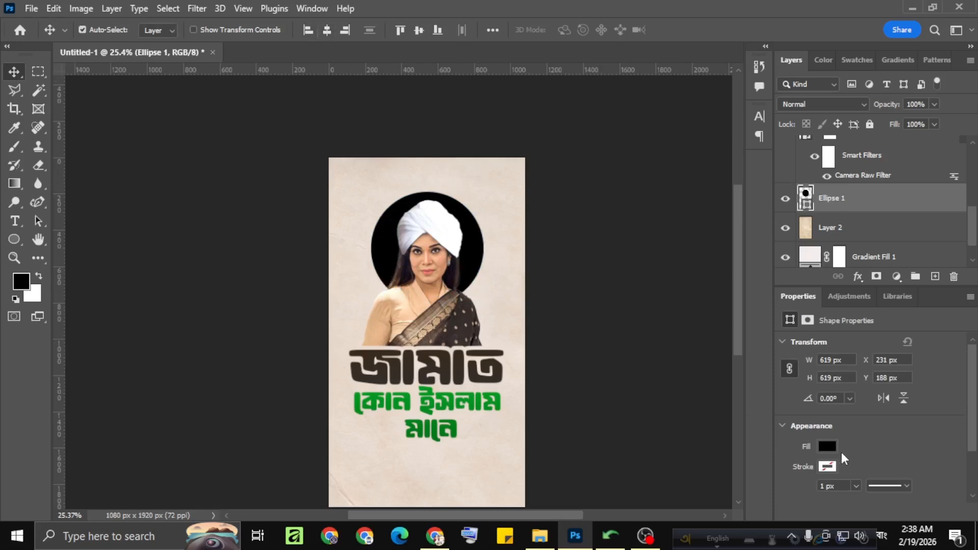
click(828, 447)
click(834, 337)
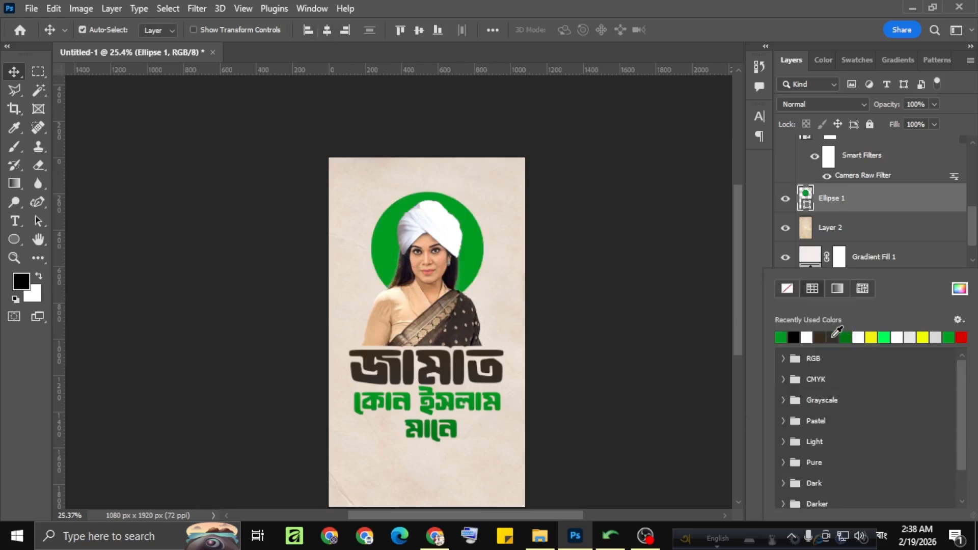
click(848, 339)
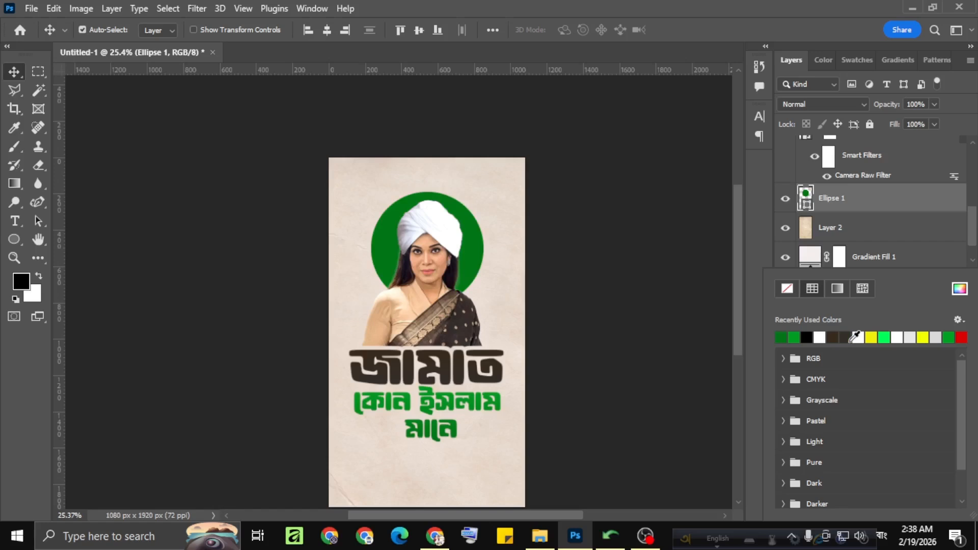
scroll(415, 450, up, 3)
scroll(418, 320, down, 2)
click(174, 122)
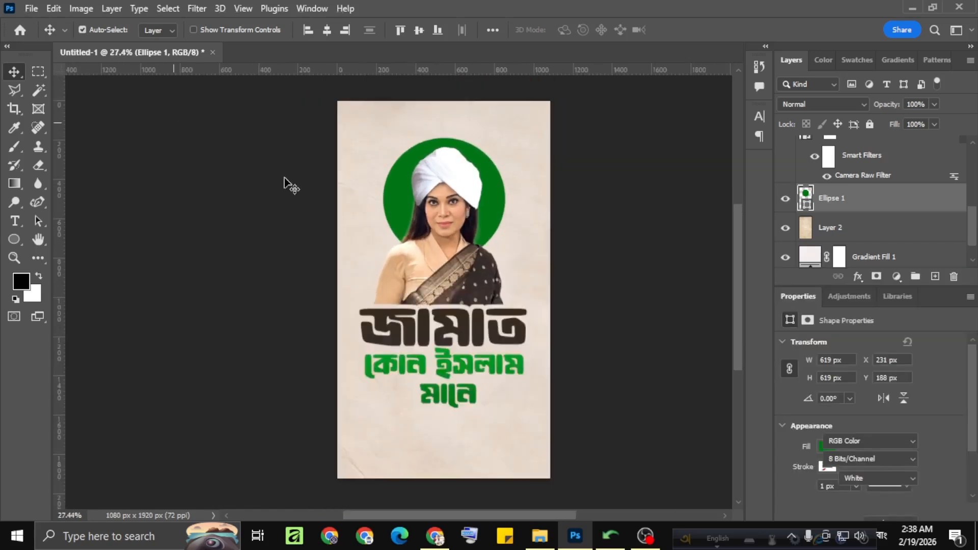
click(284, 178)
scroll(437, 281, down, 1)
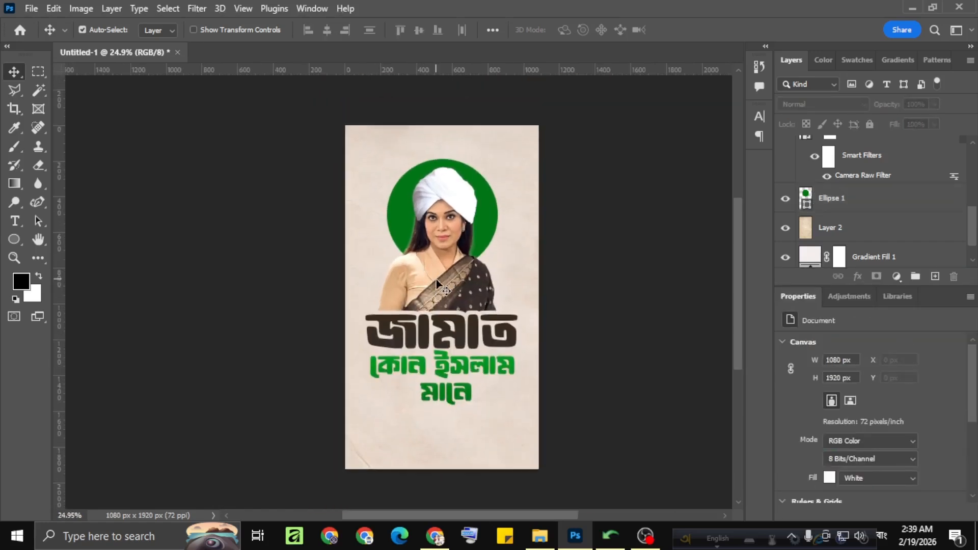
Add the group photo above the paper texture as a Color Burn layer at 35% opacity, fading its lower part with a mask.
scroll(914, 232, down, 1)
click(885, 250)
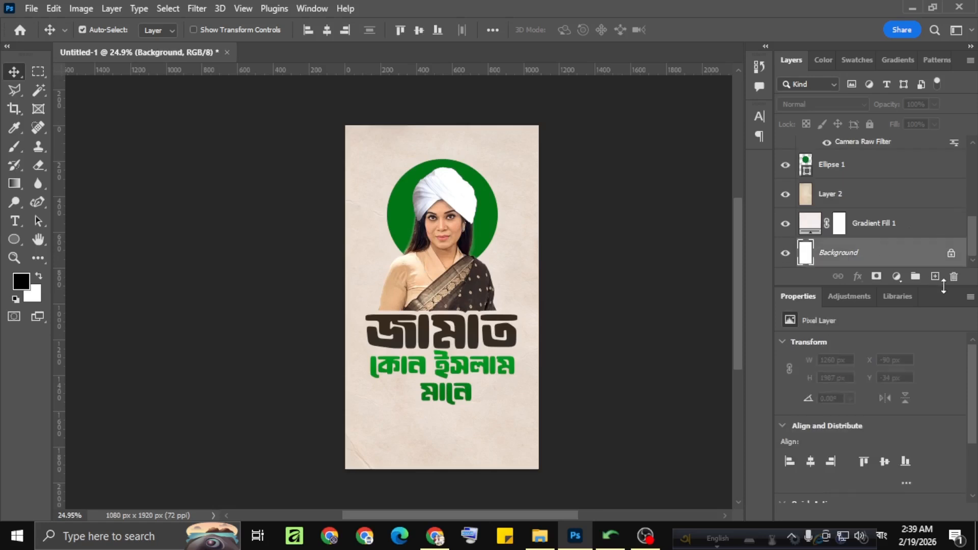
click(906, 227)
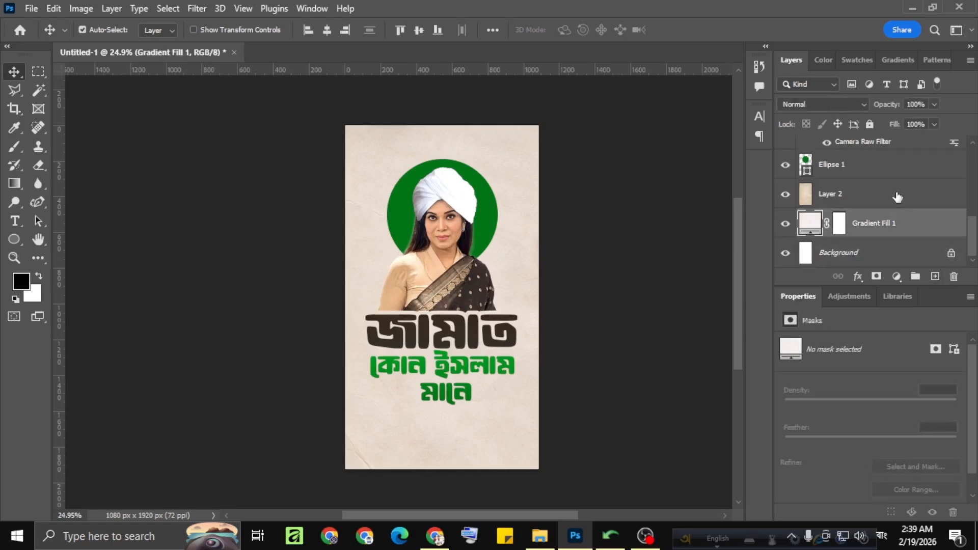
click(895, 197)
click(936, 277)
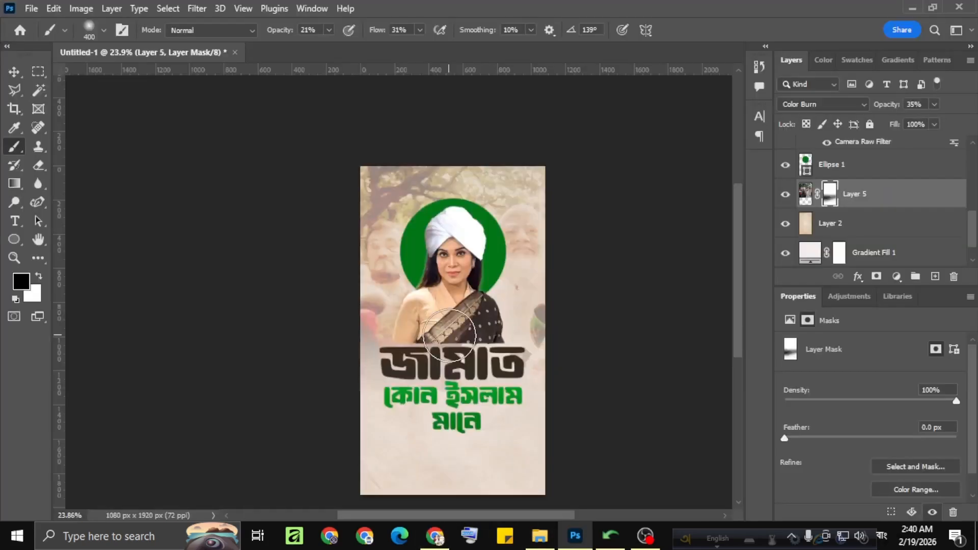
scroll(449, 336, up, 1)
scroll(449, 336, up, 3)
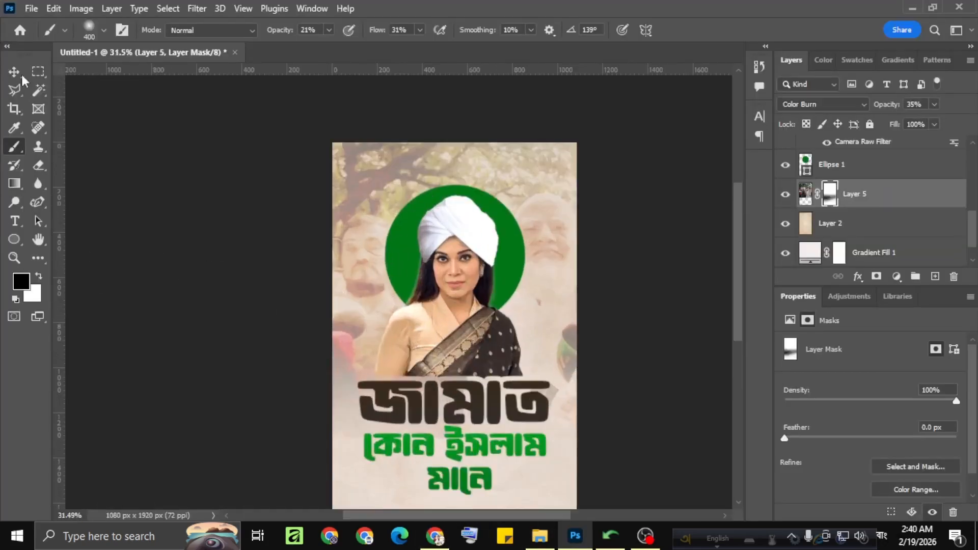
Apply a Drop Shadow layer style to the woman's portrait layer.
click(16, 73)
scroll(450, 295, down, 2)
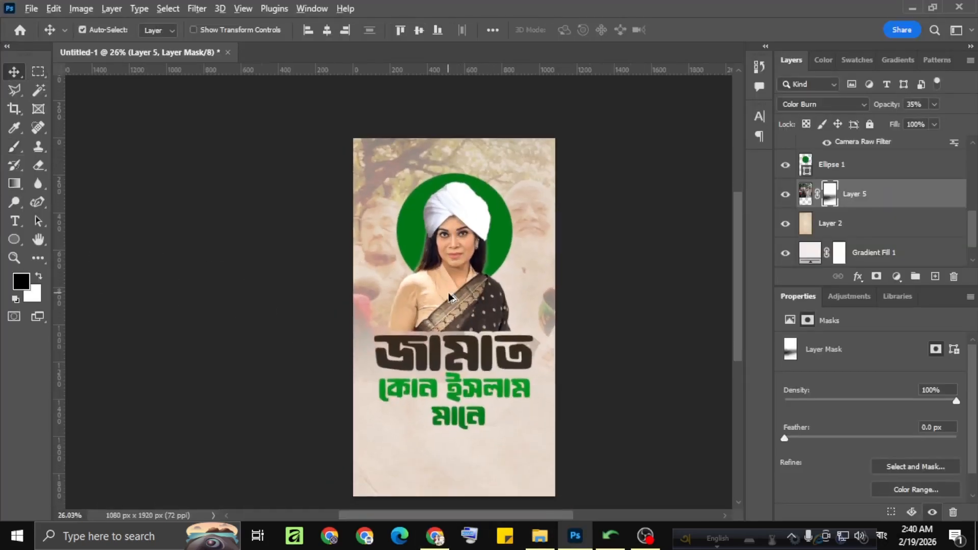
scroll(449, 295, up, 1)
click(449, 295)
scroll(870, 224, up, 3)
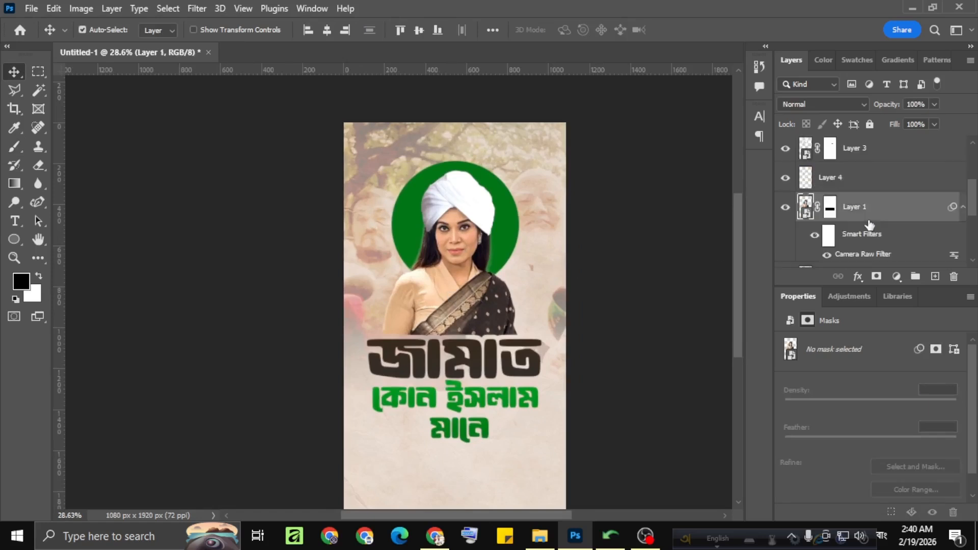
click(858, 276)
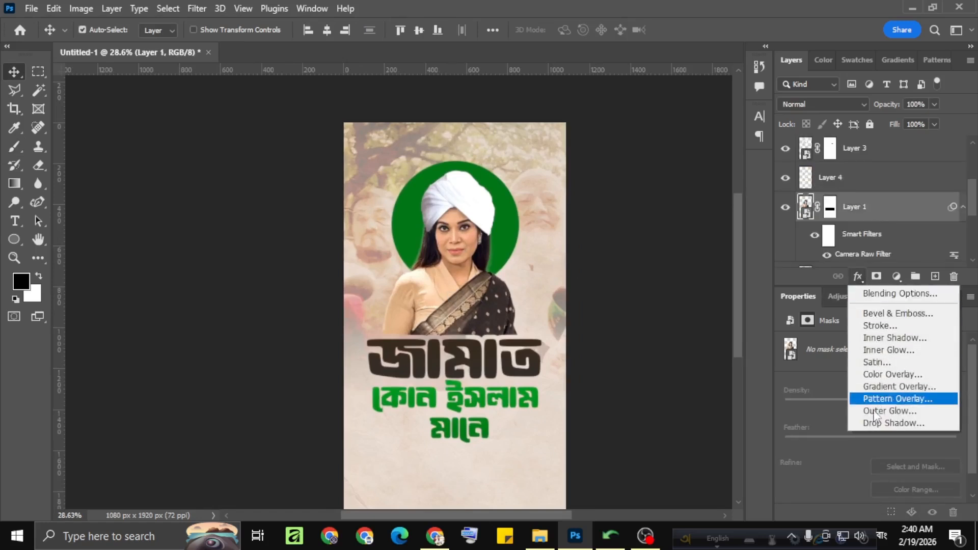
click(876, 426)
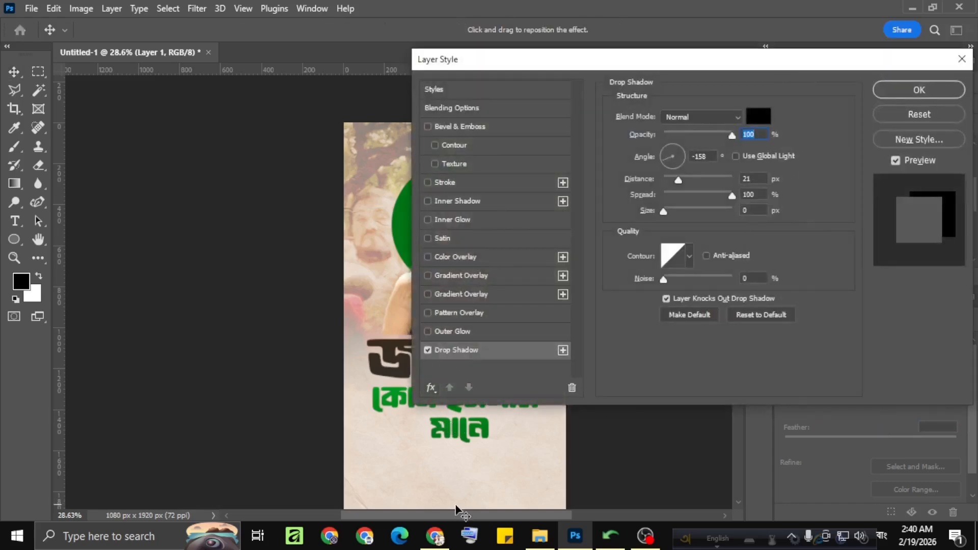
Soften the portrait's drop shadow with 0% spread, a larger size, 42% opacity, a -43° angle and 31 px distance.
drag(459, 515, 531, 515)
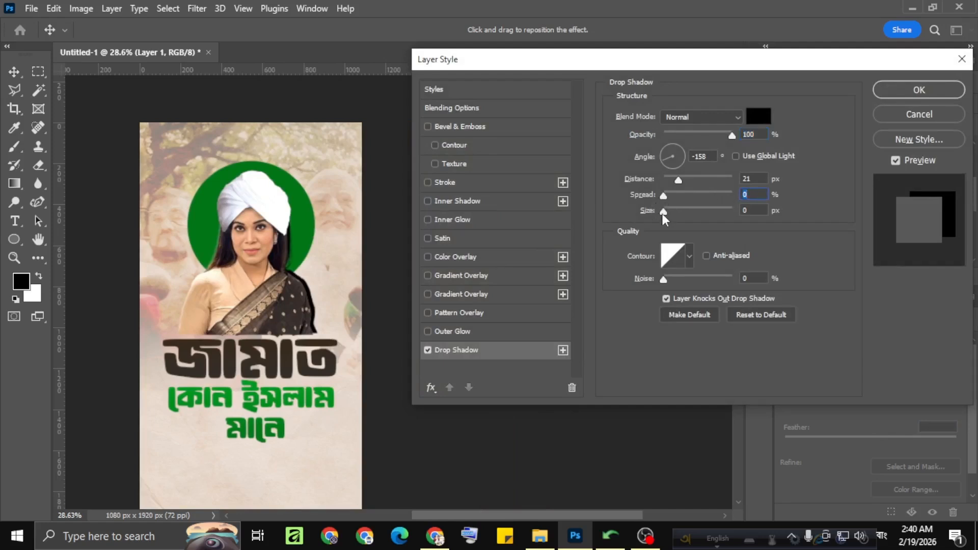
drag(663, 211, 679, 211)
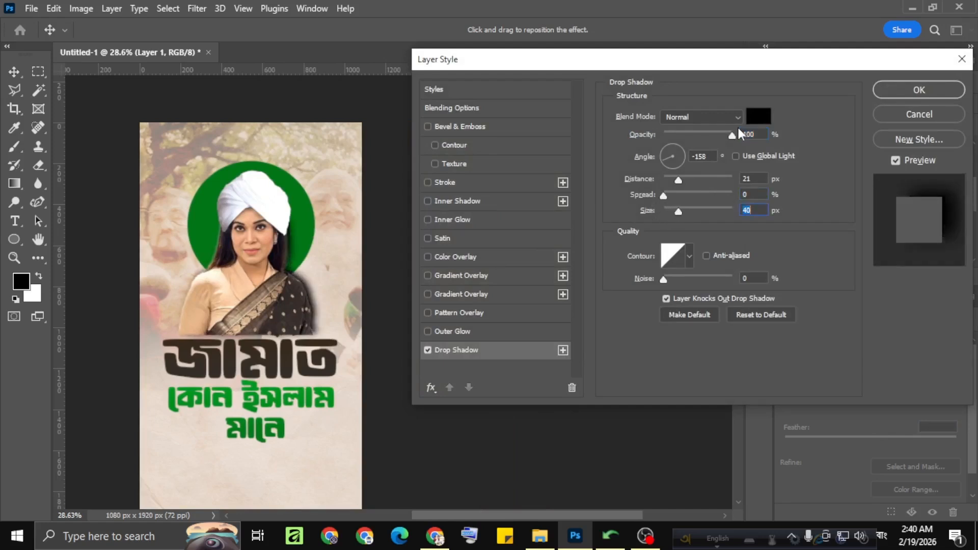
drag(732, 134, 692, 137)
drag(260, 290, 253, 287)
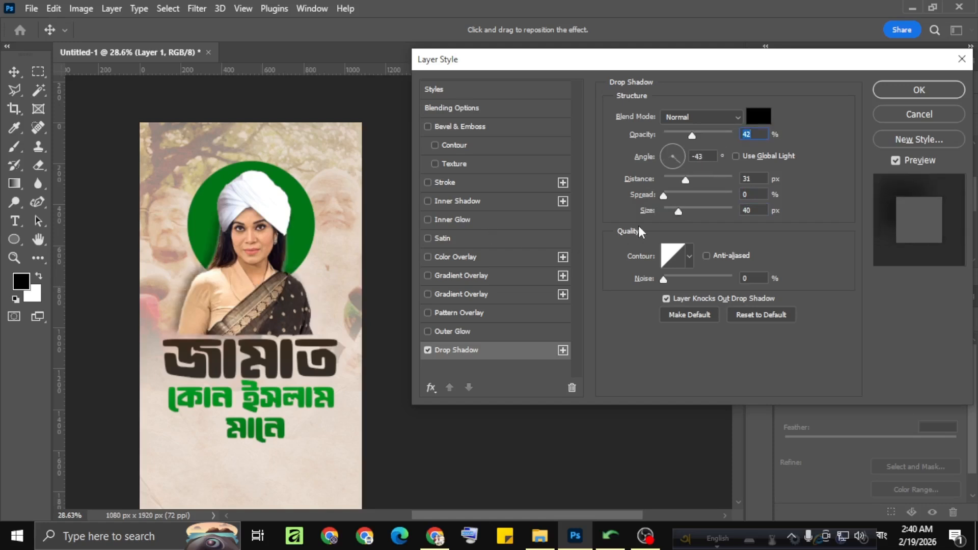
drag(683, 211, 688, 210)
click(919, 91)
Reduce the opacity of the faded group photo layer in the background to 19%.
scroll(529, 270, down, 3)
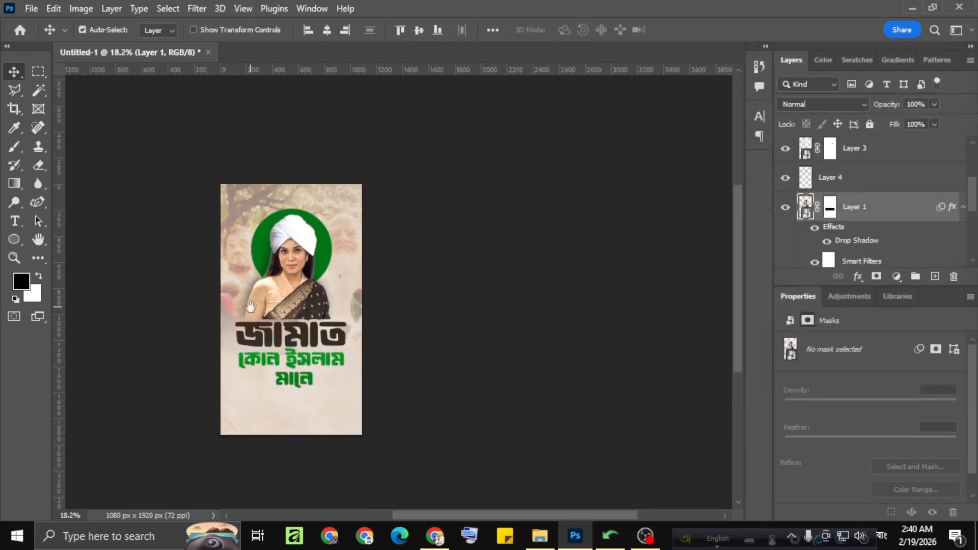
scroll(400, 282, up, 2)
click(475, 184)
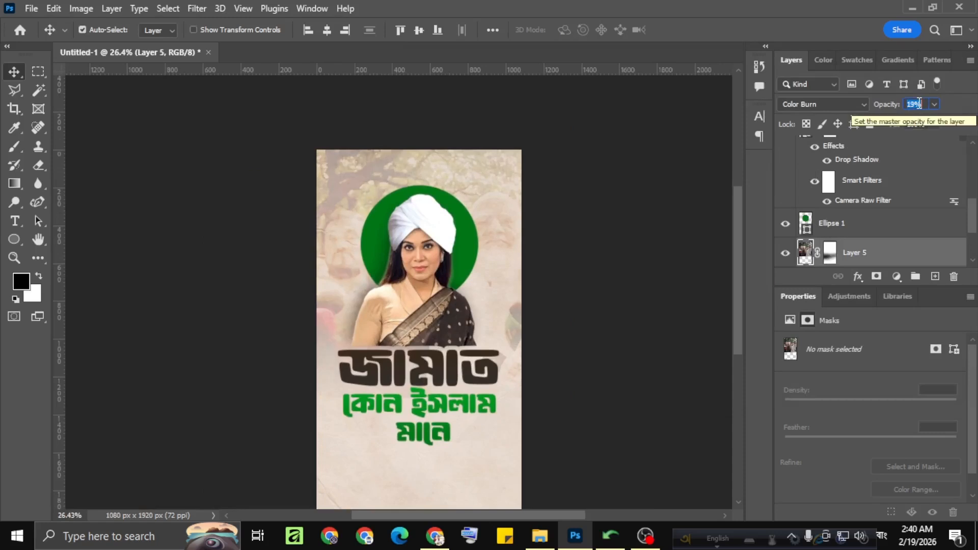
click(565, 208)
Examine the poster's overall balance between the faded photo, green circle, portrait and headlines, up close and as a whole.
scroll(443, 254, down, 2)
scroll(443, 254, down, 2)
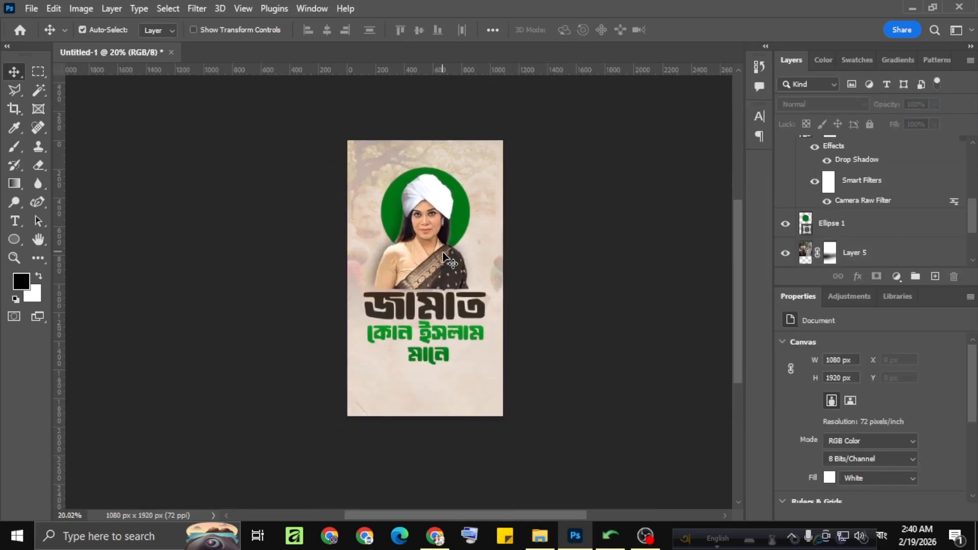
scroll(443, 253, up, 3)
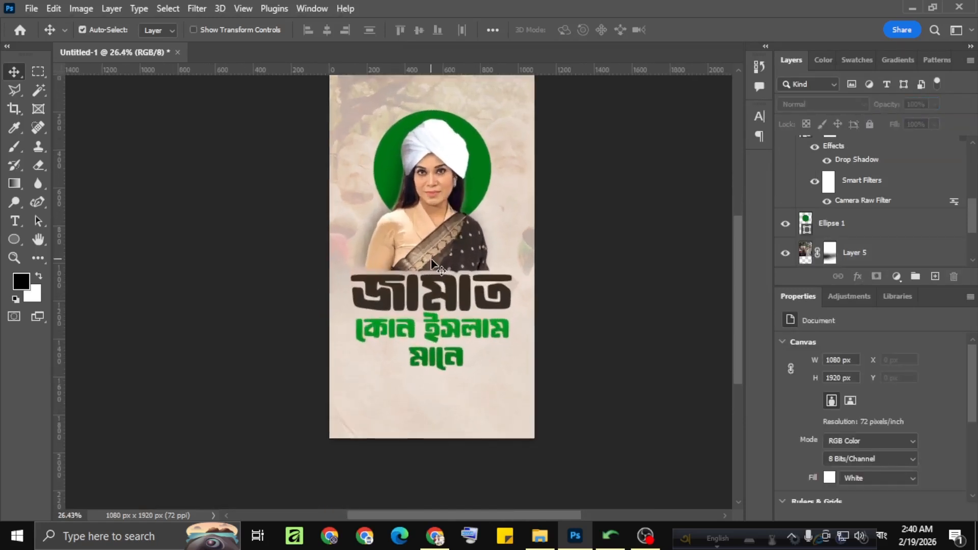
scroll(431, 261, down, 1)
scroll(410, 274, up, 1)
scroll(494, 275, down, 1)
scroll(417, 292, up, 3)
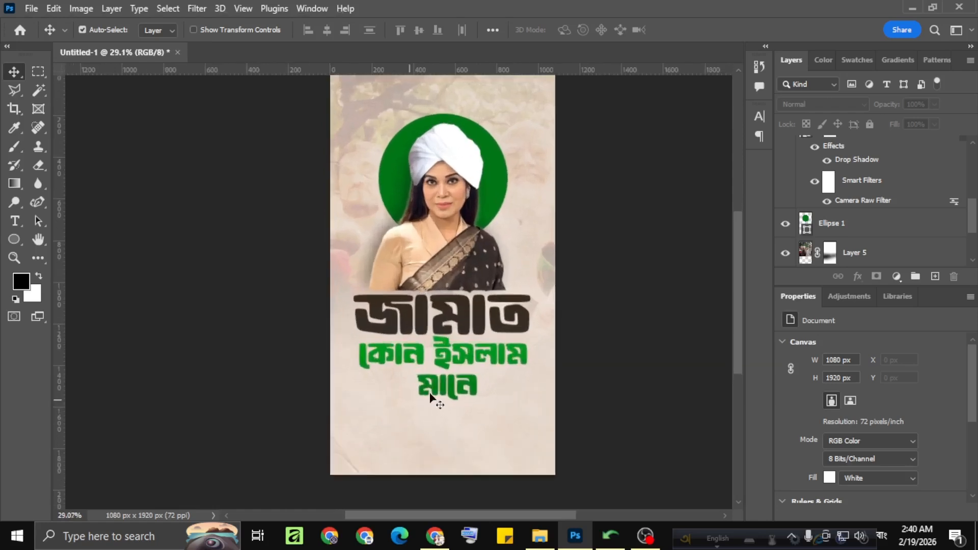
scroll(431, 397, down, 2)
Reduce the opacity of the Multiply paper texture layer to 8%.
scroll(847, 219, down, 3)
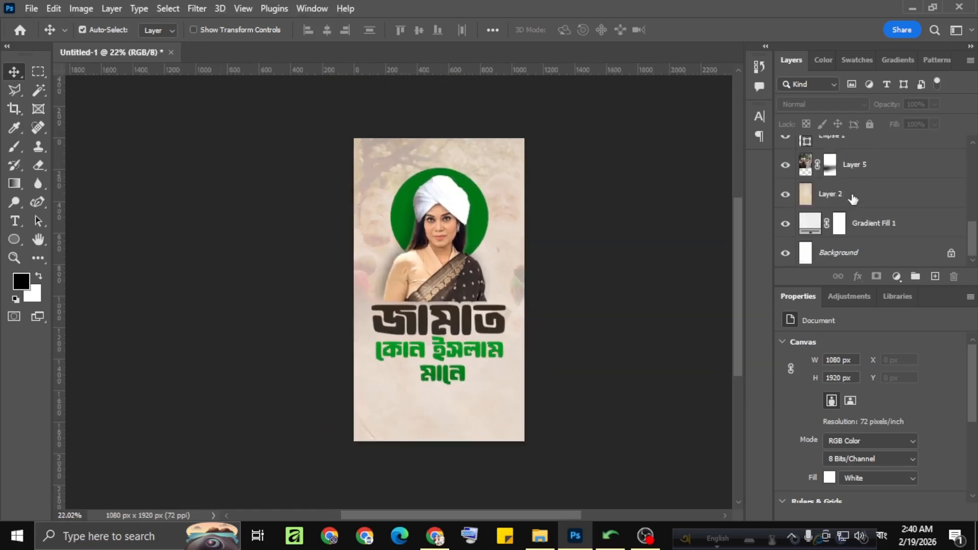
click(853, 197)
drag(886, 107, 553, 189)
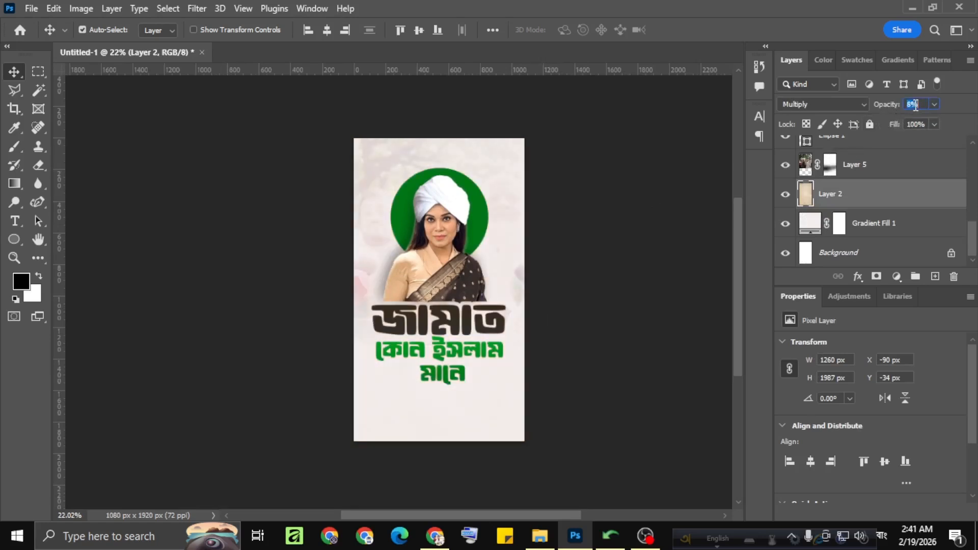
Raise the opacity of the Multiply paper texture layer moderately so the texture shows more strongly.
scroll(915, 104, up, 2)
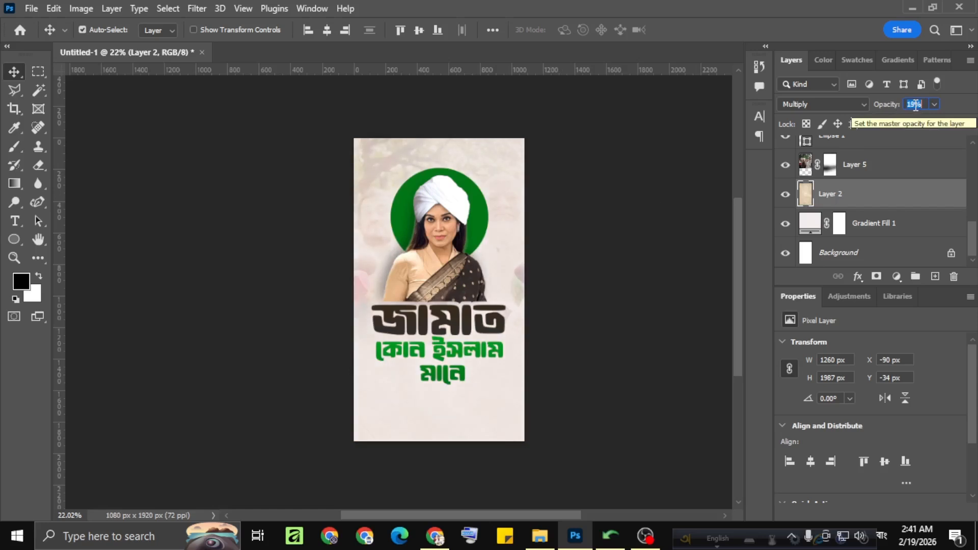
click(569, 240)
scroll(420, 288, up, 2)
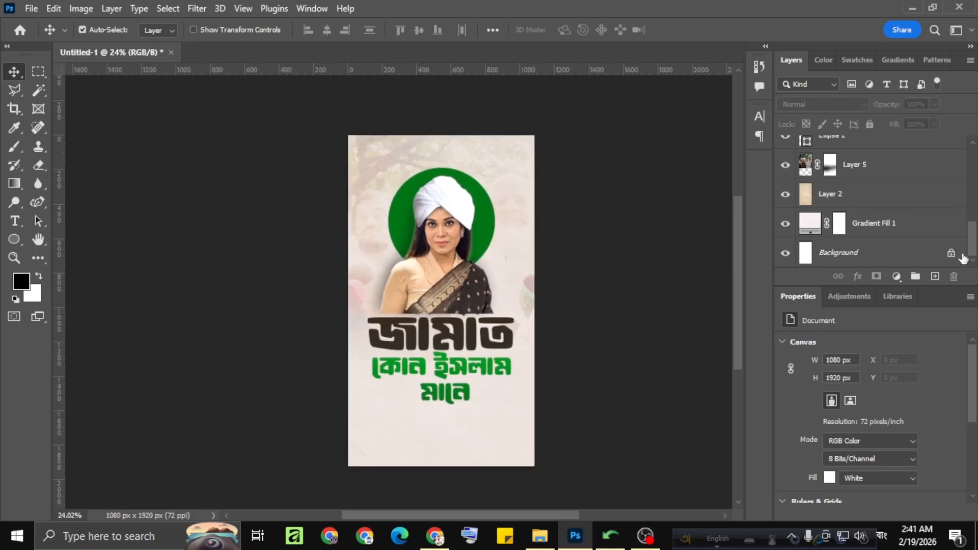
Stamp all visible layers into a new layer above the green headline and convert it to a smart object.
drag(962, 258, 962, 102)
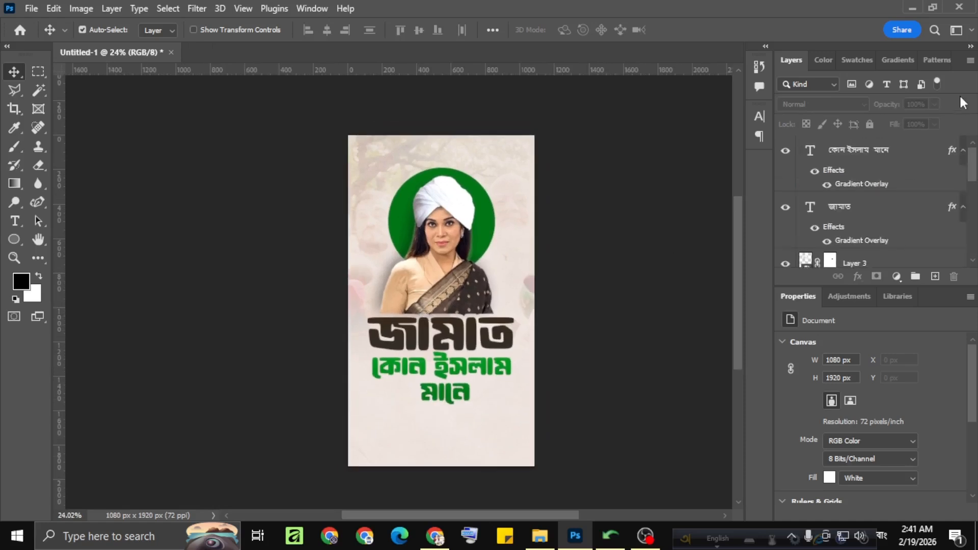
click(831, 160)
key(ctrl+shift+alt+e)
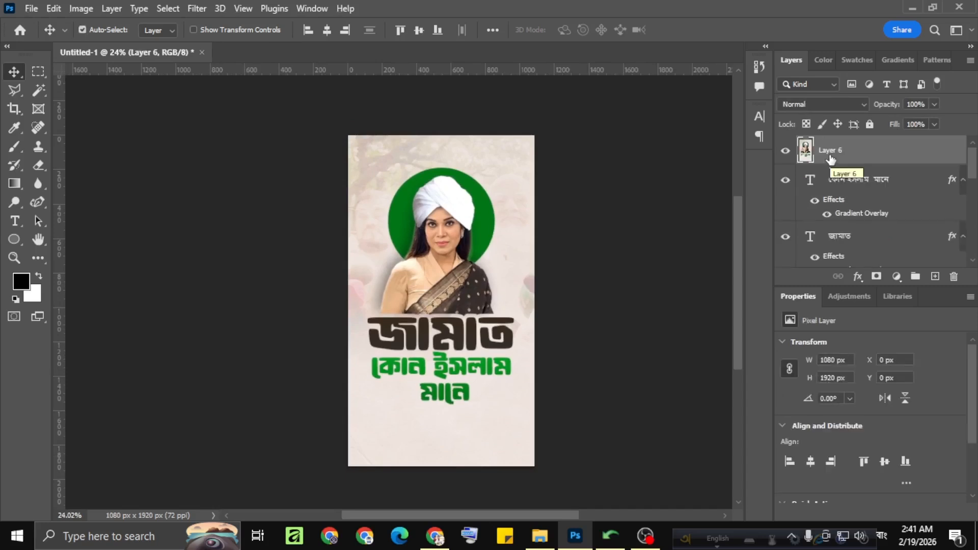
right_click(831, 153)
click(735, 219)
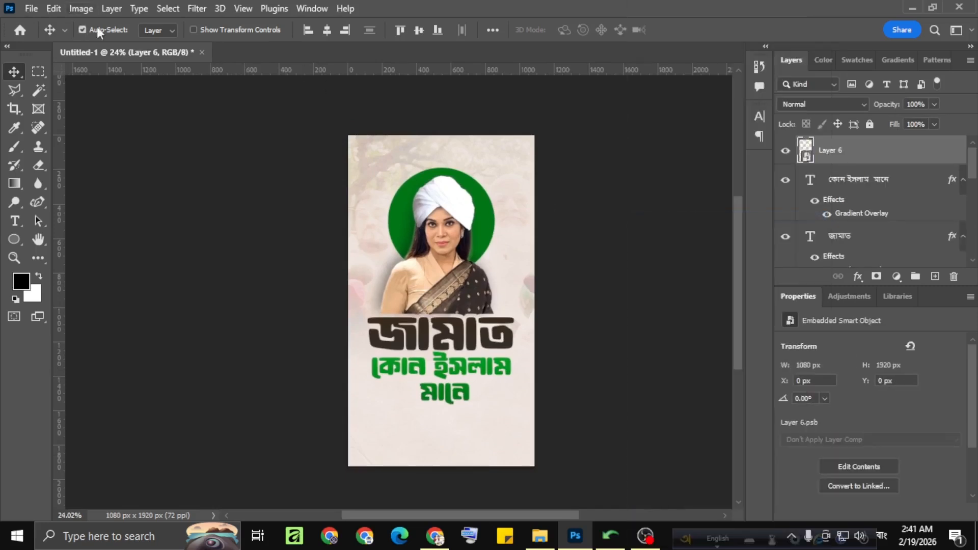
Start the Camera Raw filter on the merged layer and set Contrast to +21, Texture to +12 and Clarity to +15.
click(195, 9)
click(208, 116)
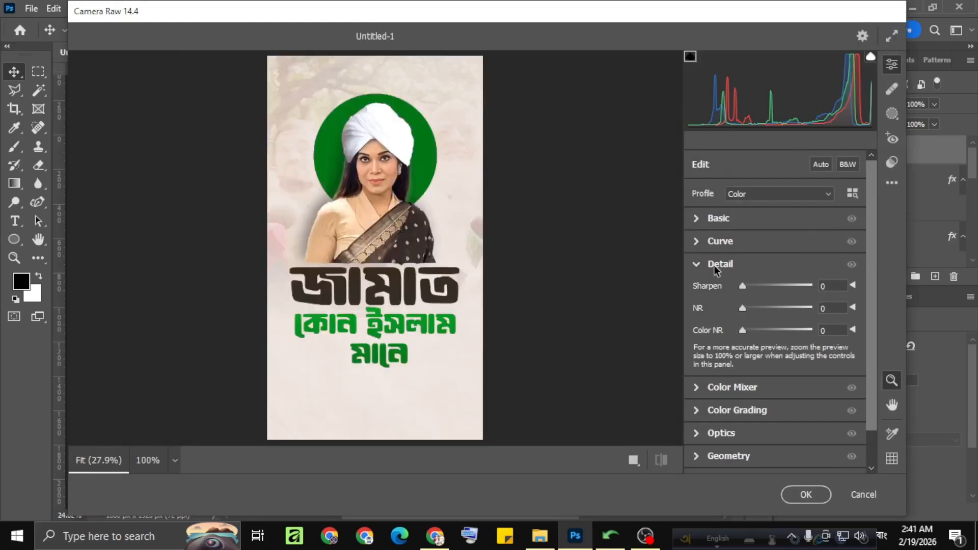
click(694, 265)
click(699, 220)
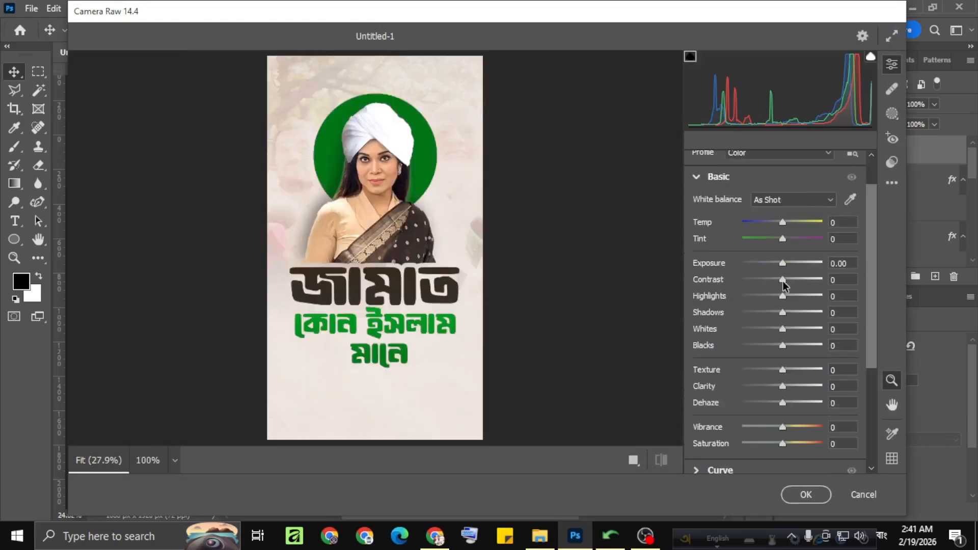
drag(783, 280, 791, 284)
mouse_move(783, 382)
mouse_down()
mouse_move(795, 384)
mouse_move(788, 373)
mouse_up()
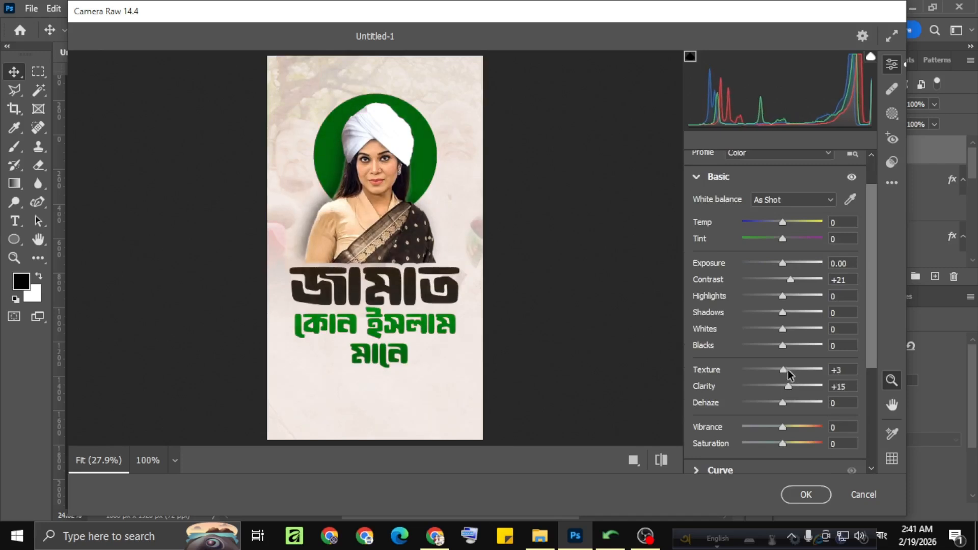
Darken the poster's edges with Vignetting at -26, leave Grain at 0, and apply the Camera Raw filter.
click(697, 178)
click(699, 381)
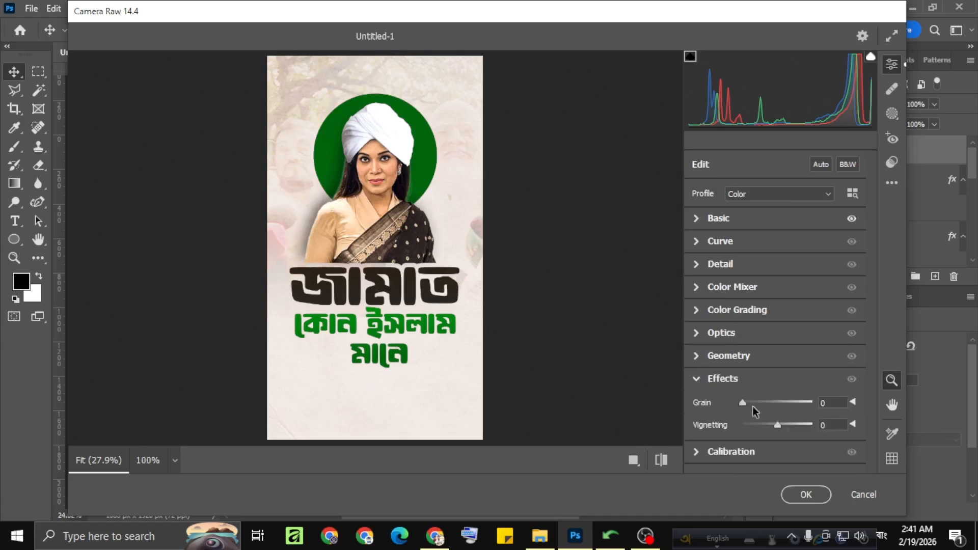
drag(745, 402, 771, 425)
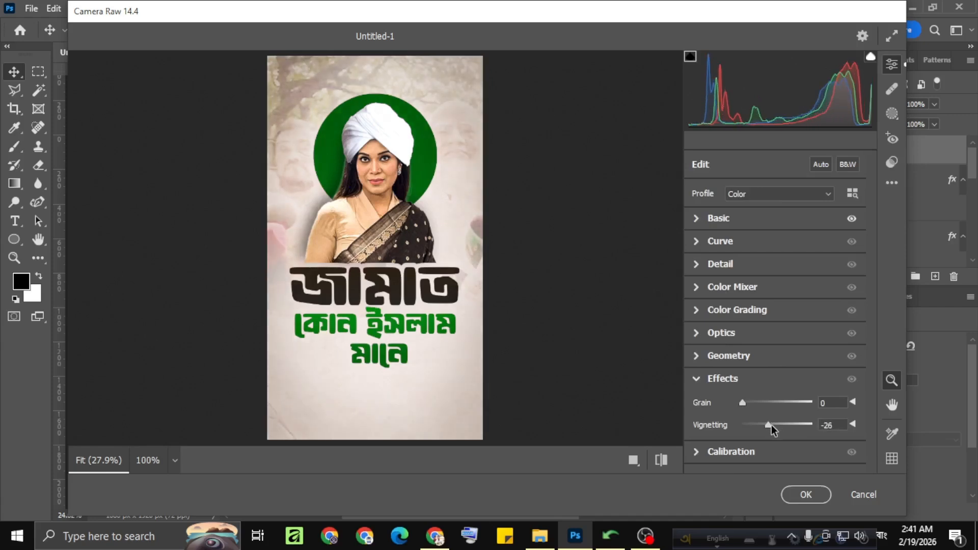
click(805, 494)
Check the graded poster as a whole and start exporting it.
scroll(465, 364, down, 3)
scroll(462, 362, up, 4)
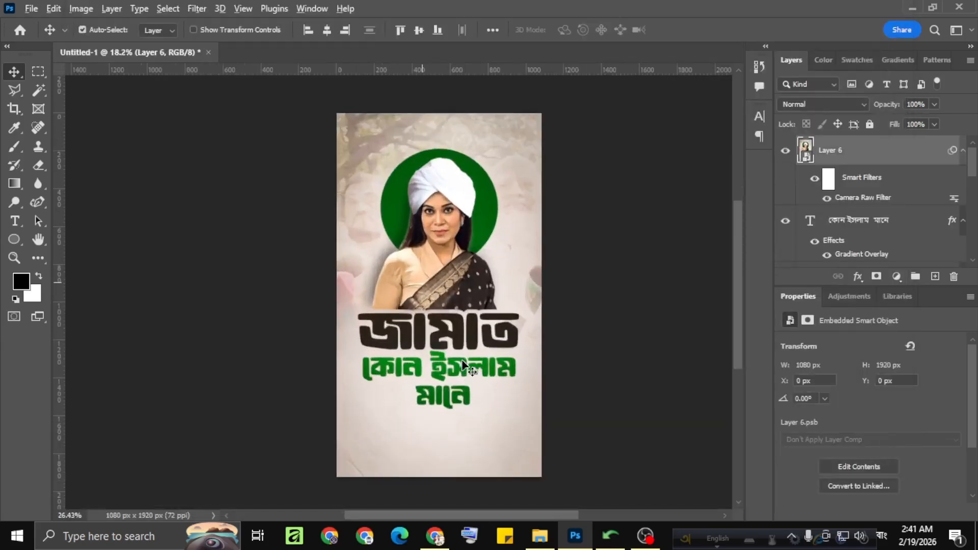
scroll(463, 365, down, 1)
scroll(462, 361, down, 3)
click(31, 8)
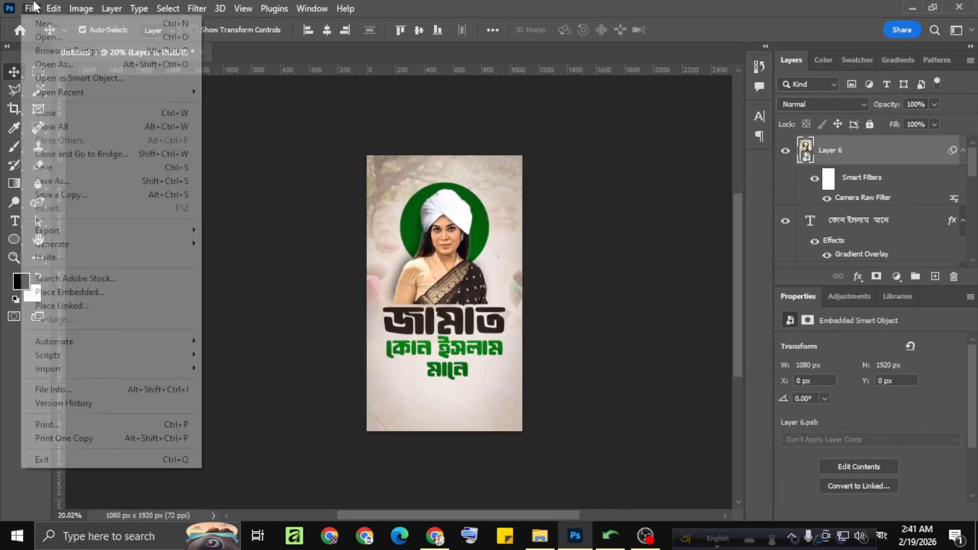
mouse_move(92, 225)
click(253, 244)
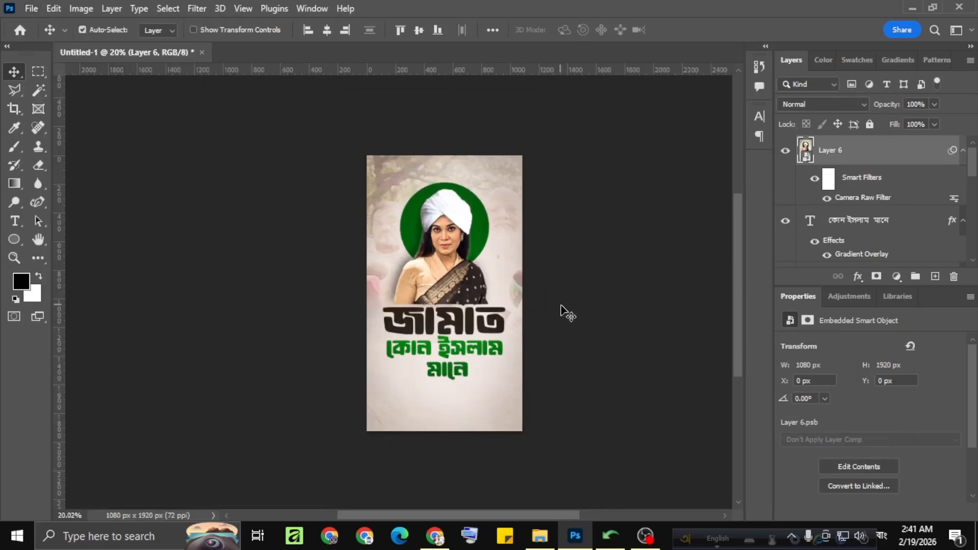